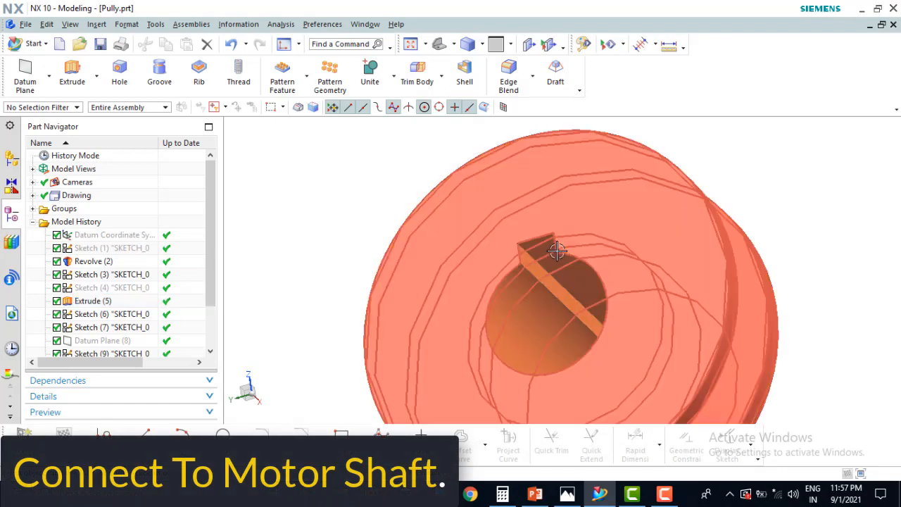
Step: Examine the finished pulley model from several sides, including its keyed bore and the threaded hole in the hub
scroll(295, 189, down, 2)
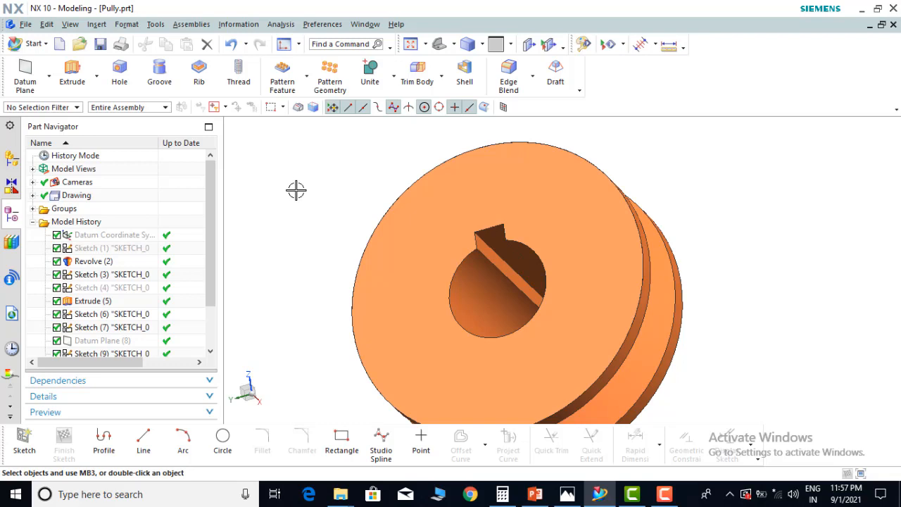
middle_drag(301, 209, 425, 263)
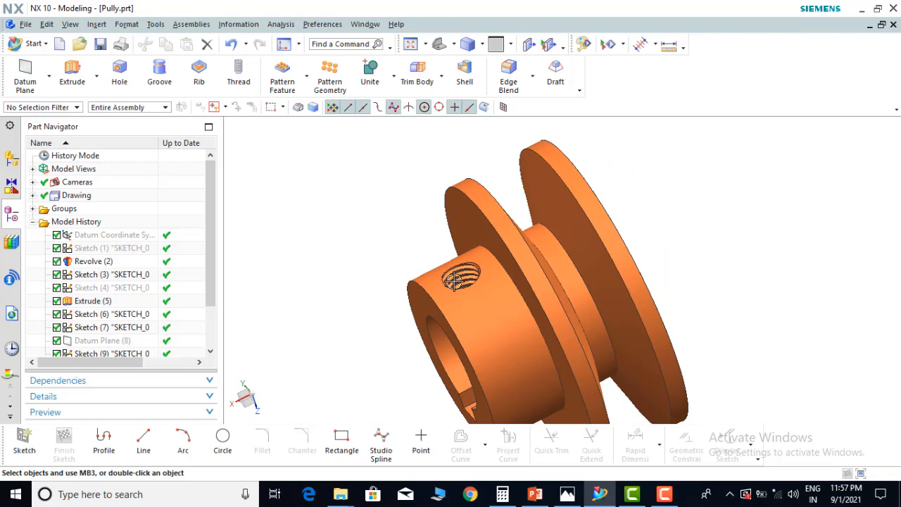
scroll(454, 279, up, 5)
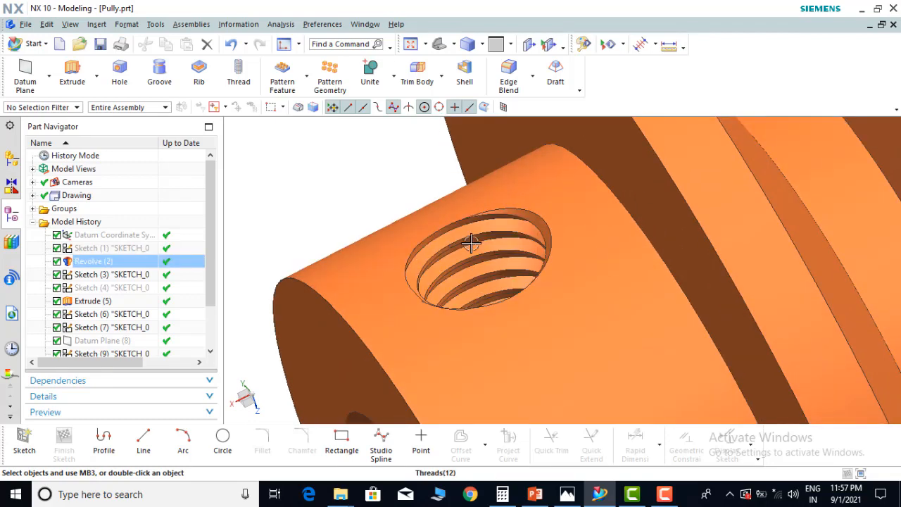
scroll(473, 260, down, 2)
scroll(357, 215, down, 1)
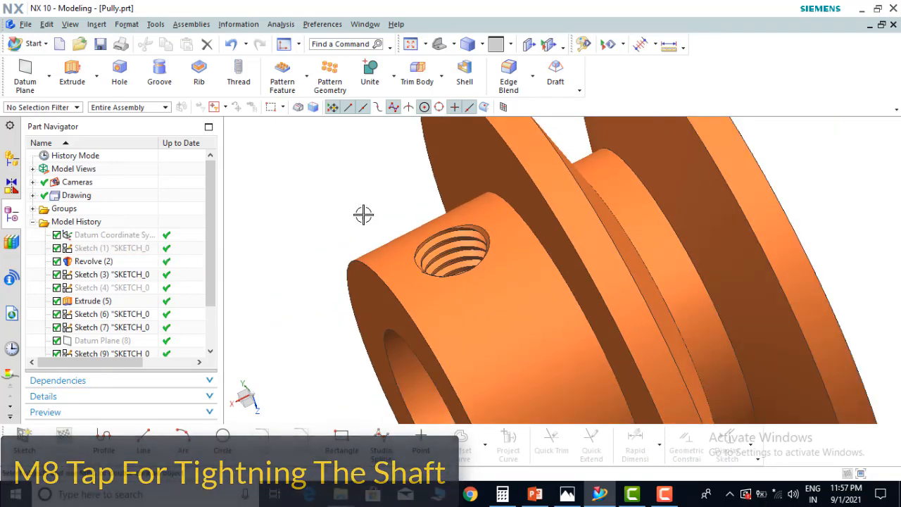
mouse_move(370, 207)
middle_down()
mouse_move(307, 273)
mouse_move(318, 235)
mouse_move(312, 246)
mouse_move(348, 263)
middle_up()
scroll(552, 275, down, 2)
middle_drag(552, 275, 555, 283)
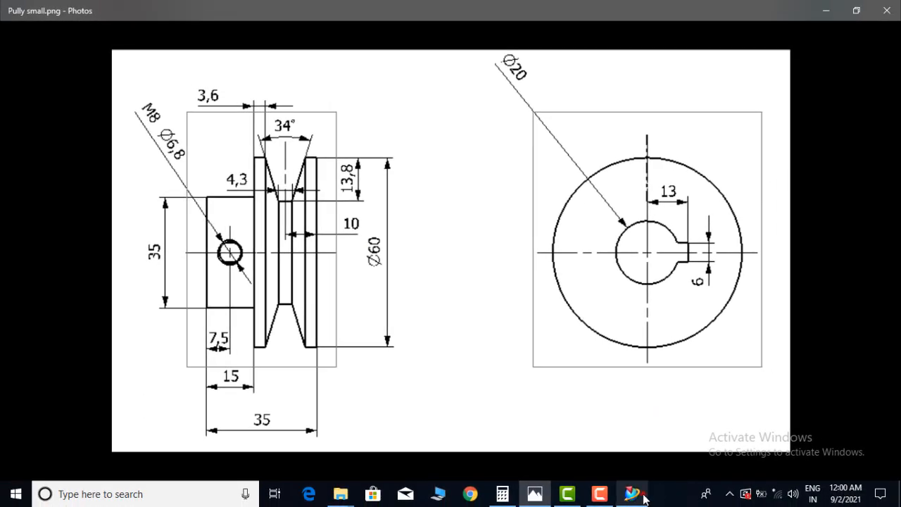
Step: Switch from the pulley drawing to NX and create a new sketch on the default inferred plane
click(641, 496)
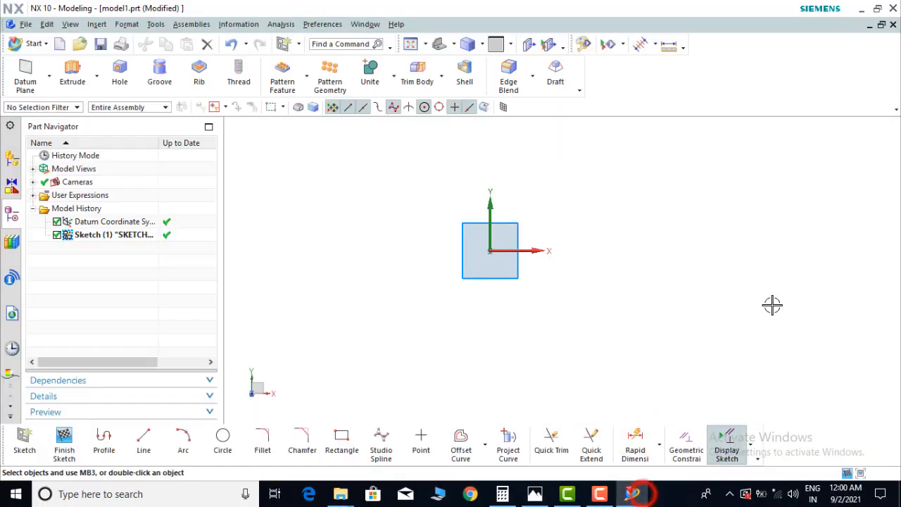
click(23, 439)
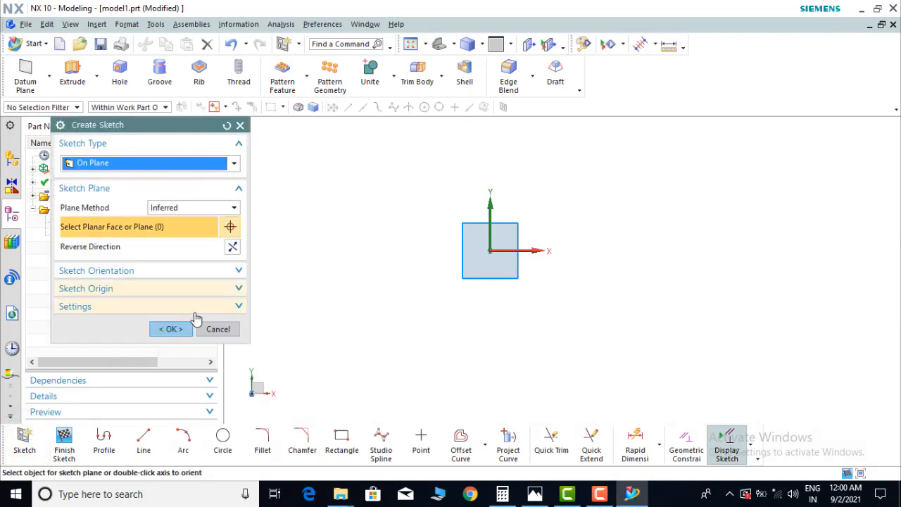
click(173, 330)
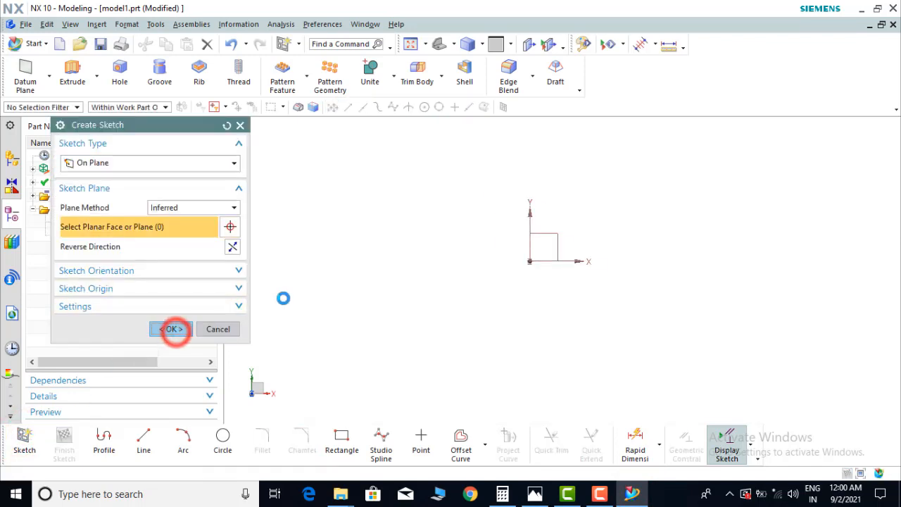
Step: Sketch a closed stepped profile from the origin: about 28 up, 19 left, 10 down, 24 left, 18 down, and 43 back to the origin
click(111, 440)
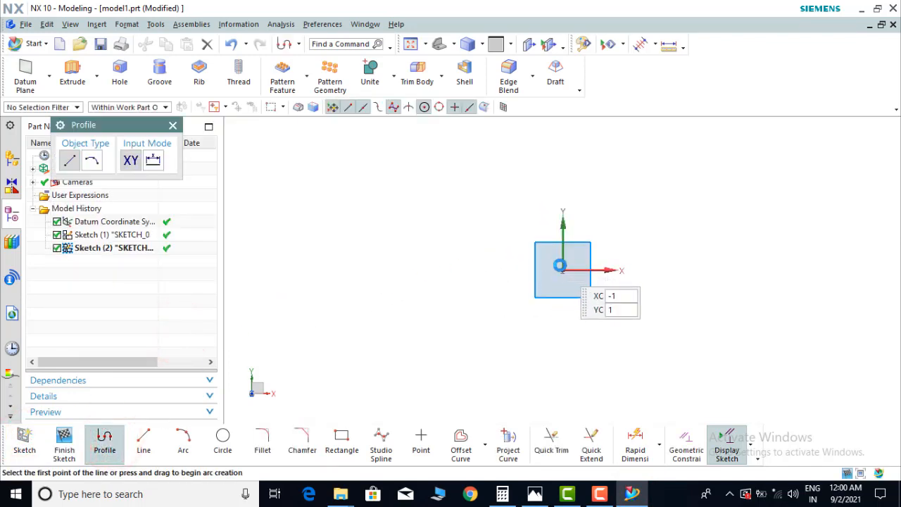
click(563, 270)
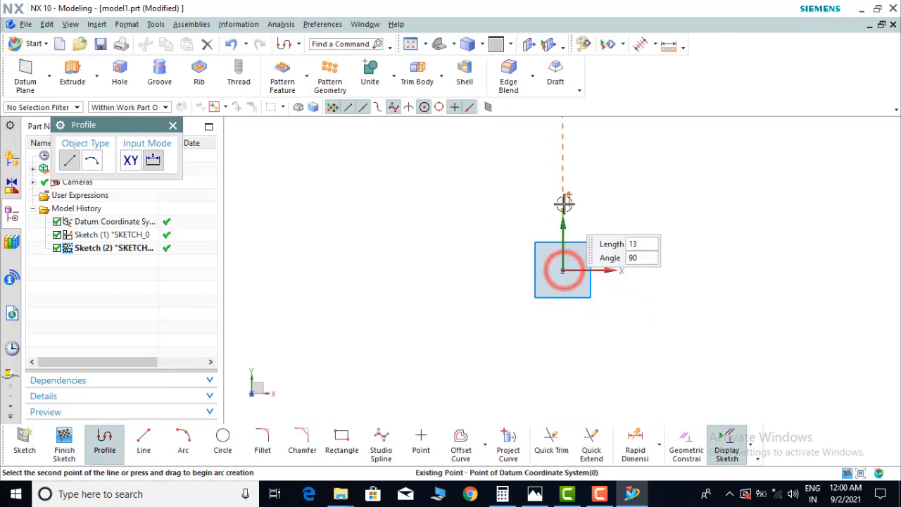
click(562, 147)
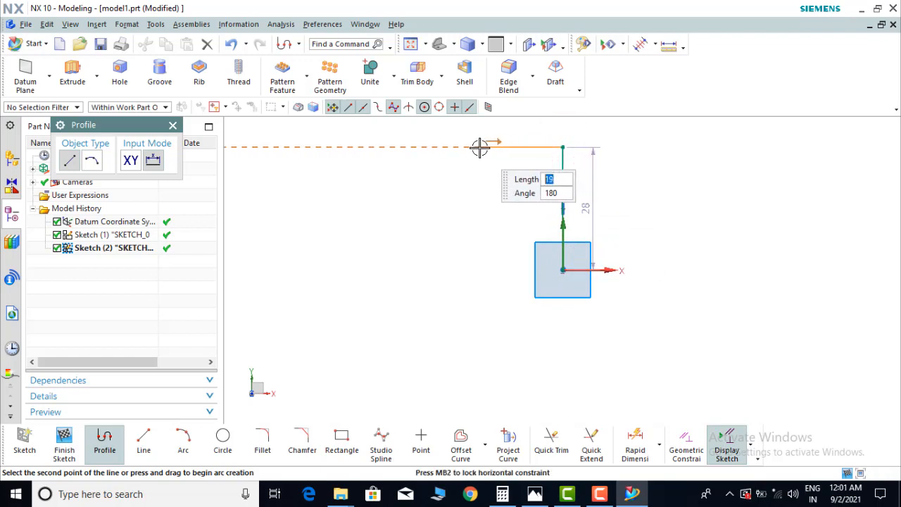
click(479, 147)
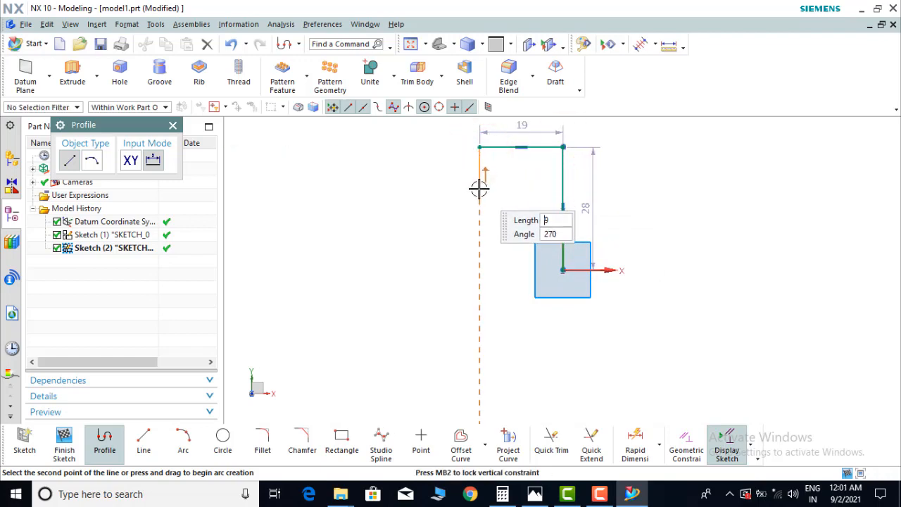
click(479, 191)
click(374, 190)
click(376, 272)
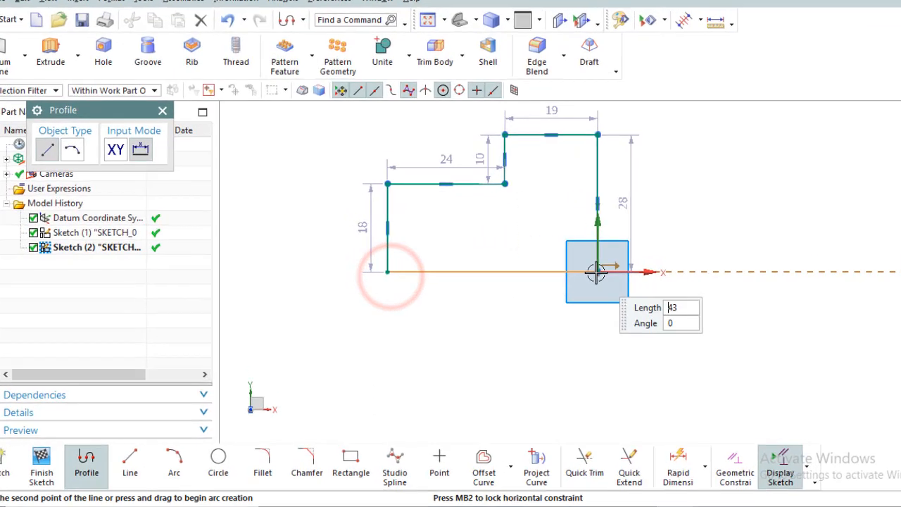
click(597, 272)
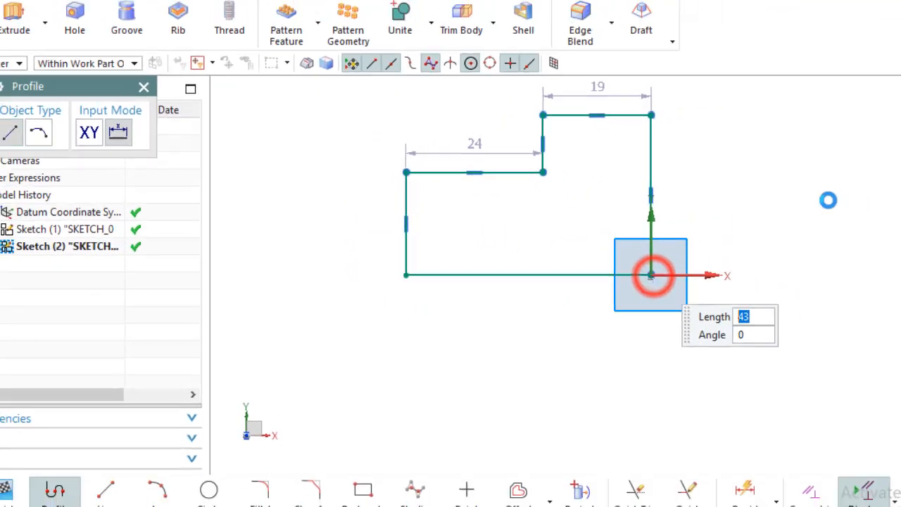
key(Escape)
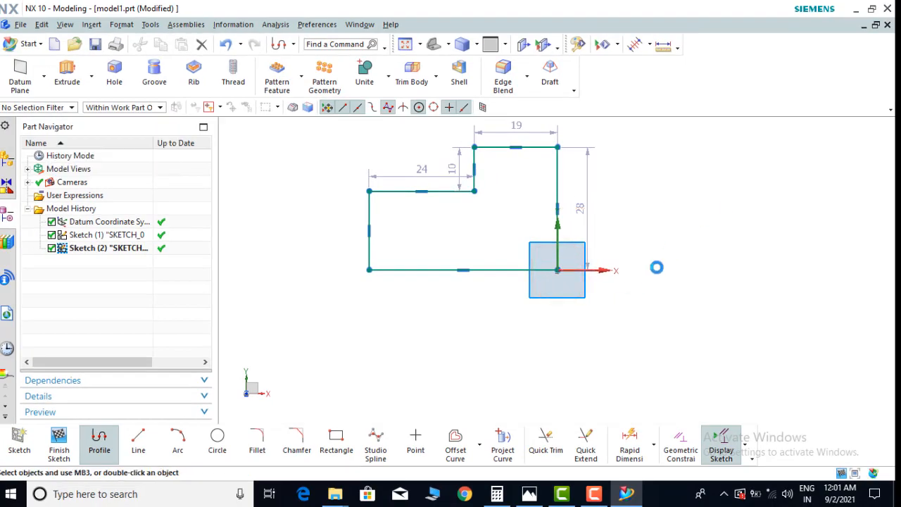
scroll(635, 249, up, 2)
scroll(647, 259, down, 2)
scroll(413, 124, up, 1)
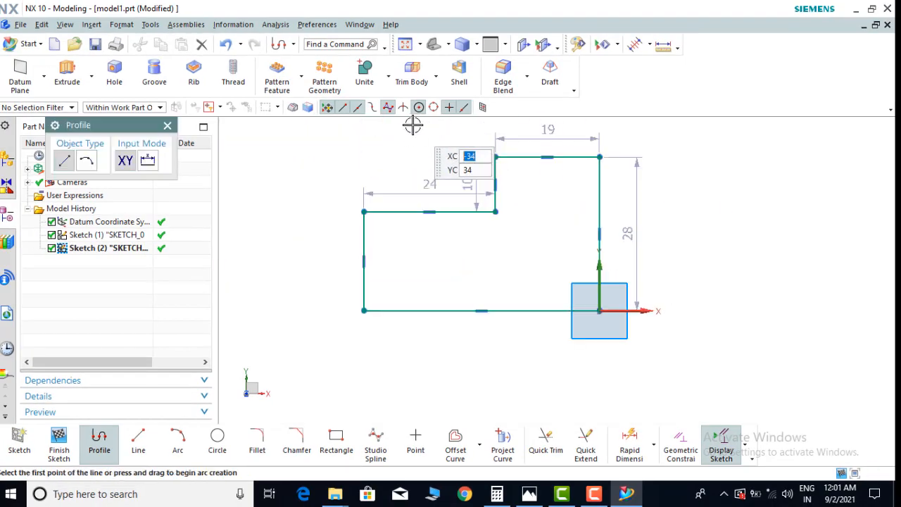
key(Escape)
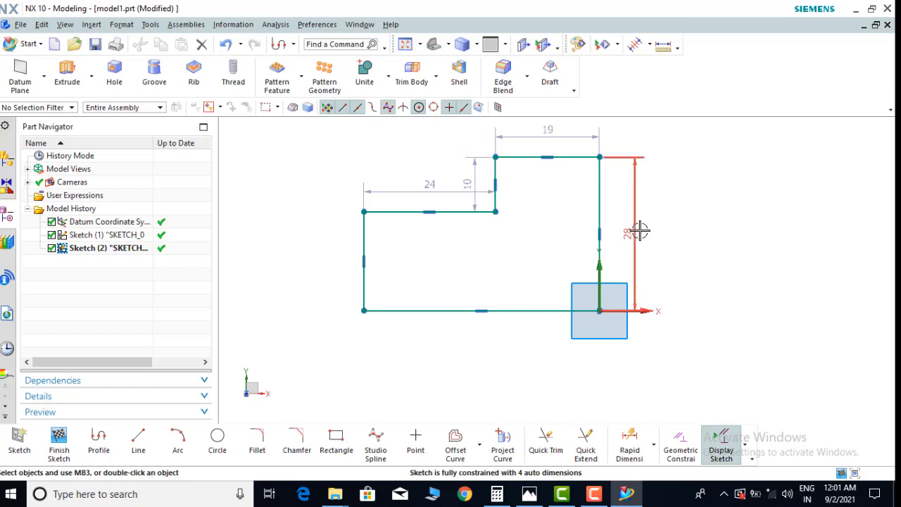
Step: Set the length of the profile's tall right vertical edge to 30 mm
click(639, 230)
double_click(639, 228)
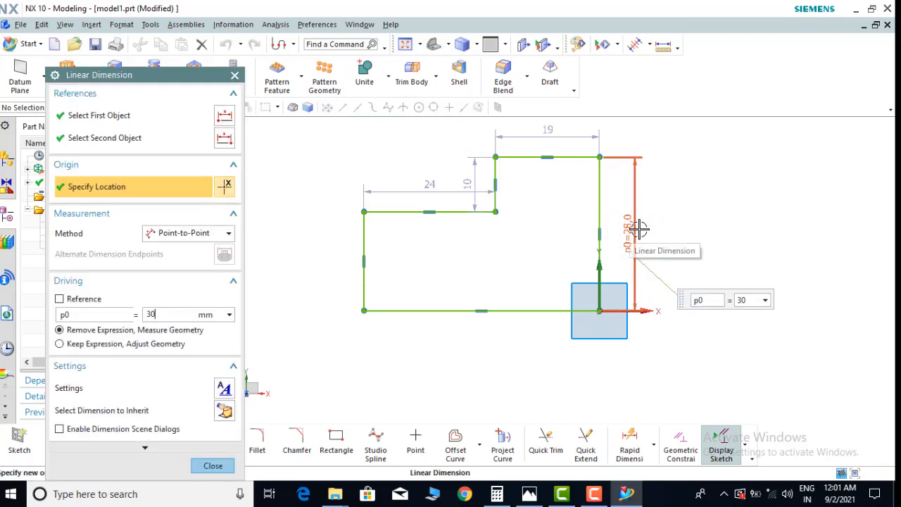
text(30)
key(Return)
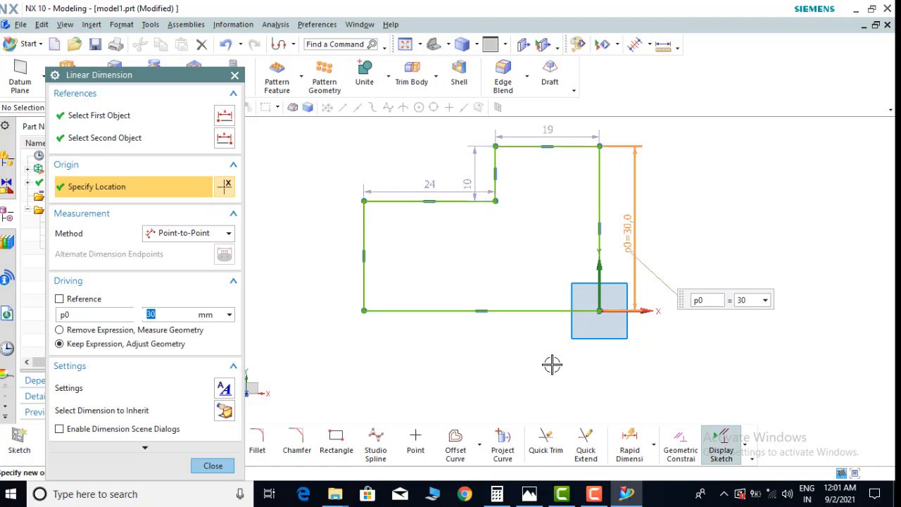
scroll(552, 364, down, 1)
click(223, 467)
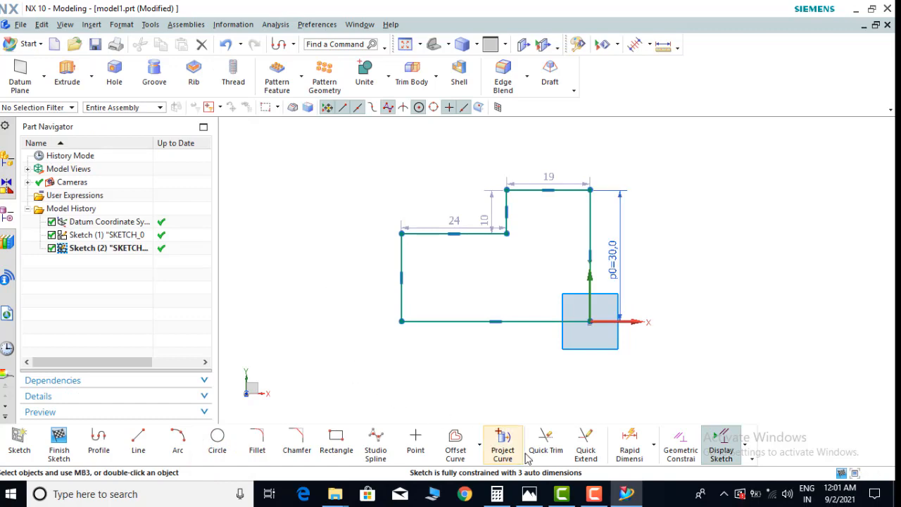
Step: Consult the pulley drawing for the rim width and set the profile's upper horizontal edge to 20 mm
click(529, 493)
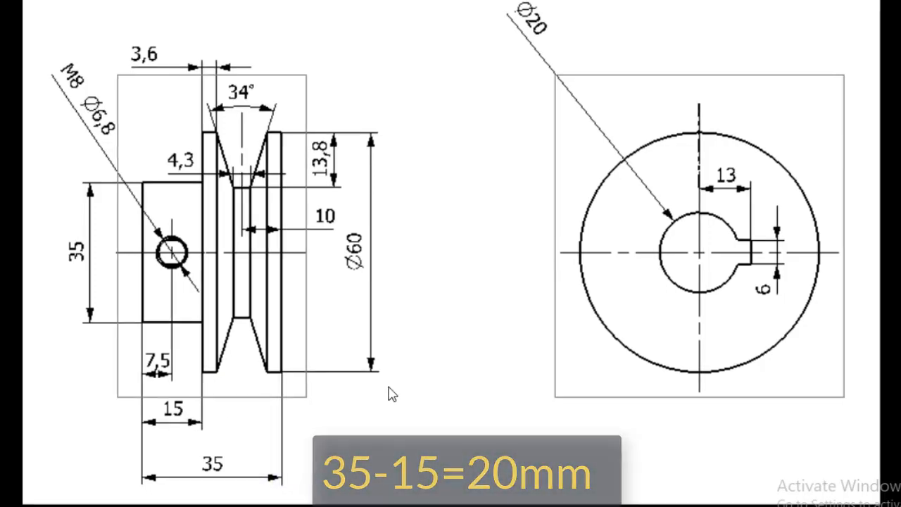
key(Escape)
click(633, 496)
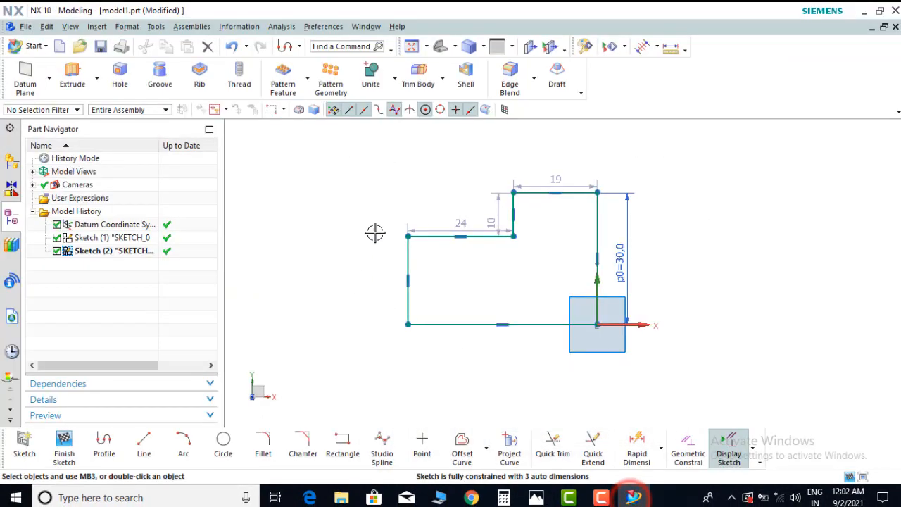
double_click(563, 173)
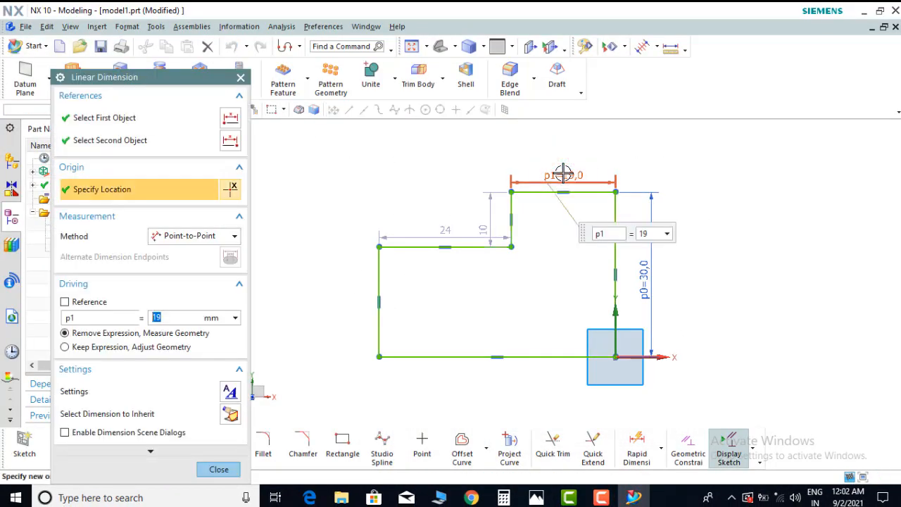
key(Return)
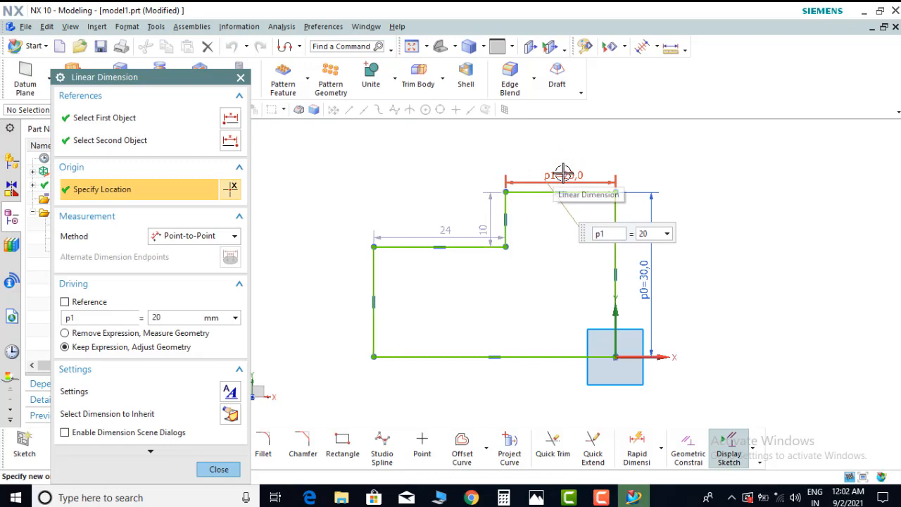
key(Escape)
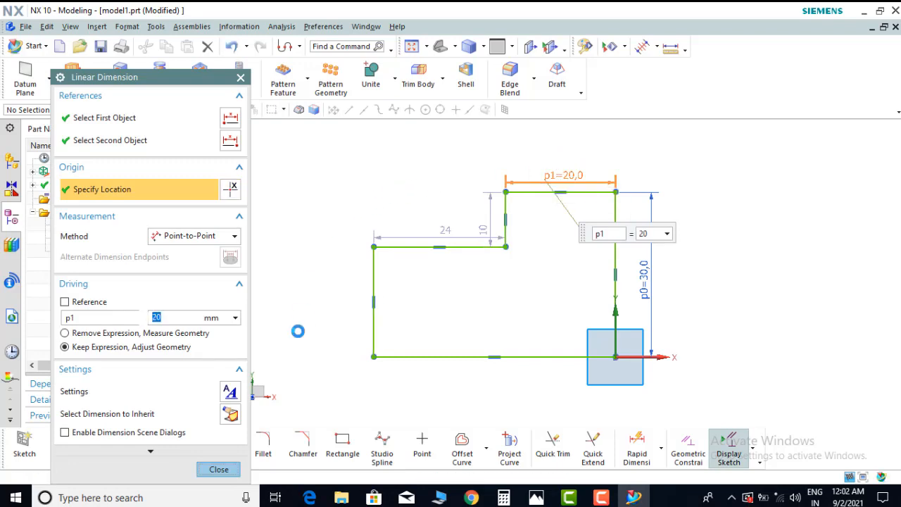
Step: Check the hub diameter in the pulley drawing and dimension the profile's left vertical edge as 35/2 mm
click(536, 498)
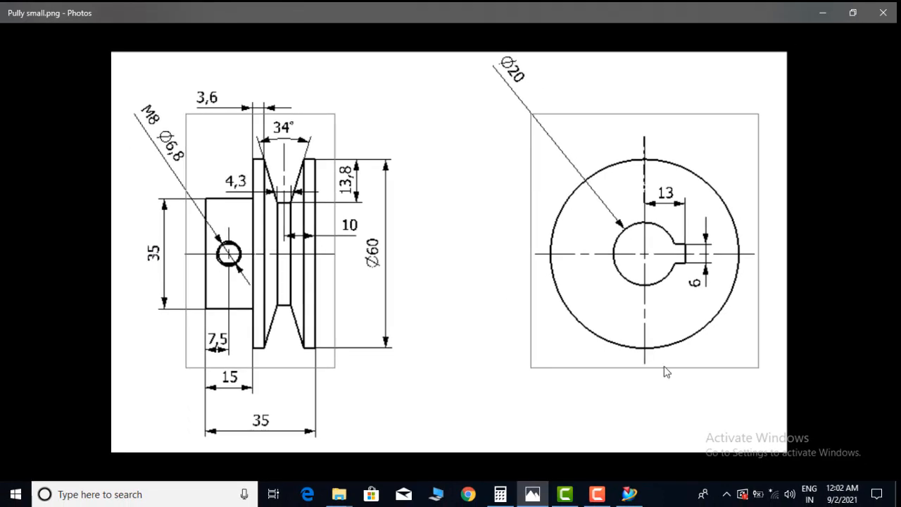
click(634, 488)
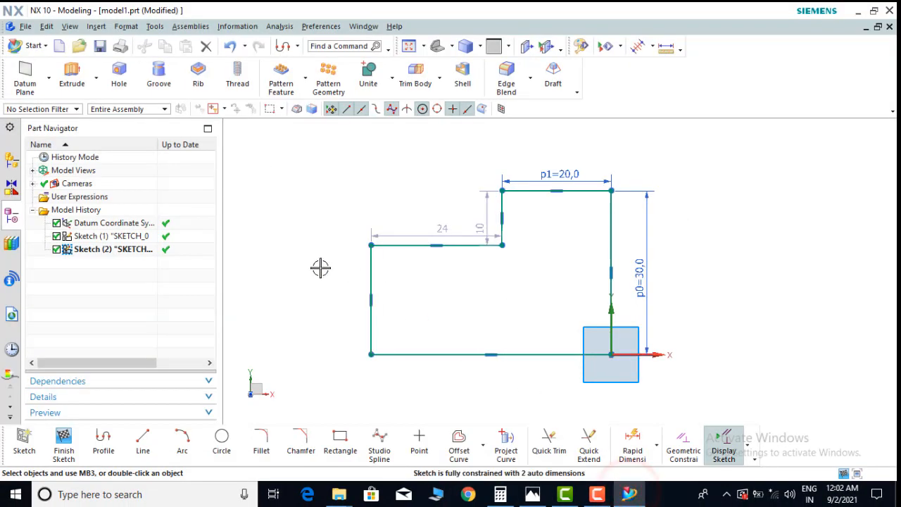
key(d)
click(375, 270)
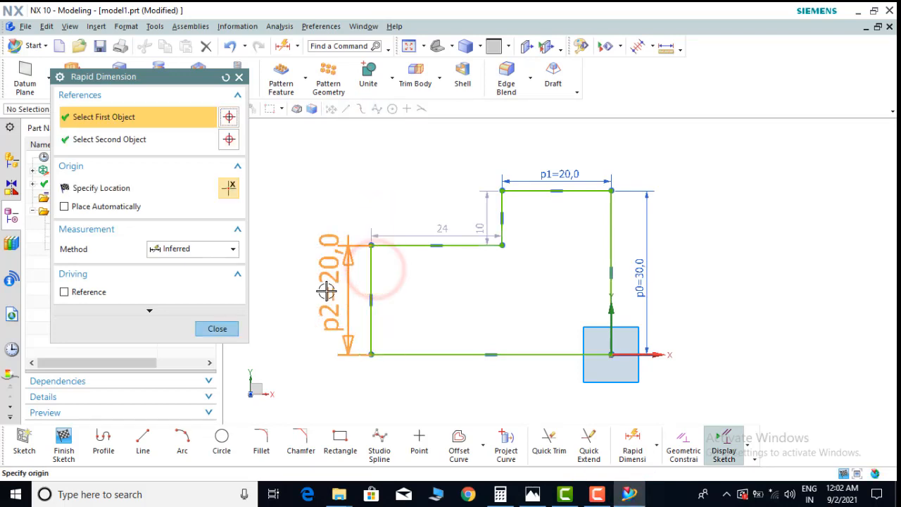
click(323, 292)
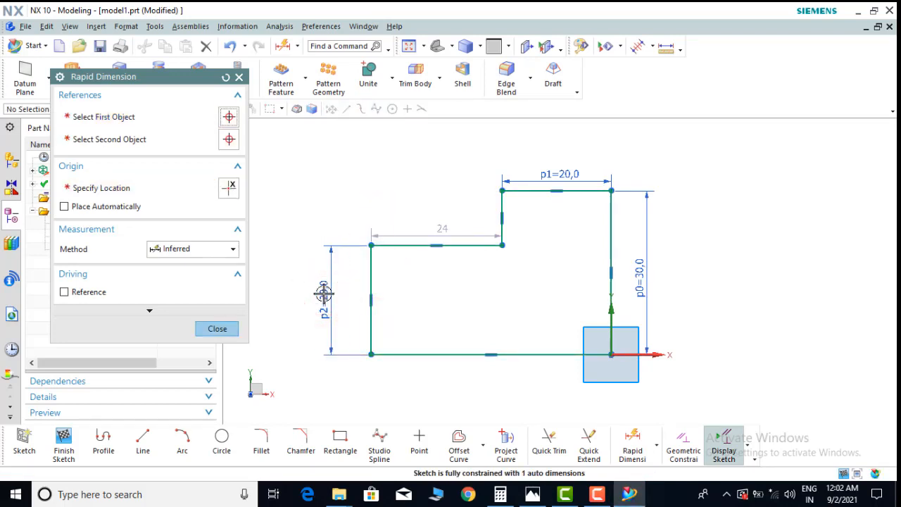
double_click(323, 293)
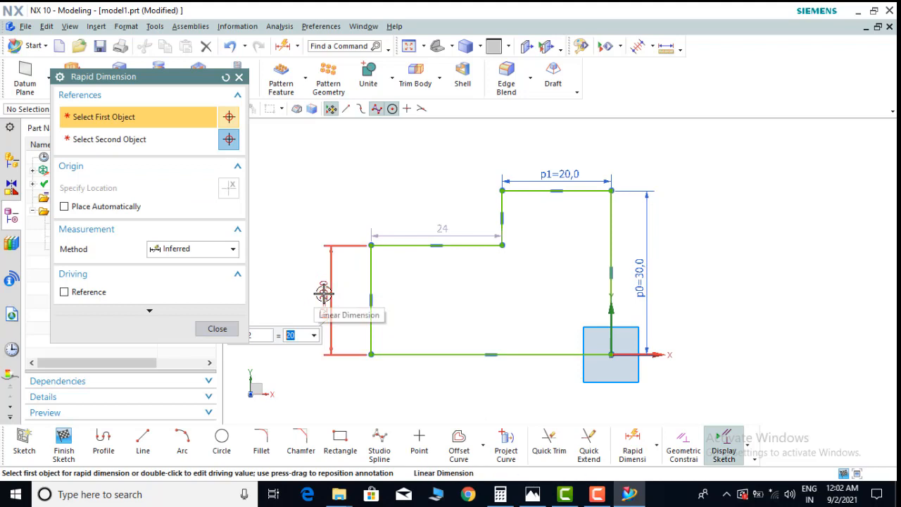
text(35/2)
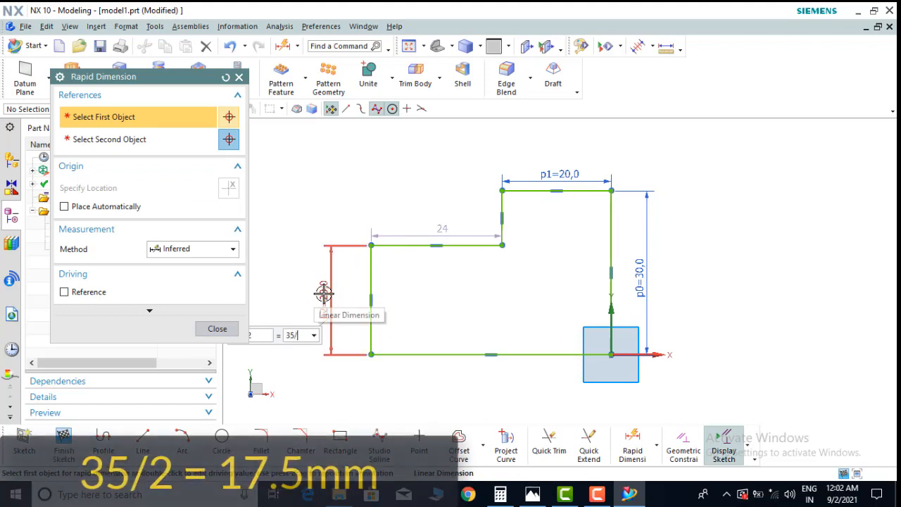
key(Return)
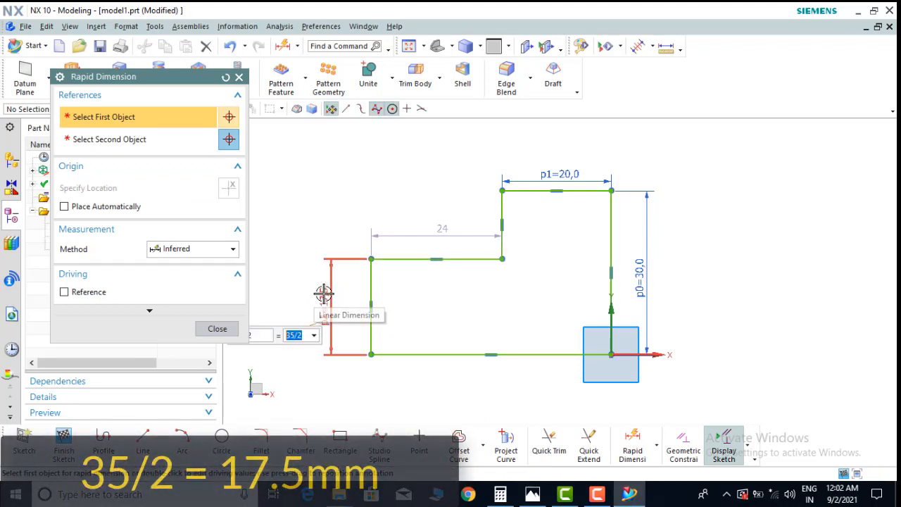
click(220, 328)
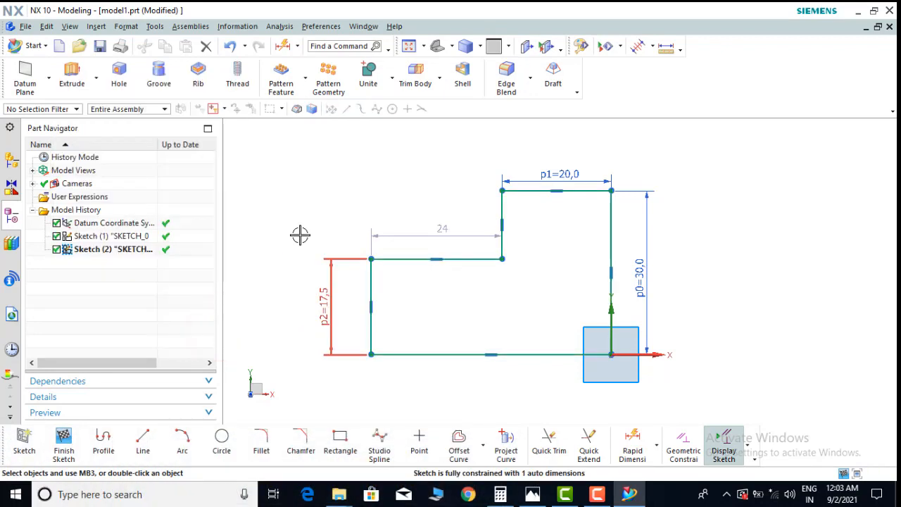
Step: Check the overall length in the pulley drawing and dimension the distance between the profile's outer left and right vertical edges as 35 mm
scroll(297, 235, down, 1)
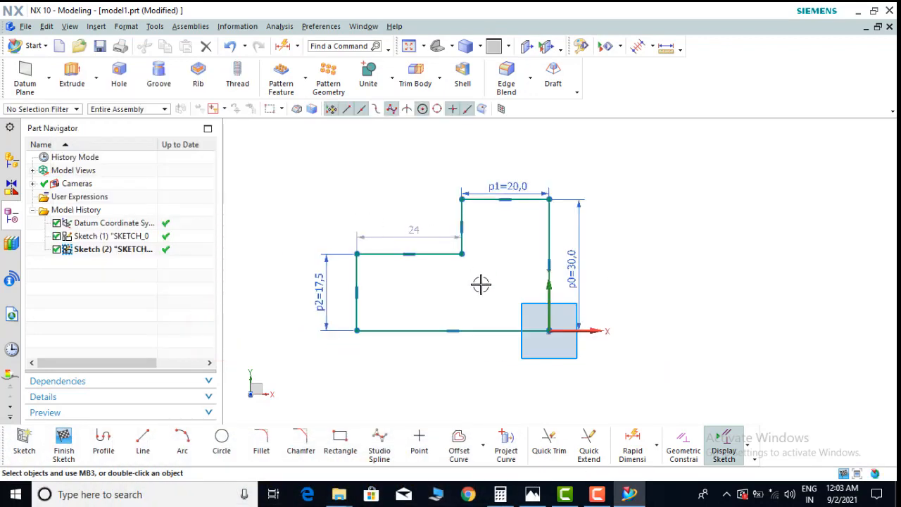
key(d)
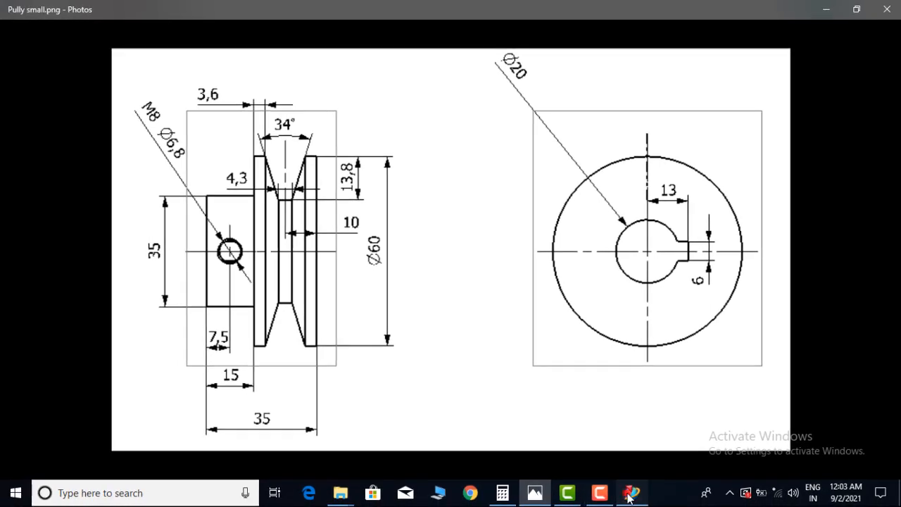
click(629, 494)
click(358, 312)
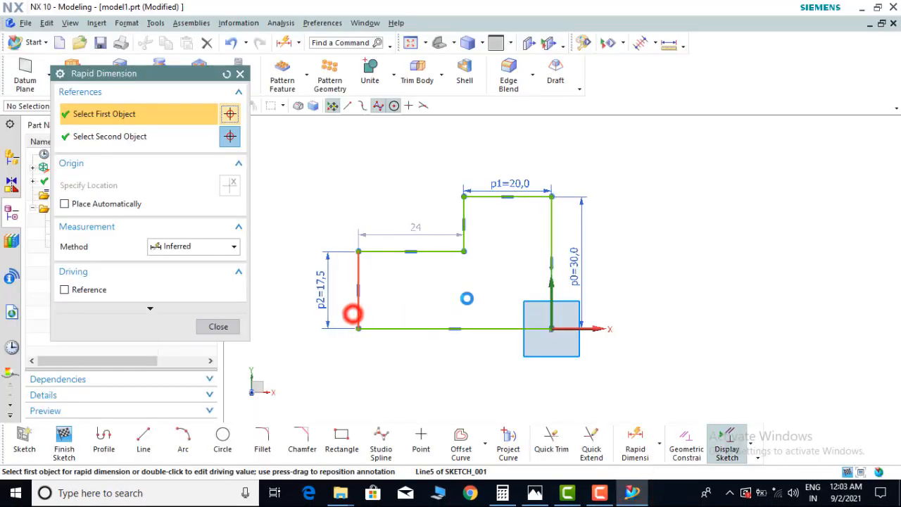
click(551, 234)
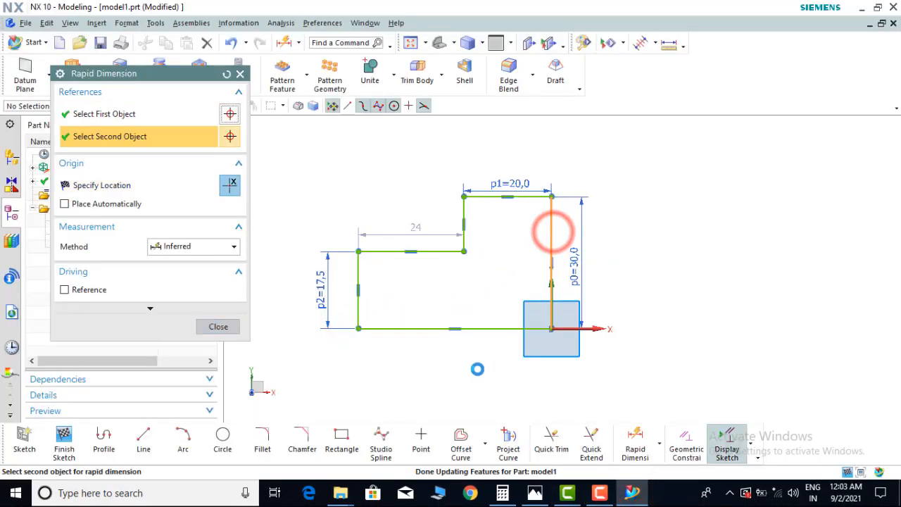
click(455, 379)
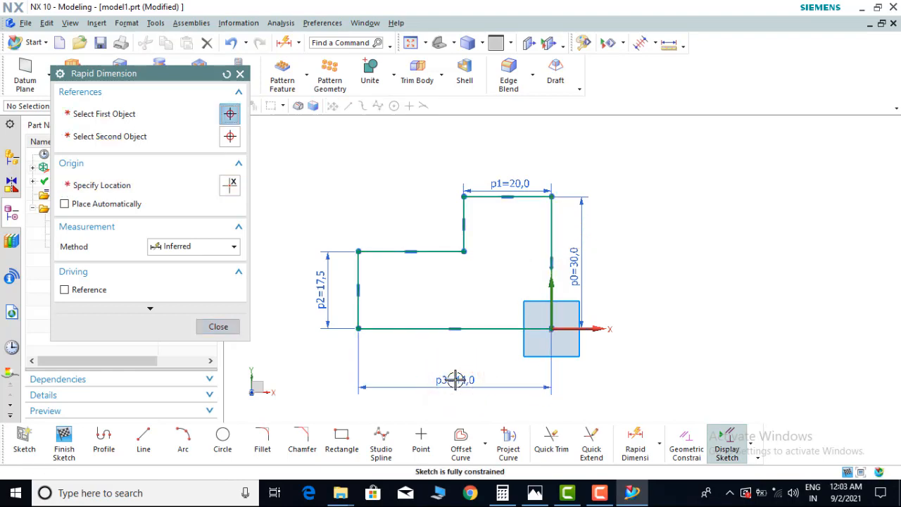
double_click(456, 379)
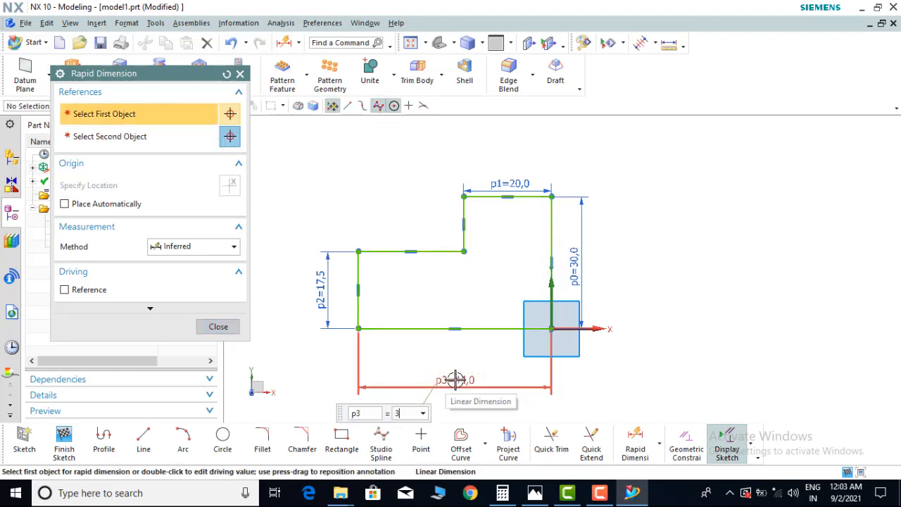
text(35)
key(Return)
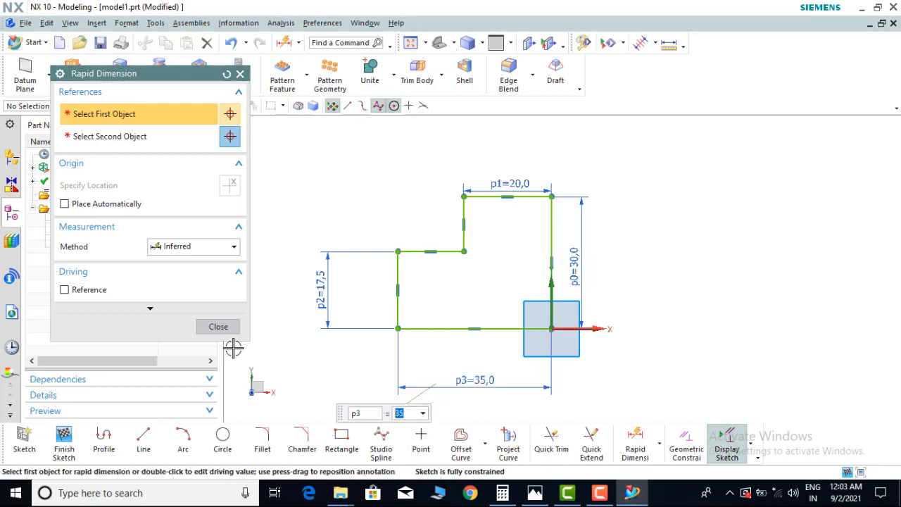
click(226, 331)
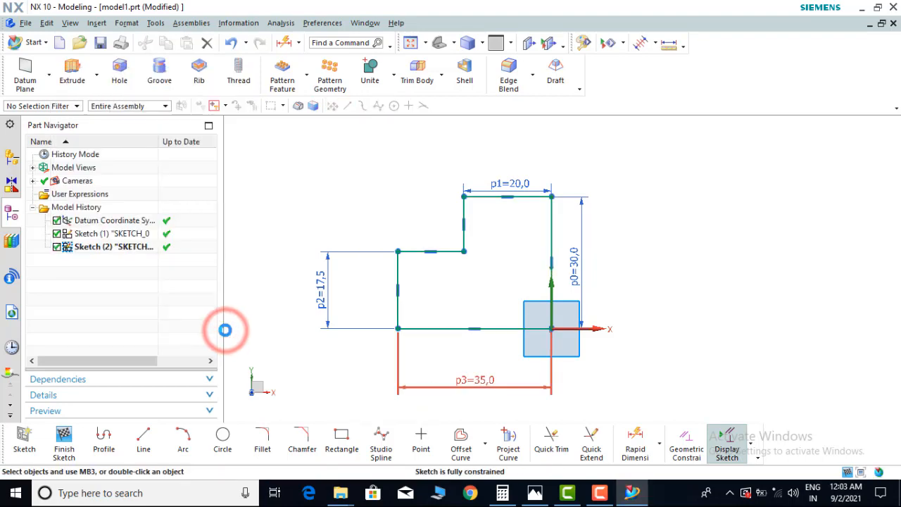
Step: Consult the pulley drawing and revolve the stepped profile 360° about the X axis through the origin point 0, 0, 0
scroll(652, 206, down, 1)
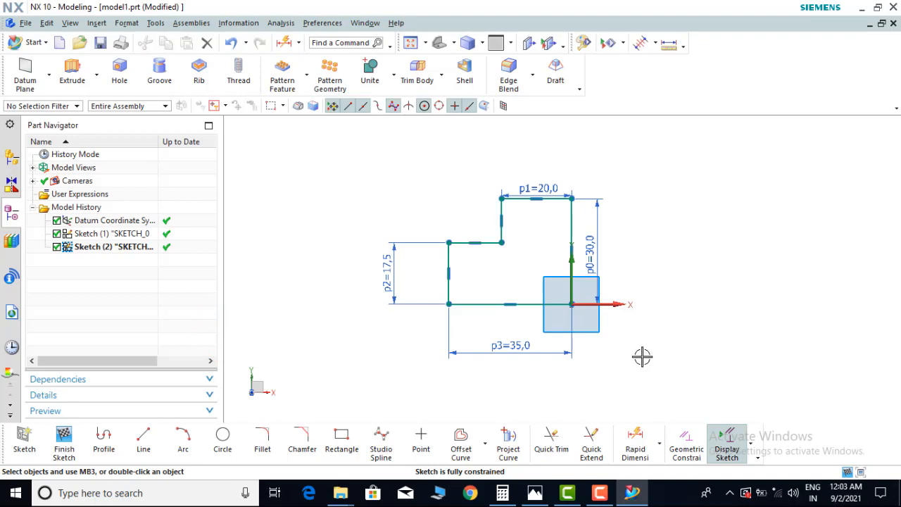
click(534, 493)
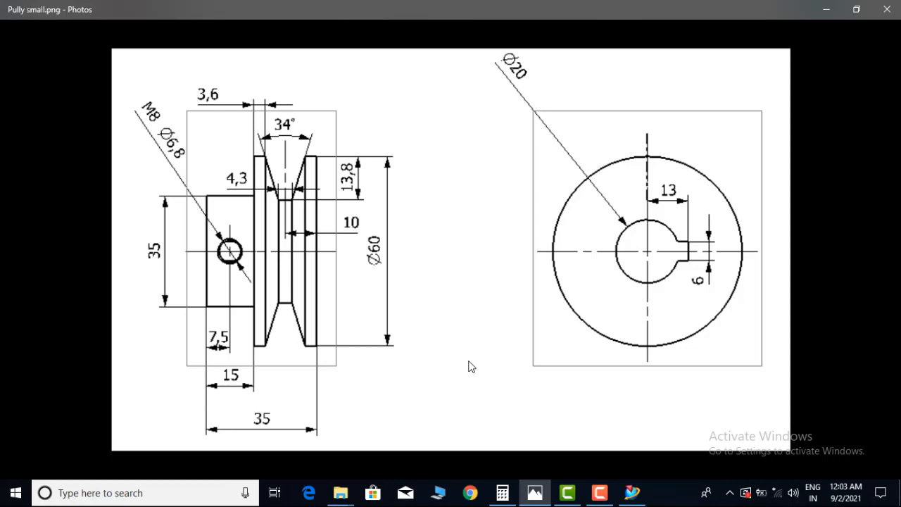
key(alt+Tab)
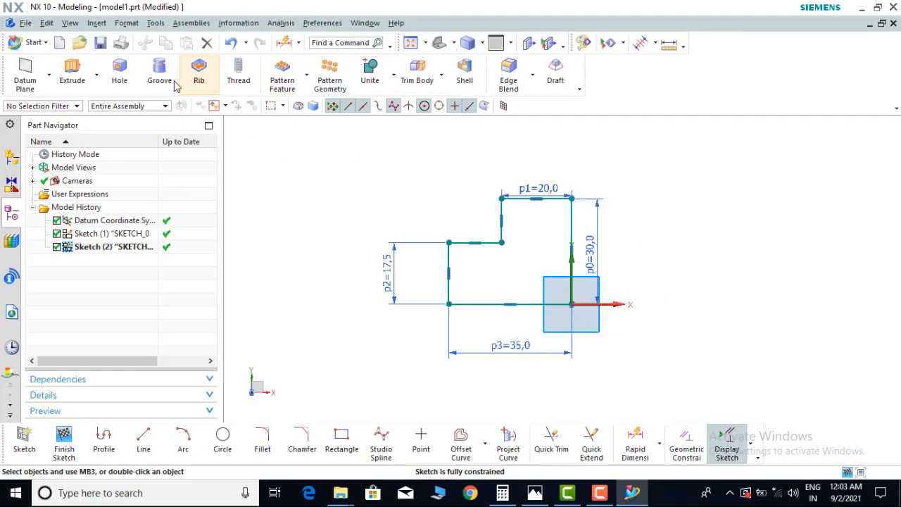
click(96, 77)
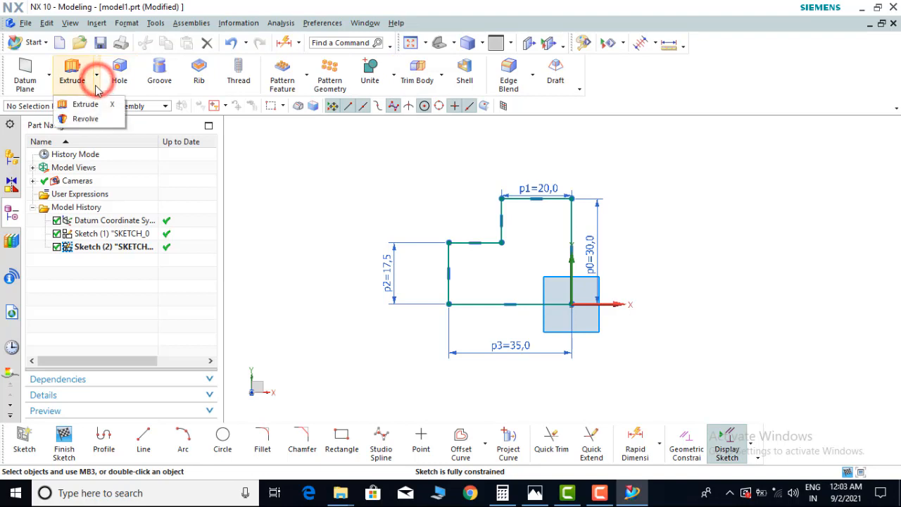
click(78, 117)
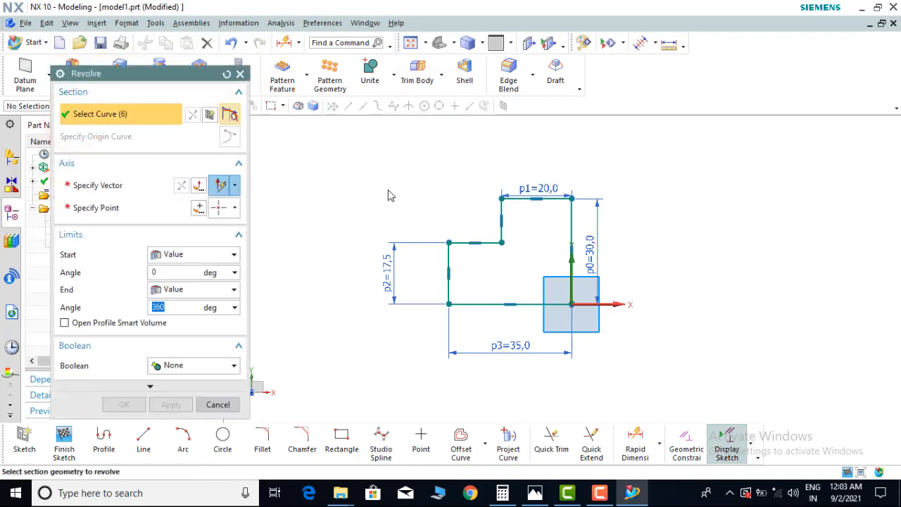
click(121, 187)
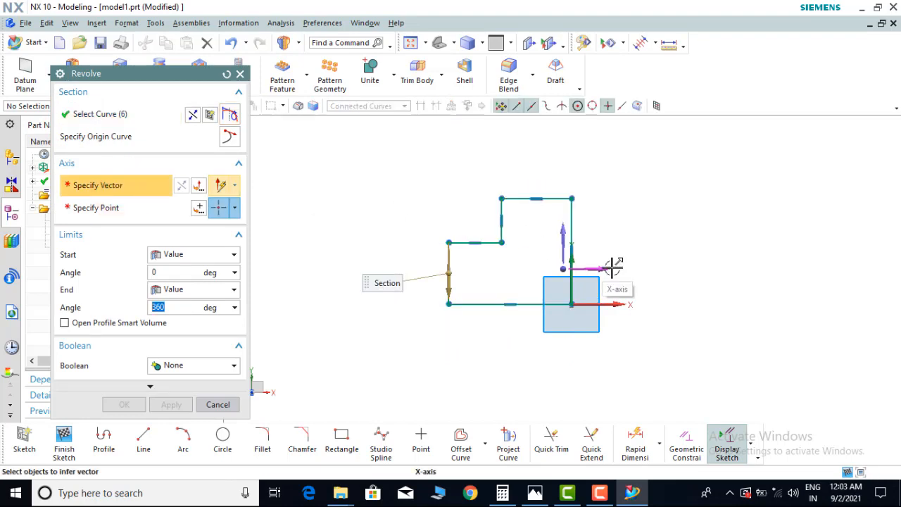
click(613, 266)
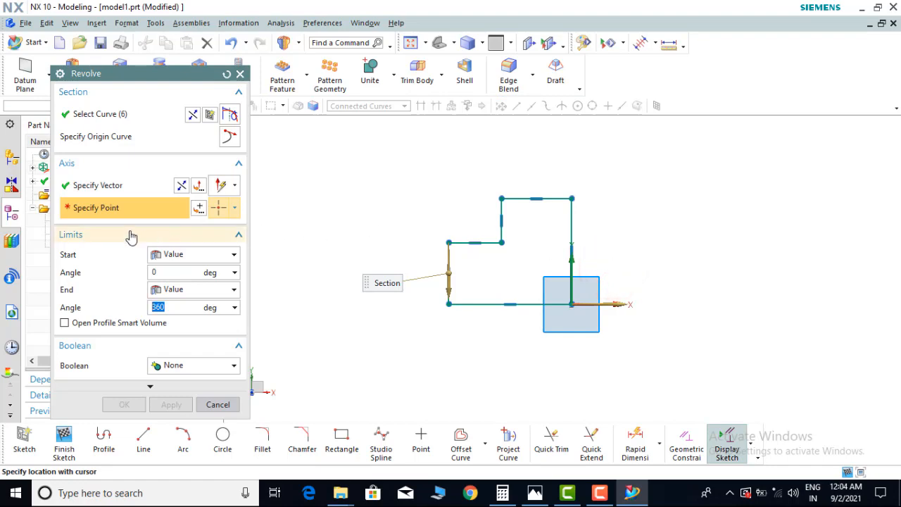
click(198, 209)
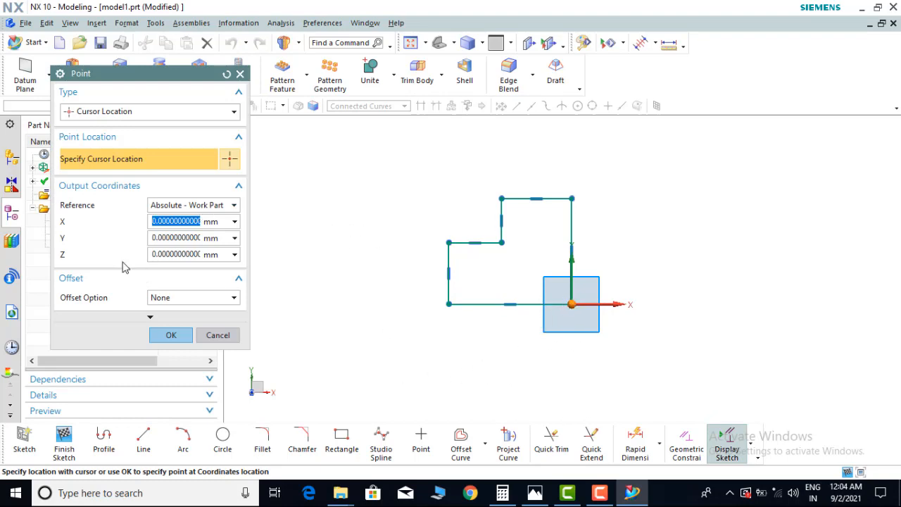
click(181, 335)
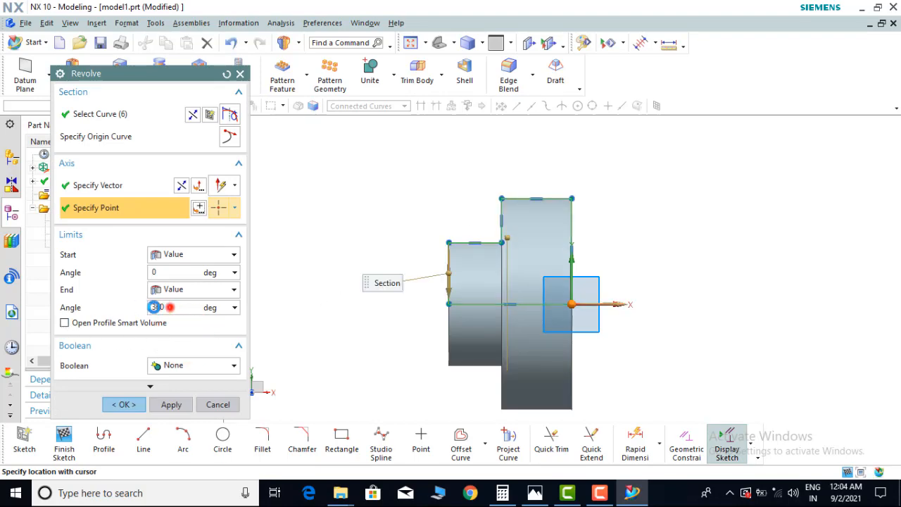
click(162, 307)
mouse_move(345, 334)
middle_down()
mouse_move(318, 342)
mouse_move(302, 274)
middle_up()
click(127, 404)
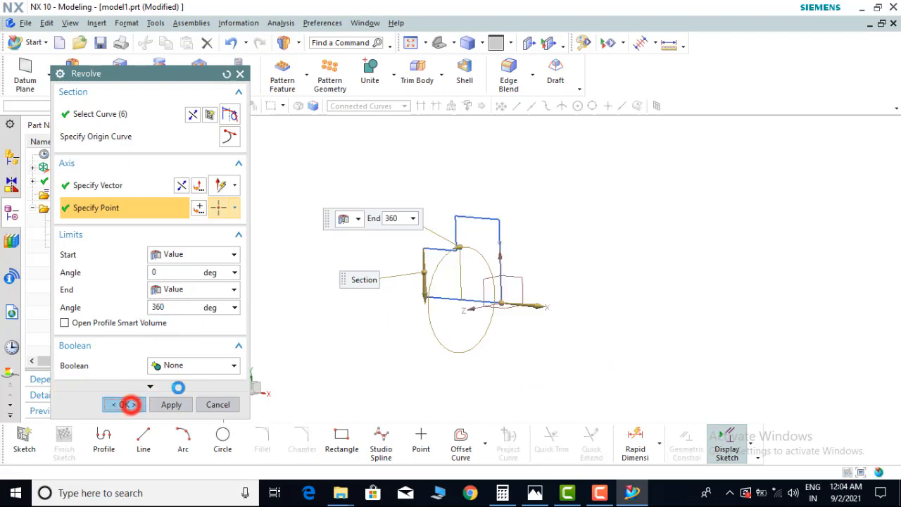
Step: Hide the profile sketch used for the revolved body
scroll(319, 386, down, 1)
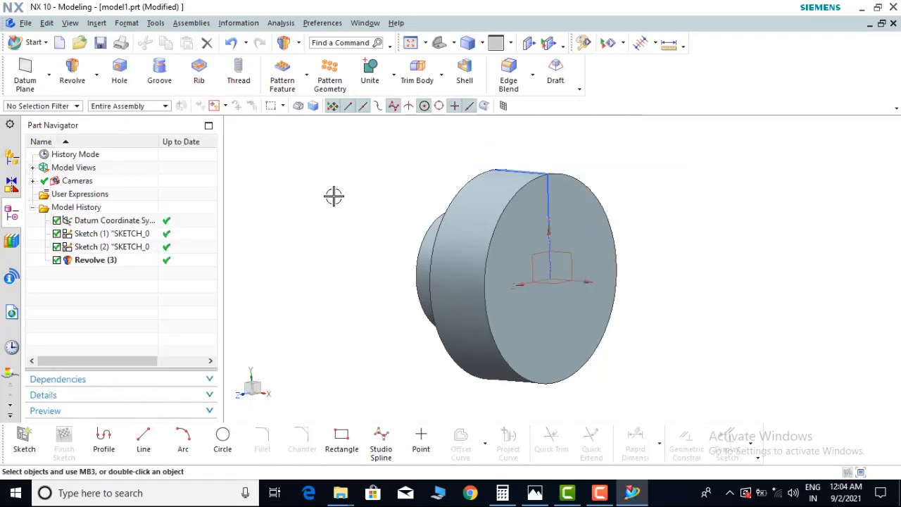
right_click(553, 202)
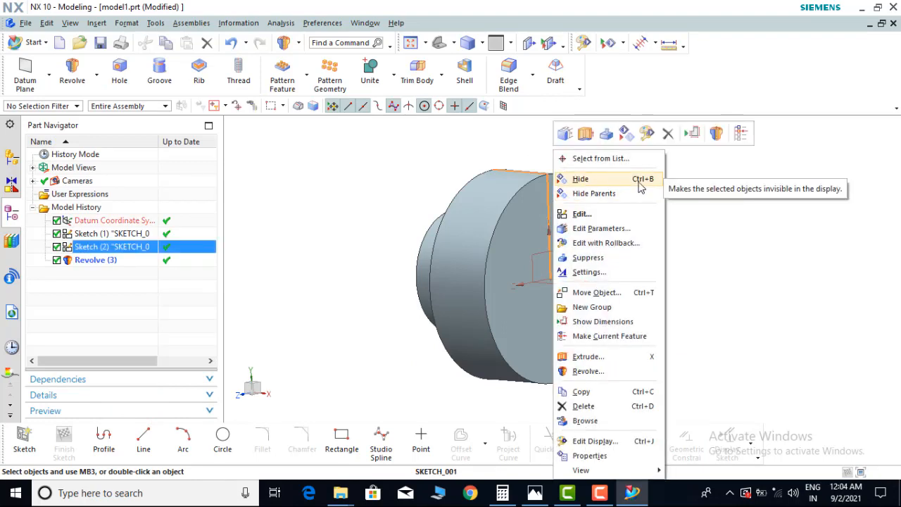
click(613, 180)
mouse_move(316, 259)
middle_down()
mouse_move(412, 268)
mouse_move(338, 260)
mouse_move(330, 251)
mouse_move(335, 261)
middle_up()
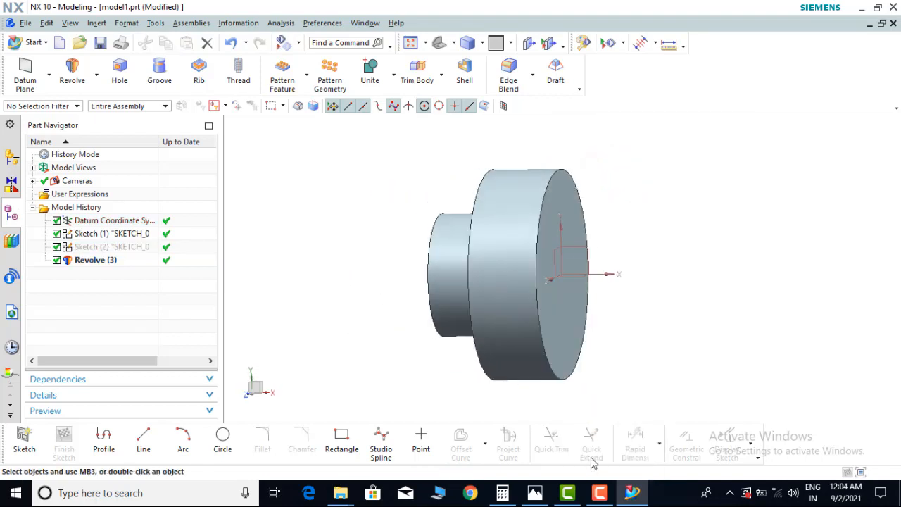
Step: Consult the pulley drawing for the bore and keyway, and start a sketch on the flat end face of the large rim
click(547, 494)
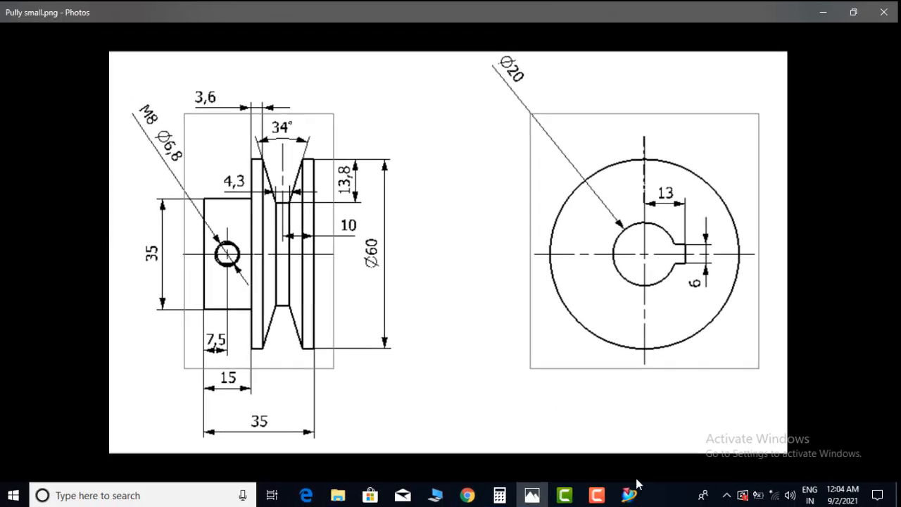
click(632, 494)
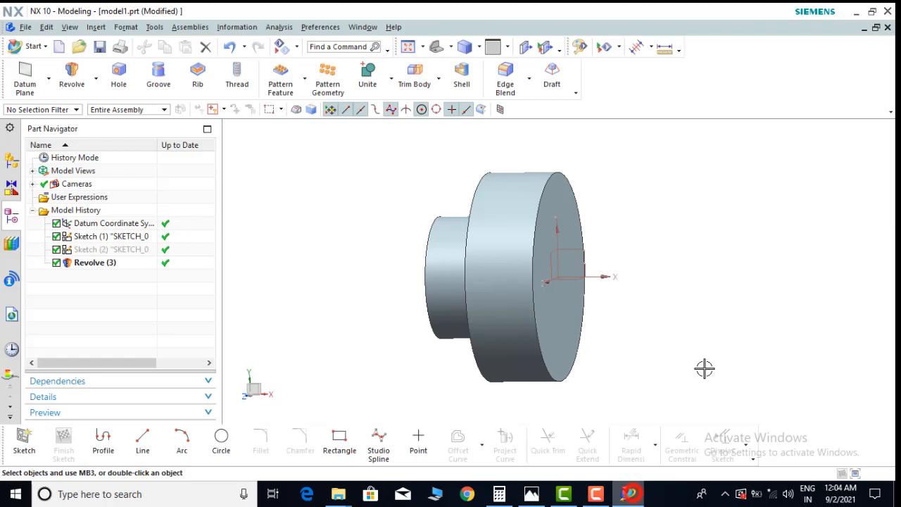
click(26, 447)
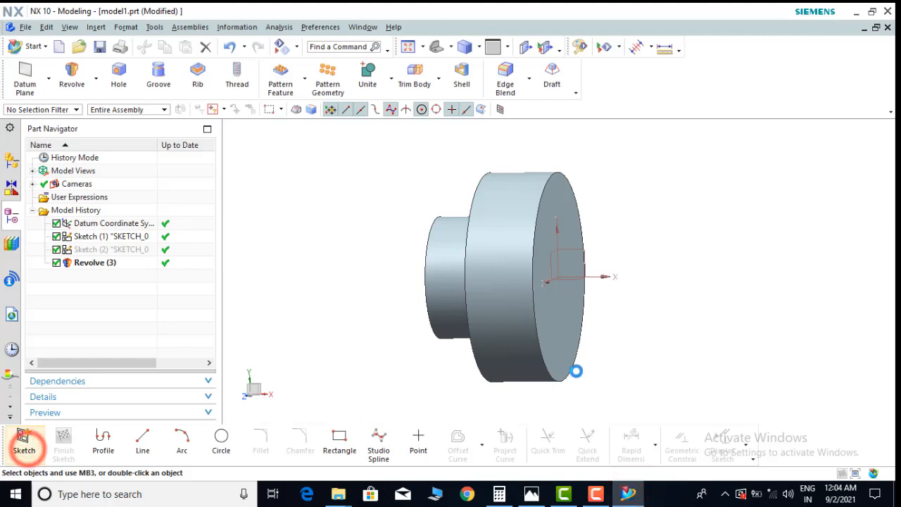
click(556, 323)
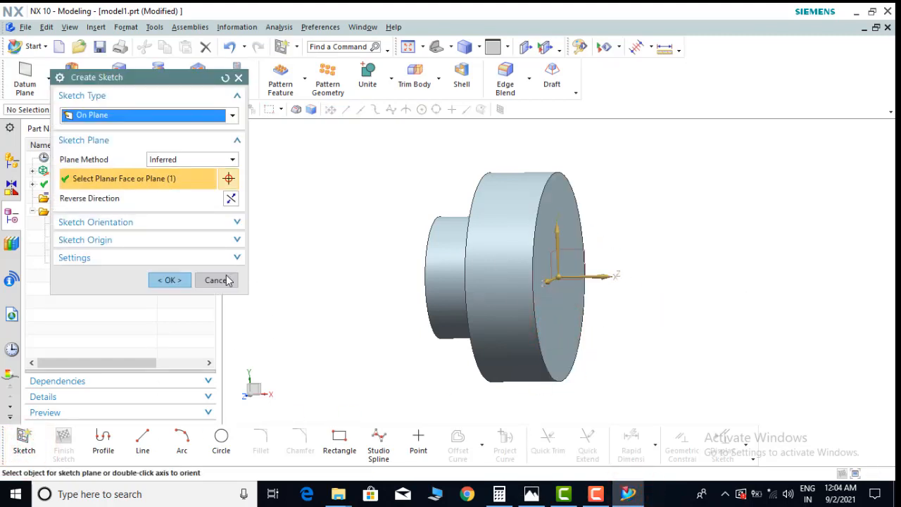
click(176, 280)
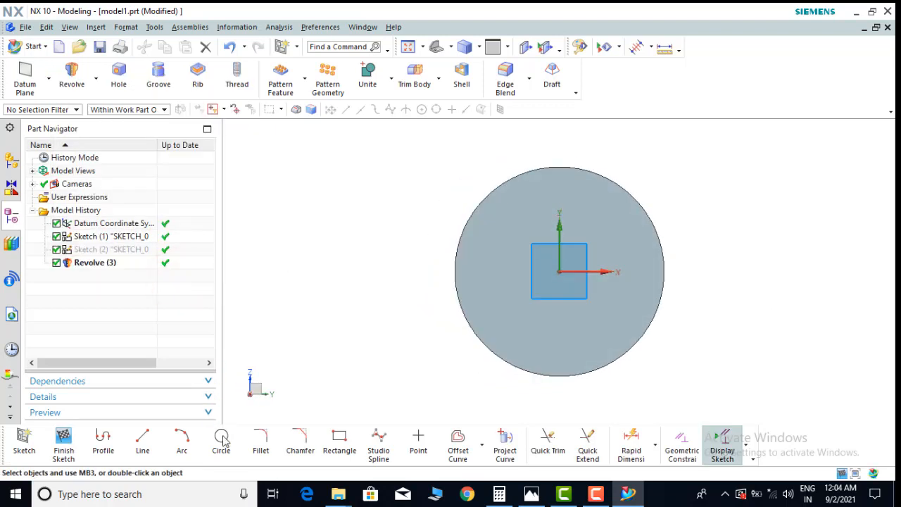
Step: Sketch a circle about 25 mm in diameter centred on the origin of the rim's end face
click(223, 437)
scroll(584, 273, up, 1)
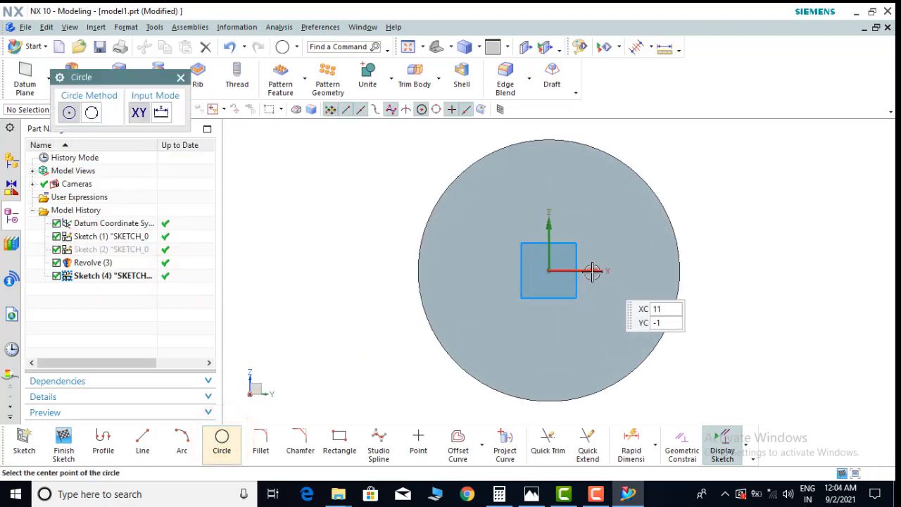
click(551, 270)
scroll(537, 226, up, 1)
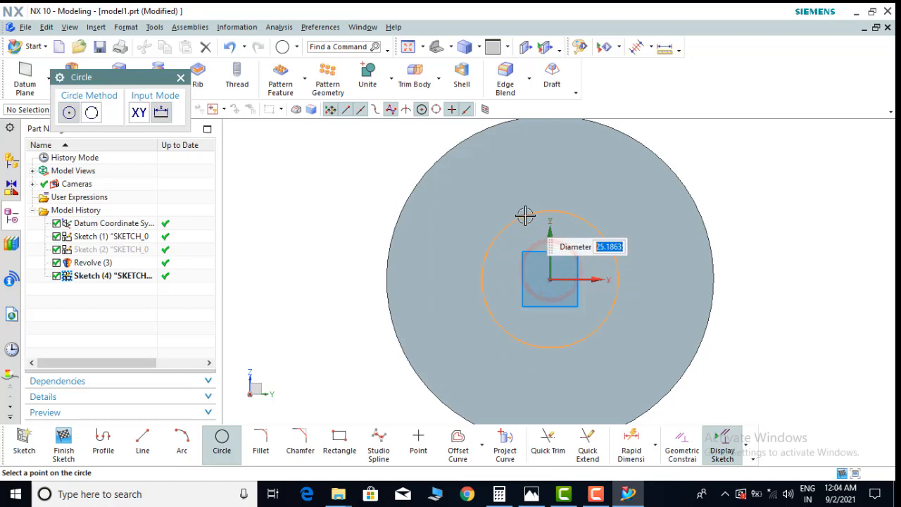
click(525, 216)
key(Escape)
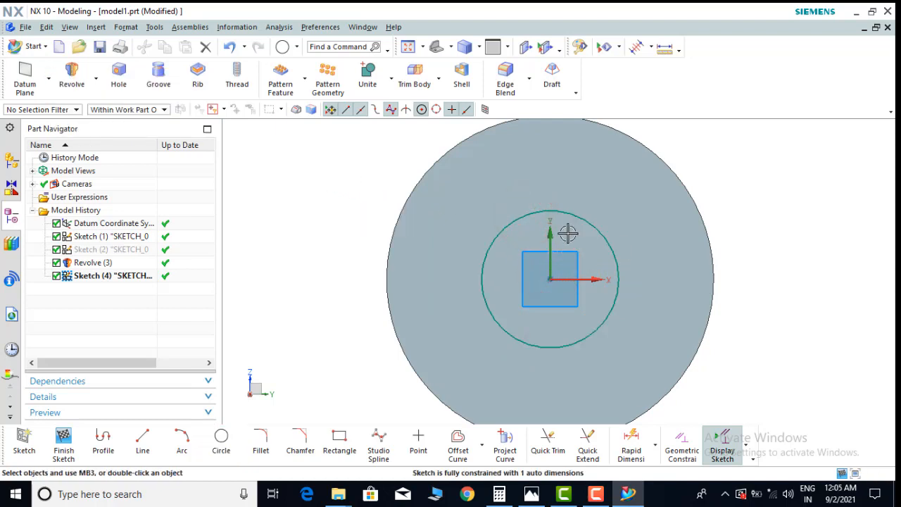
Step: Dimension the bore circle's diameter as 20 mm
drag(563, 257, 356, 301)
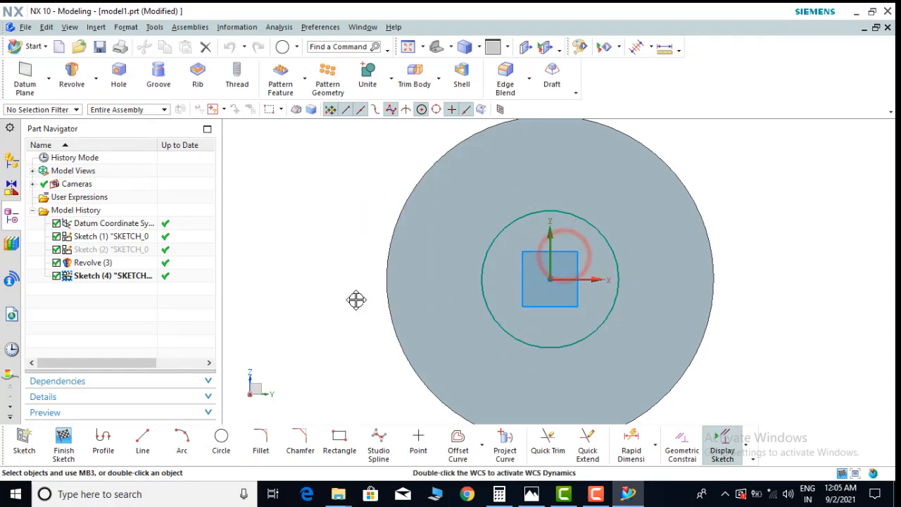
double_click(356, 299)
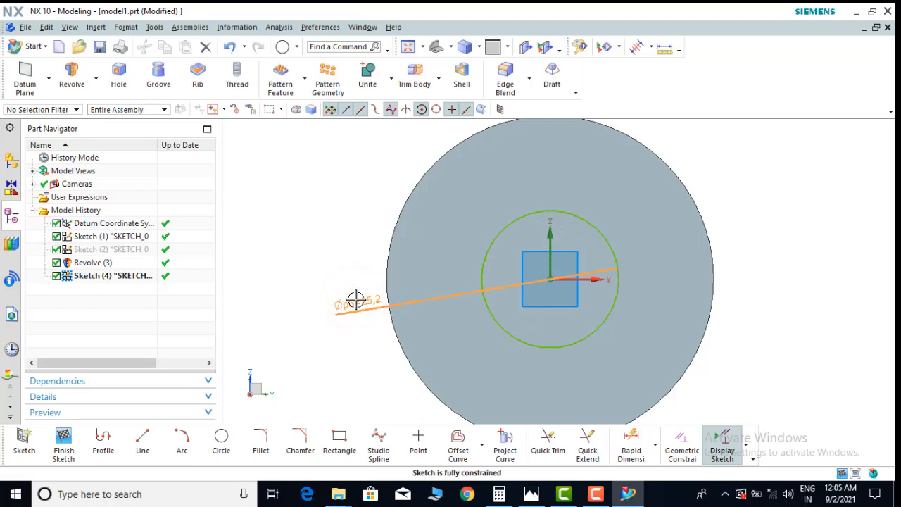
text(20)
key(Return)
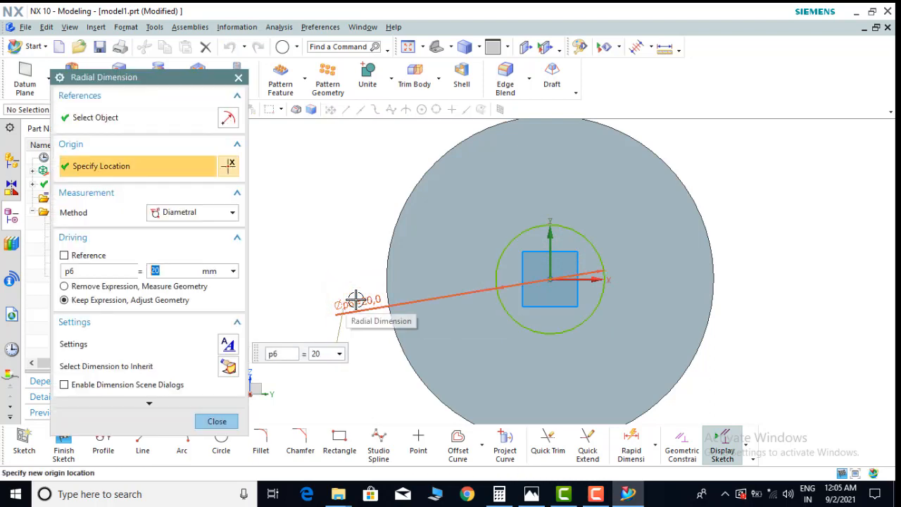
click(220, 421)
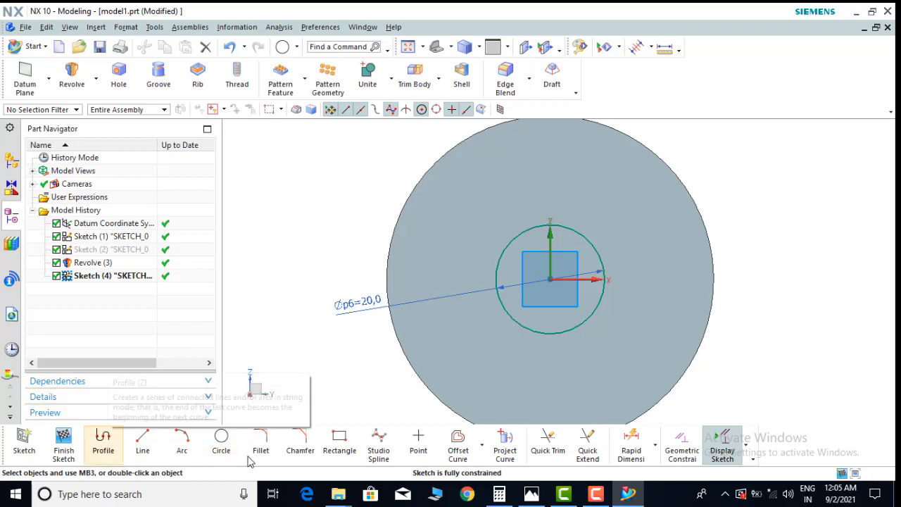
Step: Sketch a keyway rectangle about 5 mm wide and 7 mm high across the top of the bore circle
click(339, 445)
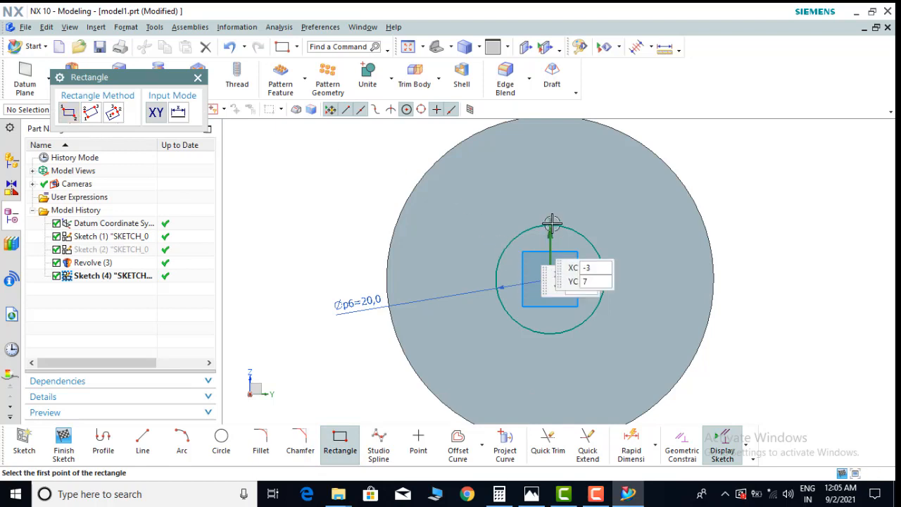
scroll(549, 226, up, 3)
click(528, 211)
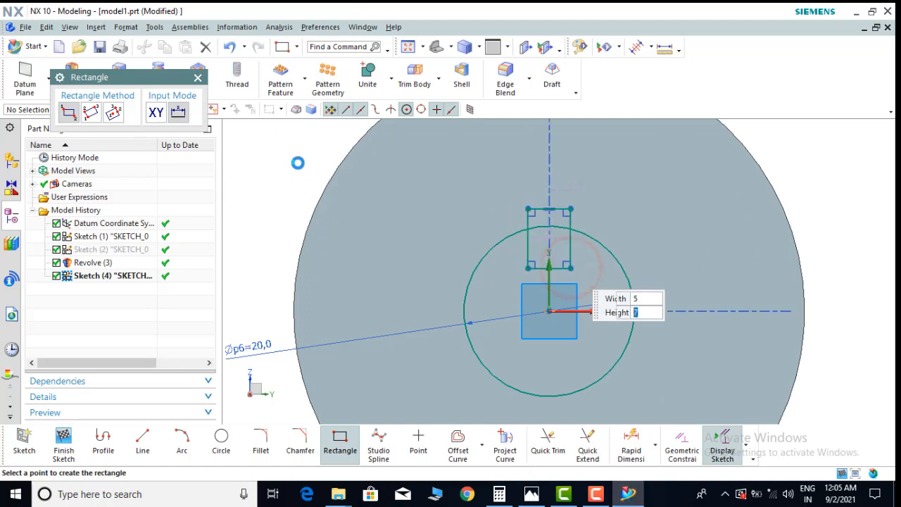
Step: Set the distance from the keyway rectangle's right side to the vertical axis to 3 mm
key(Escape)
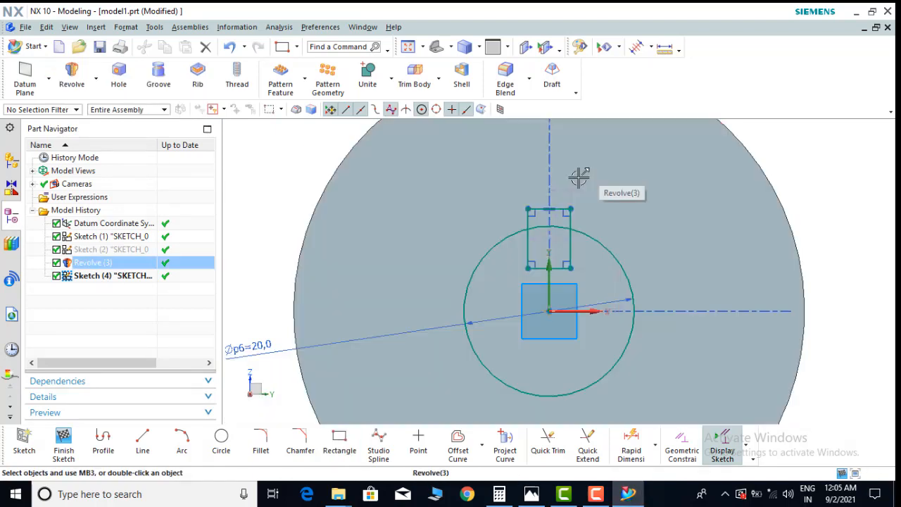
scroll(580, 177, up, 2)
click(572, 182)
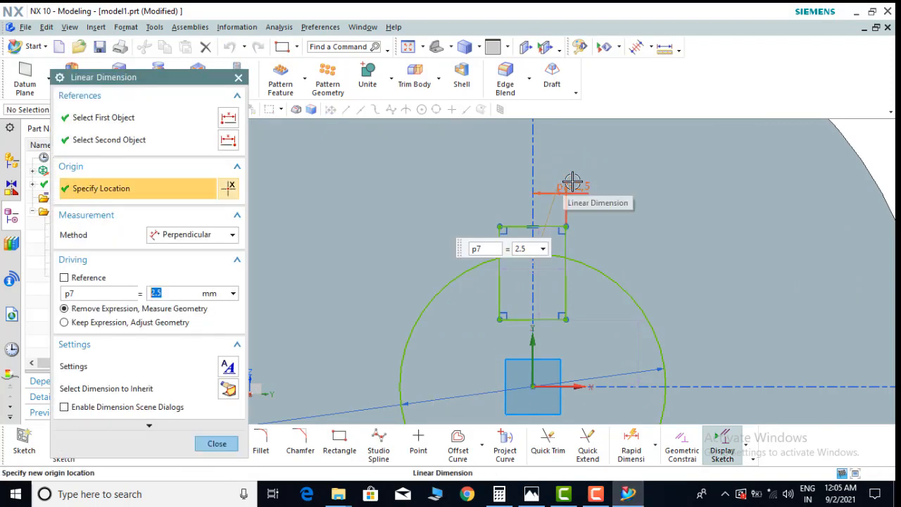
text(3)
key(Return)
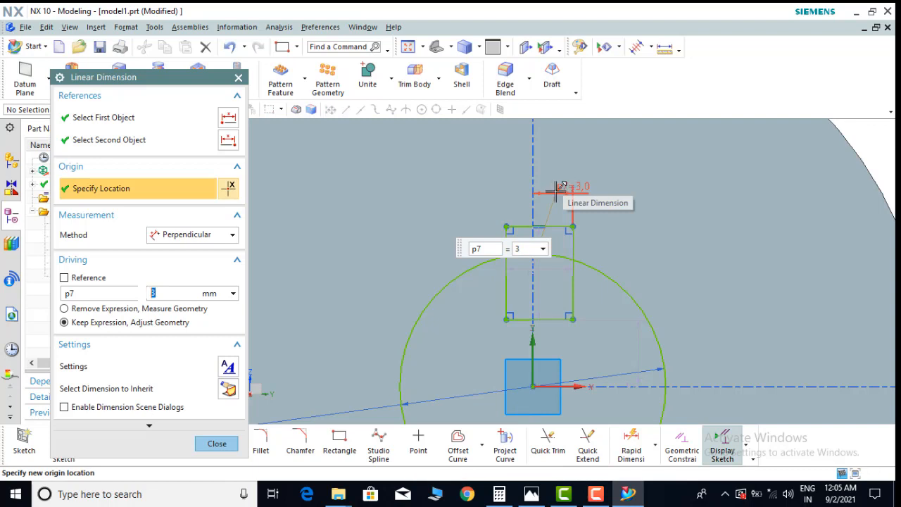
Step: Set the keyway rectangle's width to 6 mm, with its dimension placed above the rectangle
scroll(561, 204, up, 2)
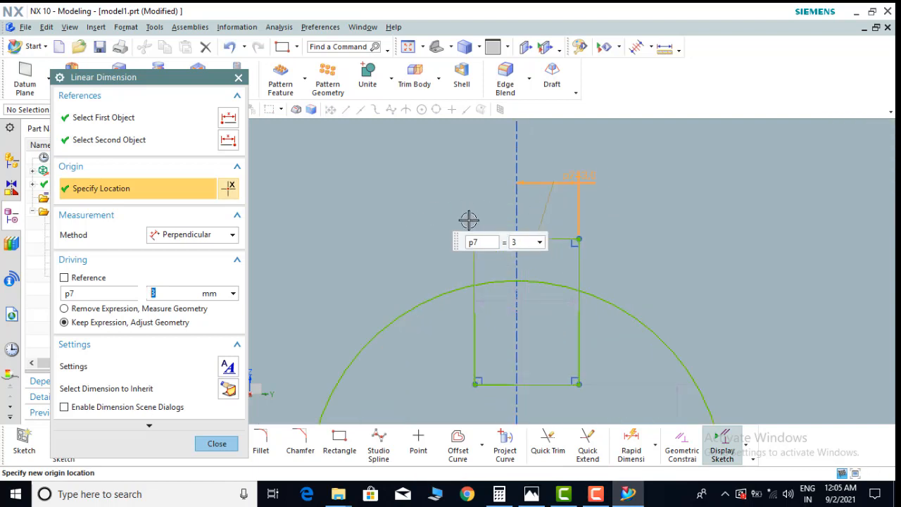
click(486, 296)
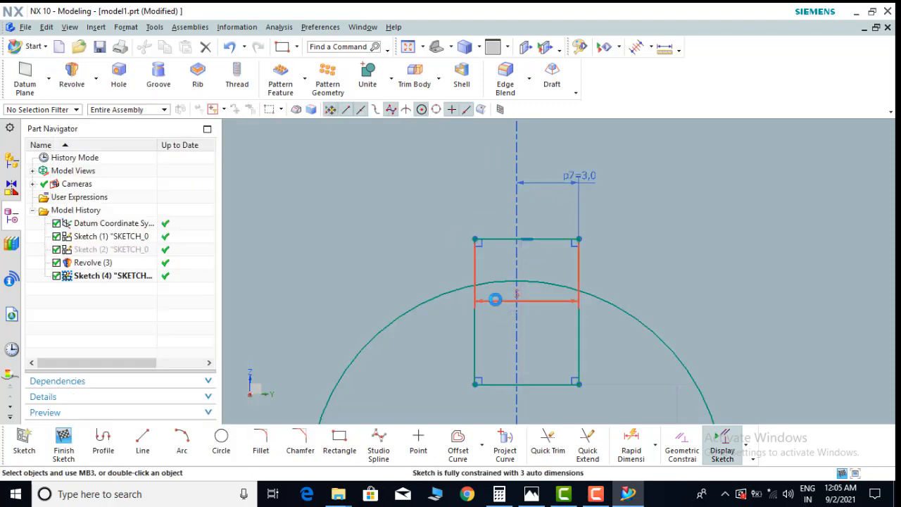
click(497, 295)
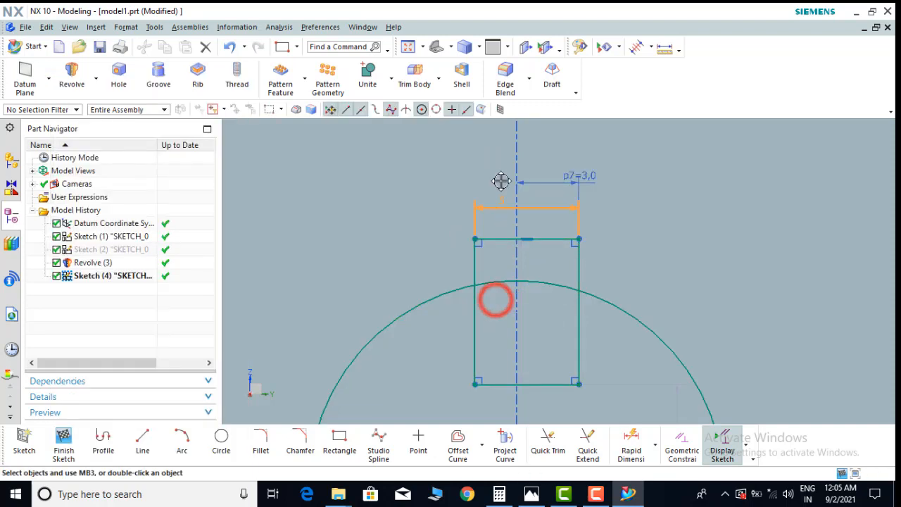
click(495, 128)
text(6)
scroll(563, 218, down, 2)
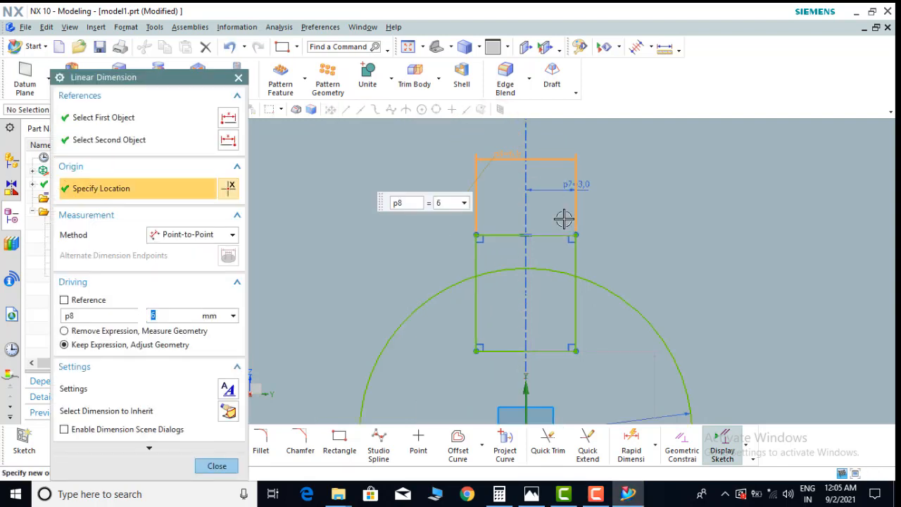
click(211, 464)
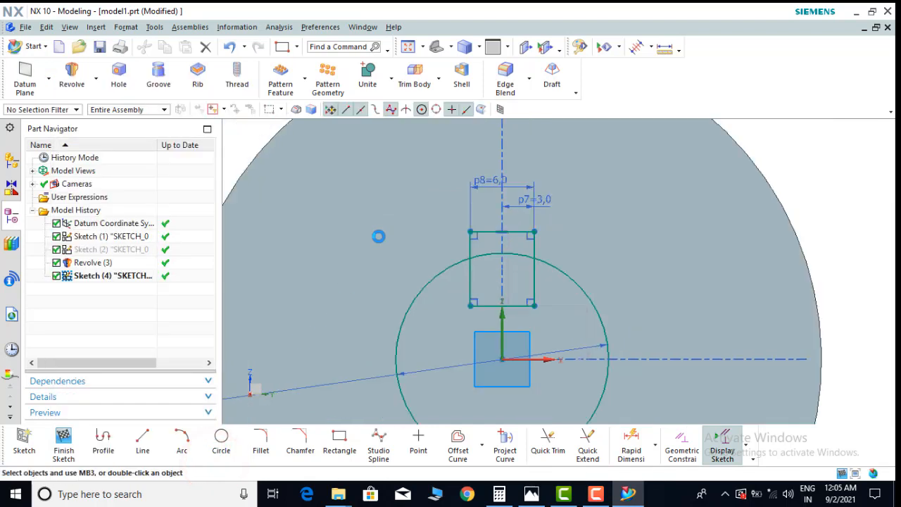
Step: Dimension the keyway's top edge from the sketch's horizontal axis as 13 mm
key(d)
scroll(535, 362, up, 2)
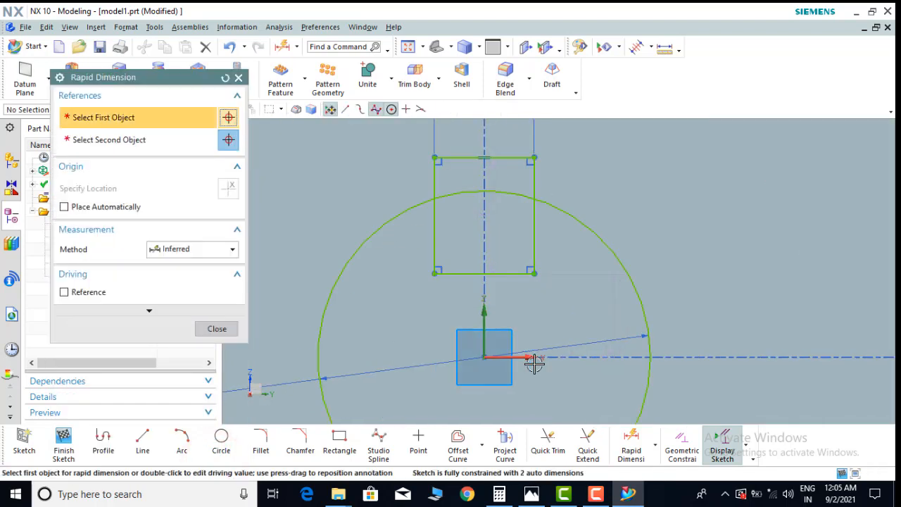
click(521, 357)
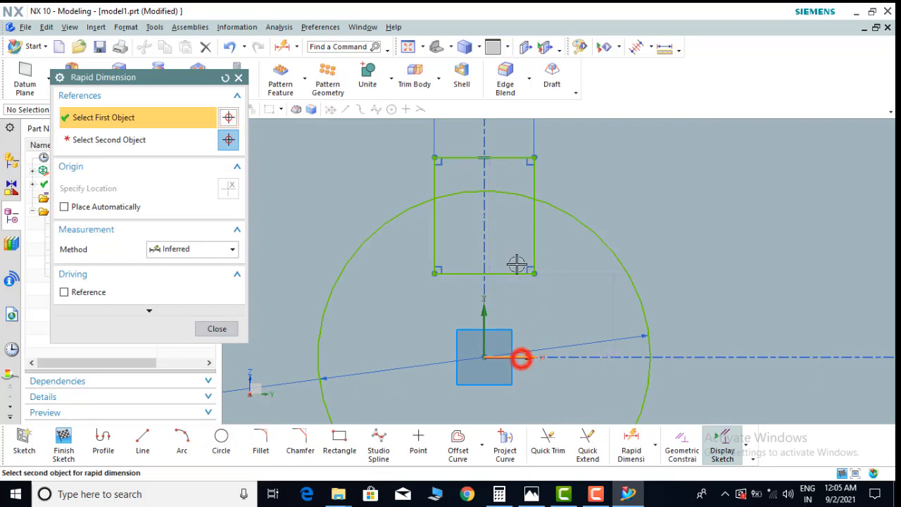
click(510, 158)
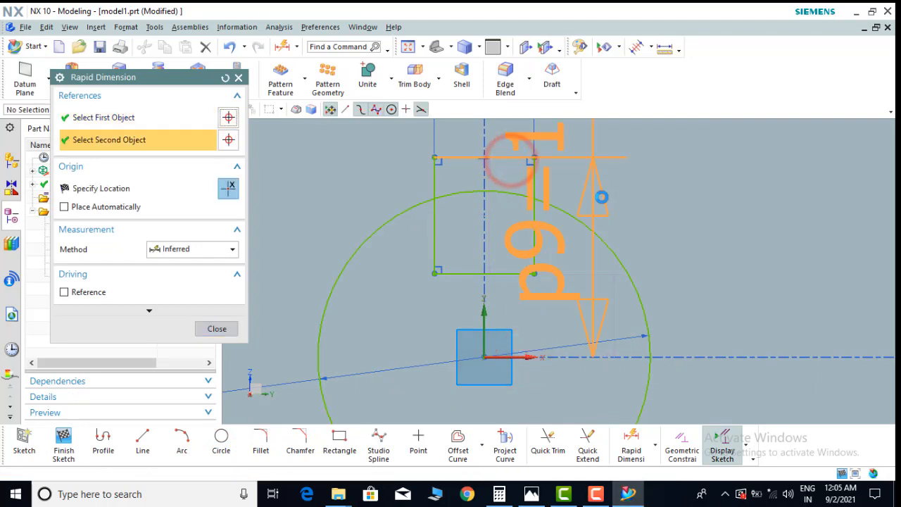
scroll(714, 236, down, 2)
scroll(720, 234, down, 1)
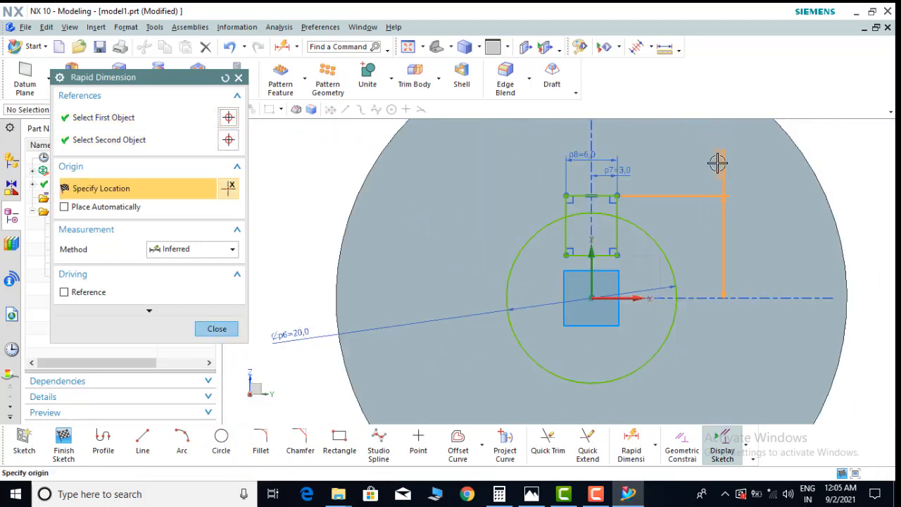
click(717, 162)
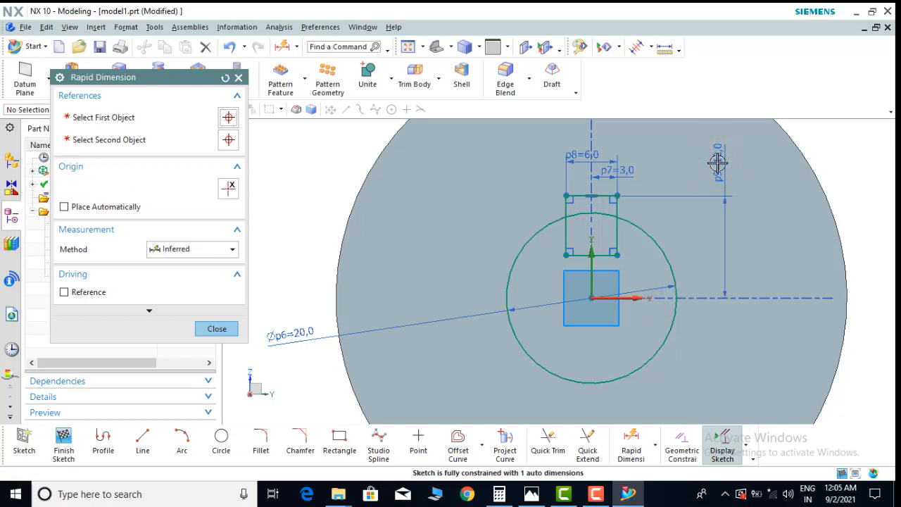
double_click(717, 162)
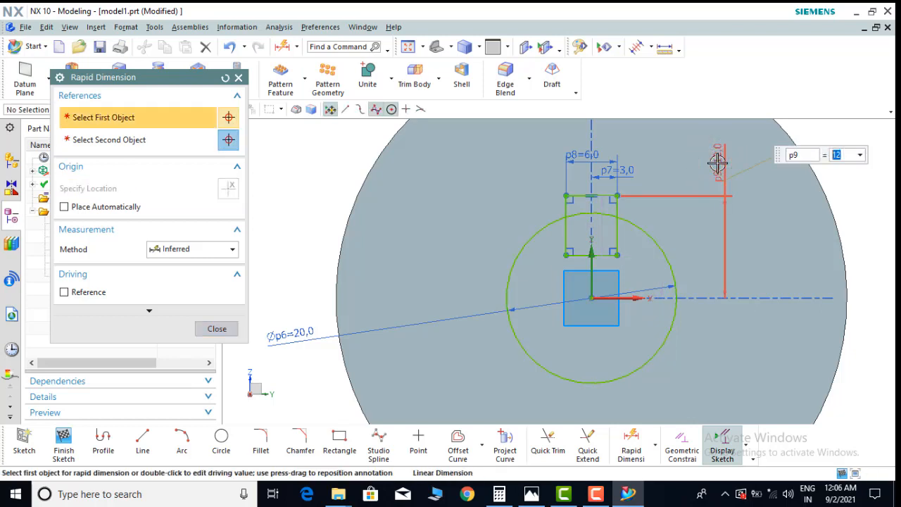
text(13)
key(Return)
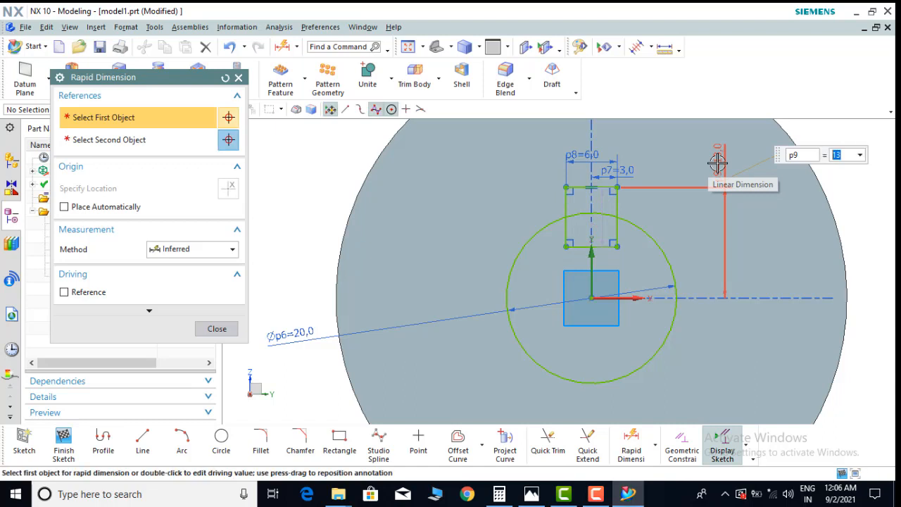
click(217, 329)
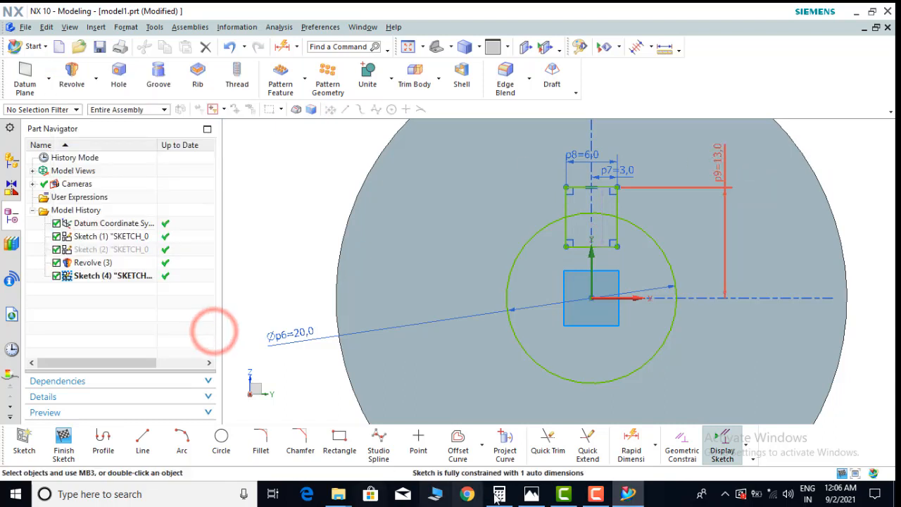
Step: Check the pulley drawing, then trim the rectangle lines inside the bore circle and the arc across the keyway into one closed outline
click(529, 493)
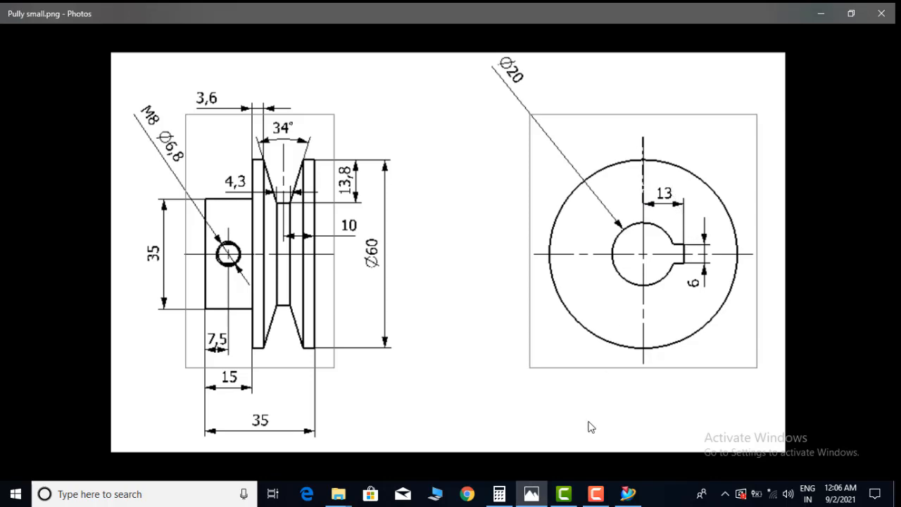
click(625, 493)
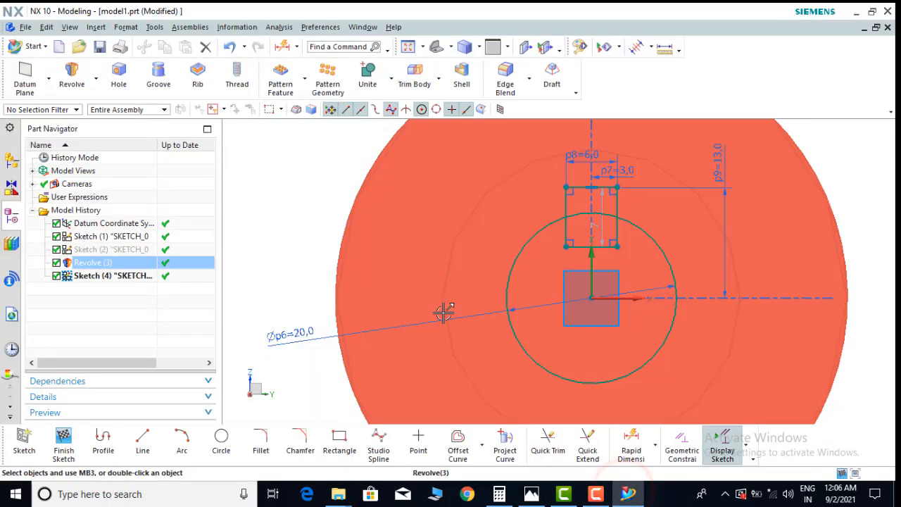
key(t)
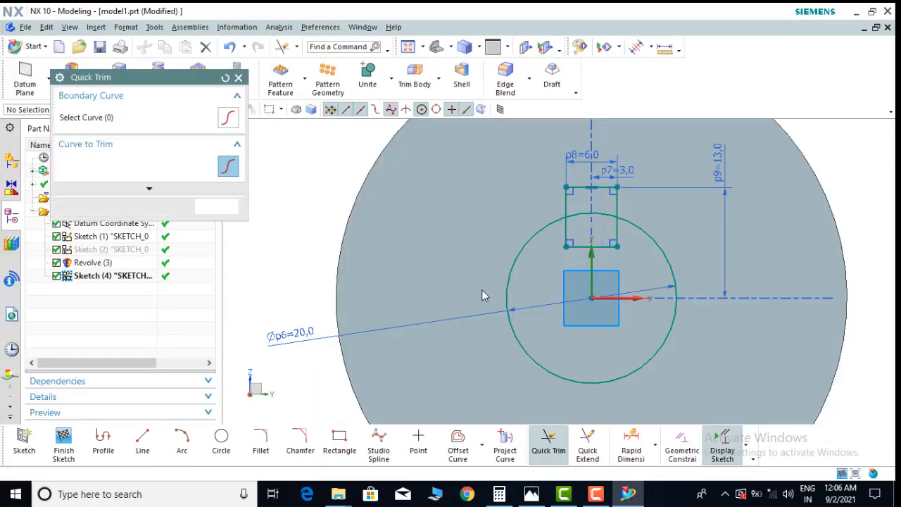
scroll(618, 233, up, 3)
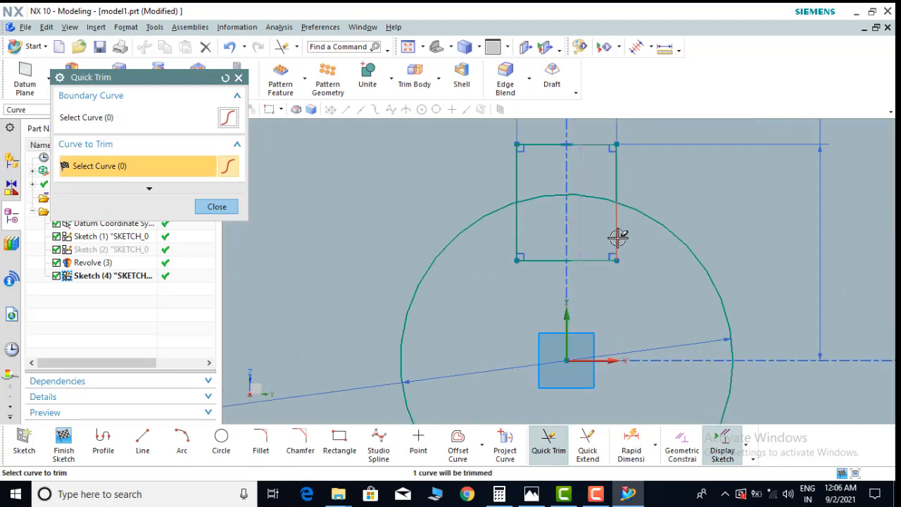
click(617, 234)
click(599, 261)
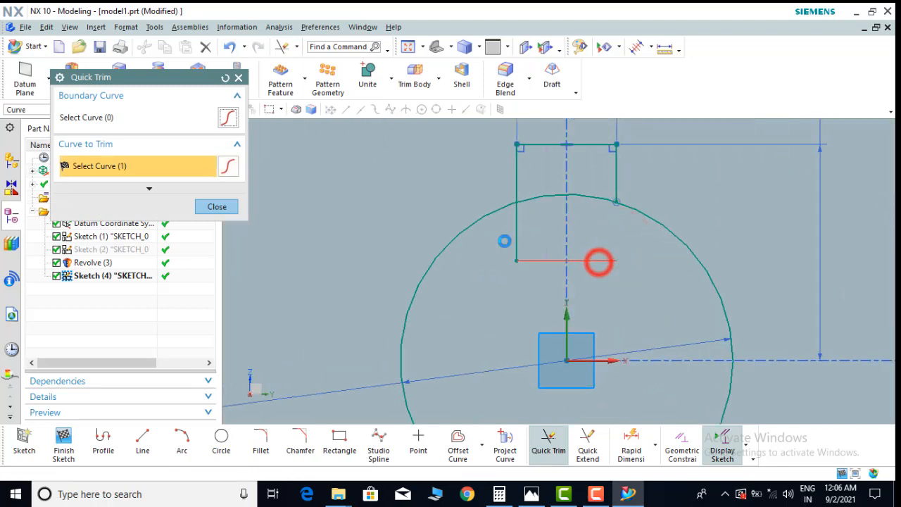
click(516, 223)
click(539, 196)
scroll(543, 206, down, 2)
scroll(543, 206, down, 3)
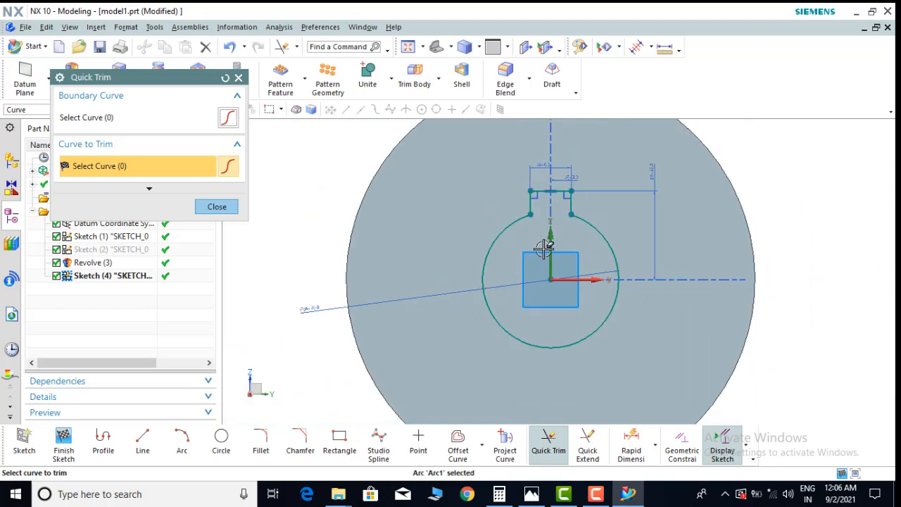
middle_drag(333, 227, 351, 235)
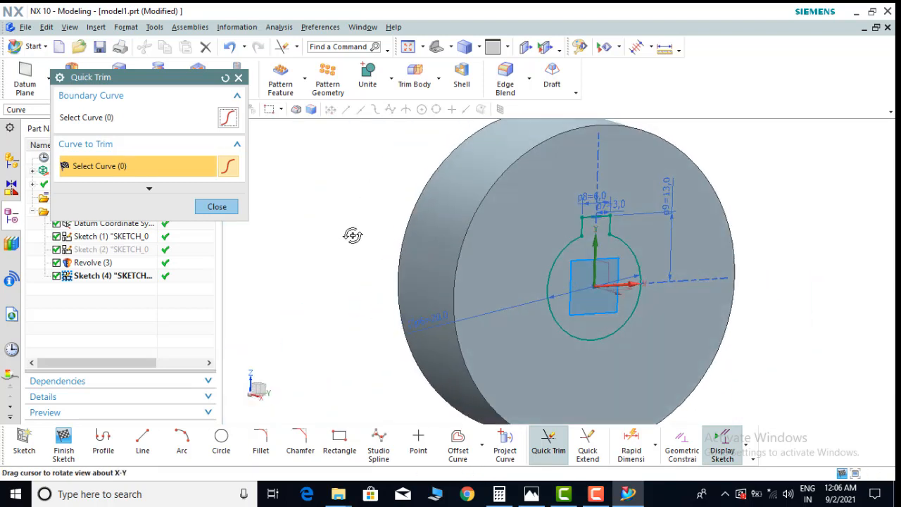
click(233, 210)
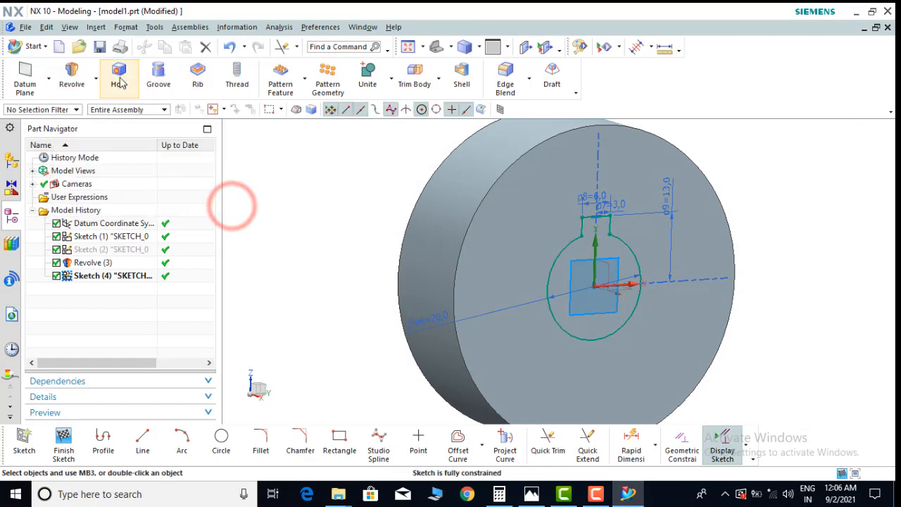
Step: Extrude the keyed bore profile 77 mm through the pulley towards the hub, subtracting it from the body
click(97, 84)
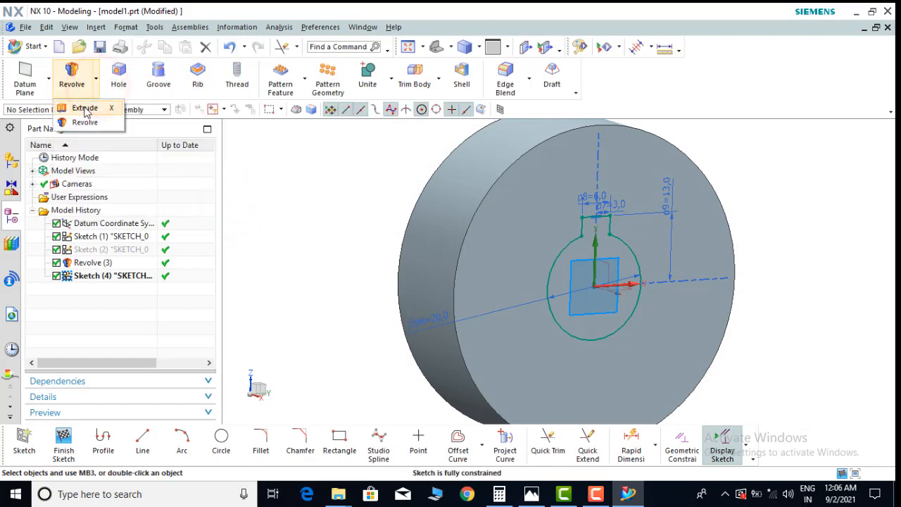
click(82, 108)
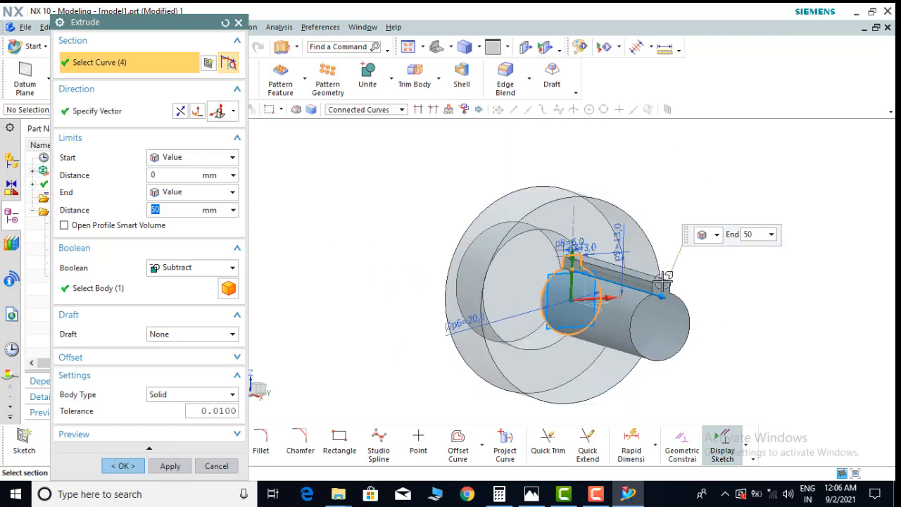
drag(672, 299, 429, 250)
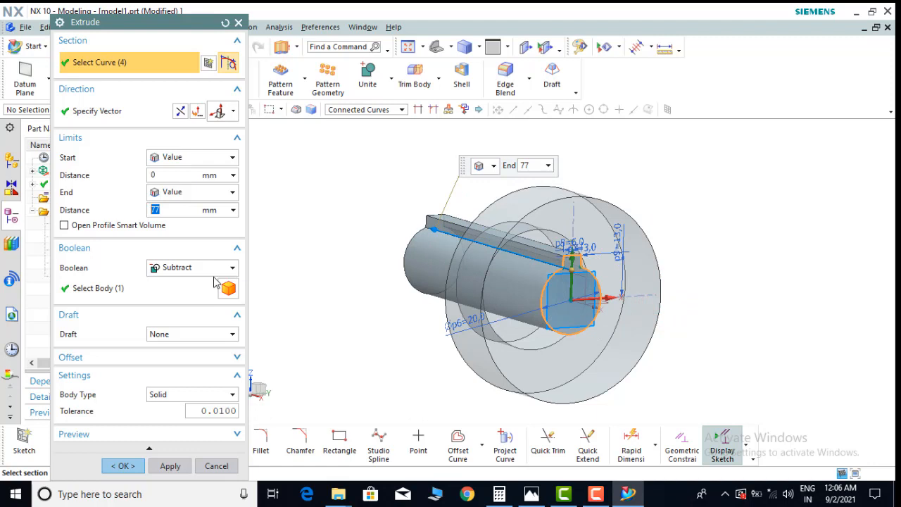
click(131, 469)
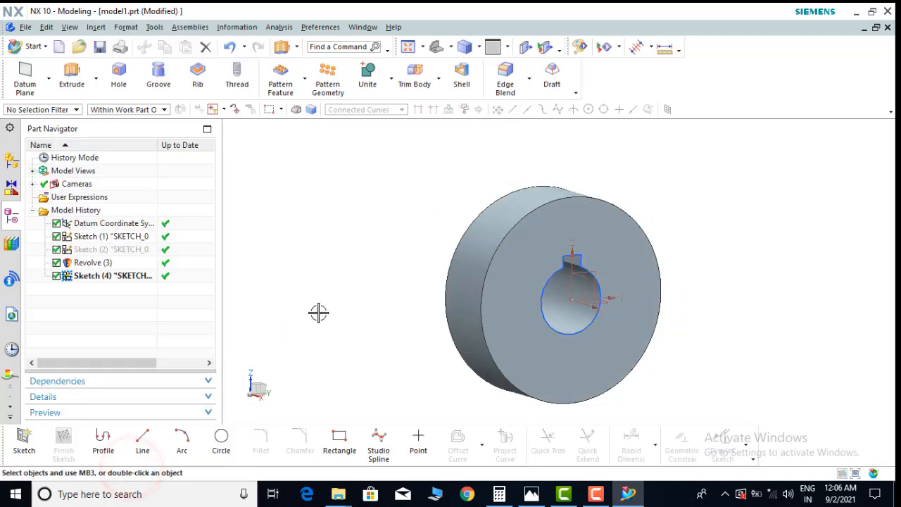
Step: Hide the bore and keyway sketch on the rim's end face
middle_drag(370, 302, 336, 282)
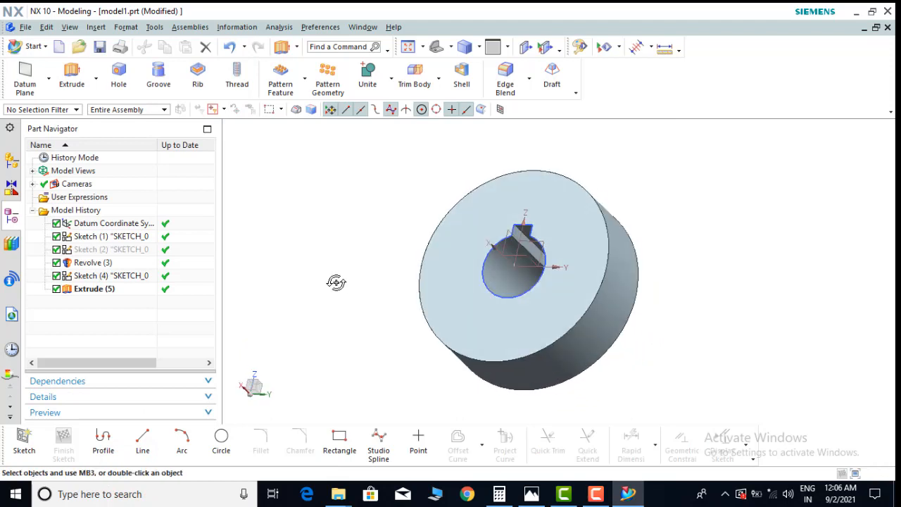
right_click(483, 277)
click(509, 34)
Step: Check the pulley drawing for the threaded hole's size and position on the hub
mouse_move(328, 241)
middle_down()
mouse_move(427, 254)
mouse_move(441, 232)
mouse_move(396, 253)
mouse_move(404, 262)
mouse_move(377, 253)
middle_up()
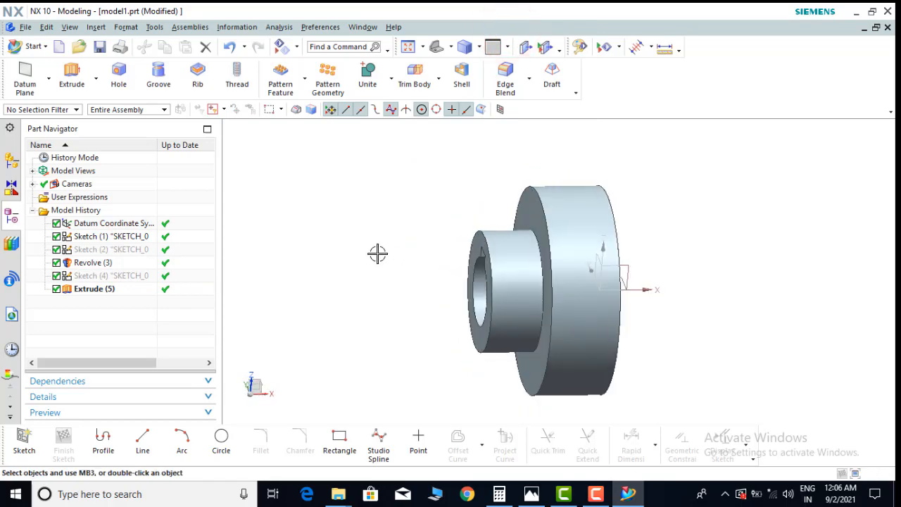
click(531, 495)
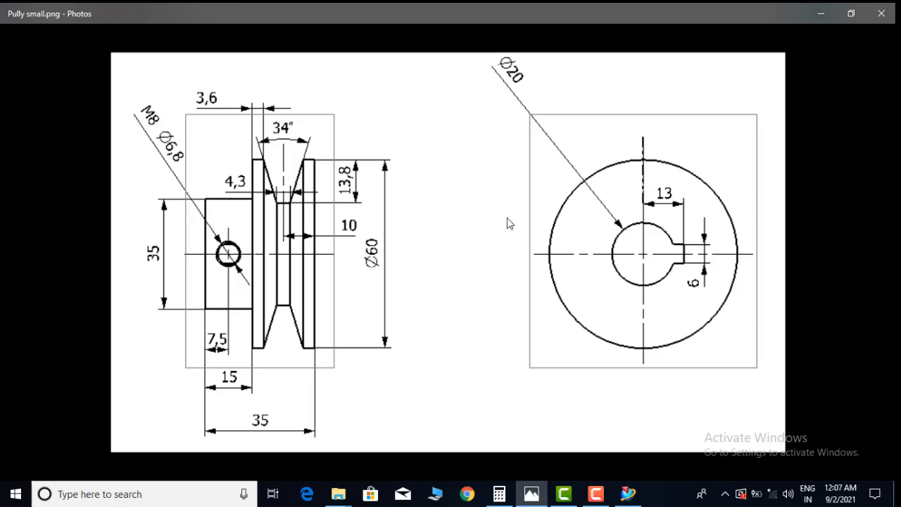
key(alt+Tab)
Step: Define a tangent datum plane on the hub's cylindrical face, using the Angle to Plane subtype with the XY plane as reference
middle_drag(392, 235, 382, 268)
middle_drag(368, 304, 415, 273)
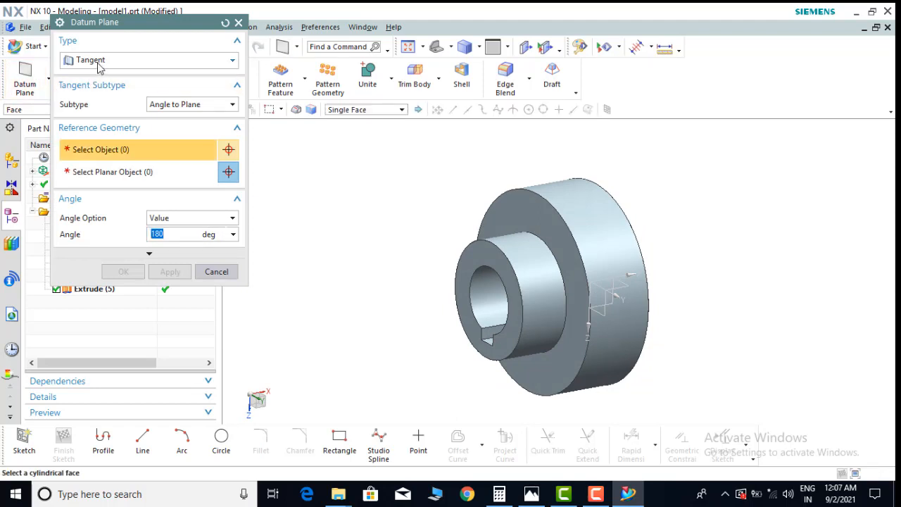
click(161, 104)
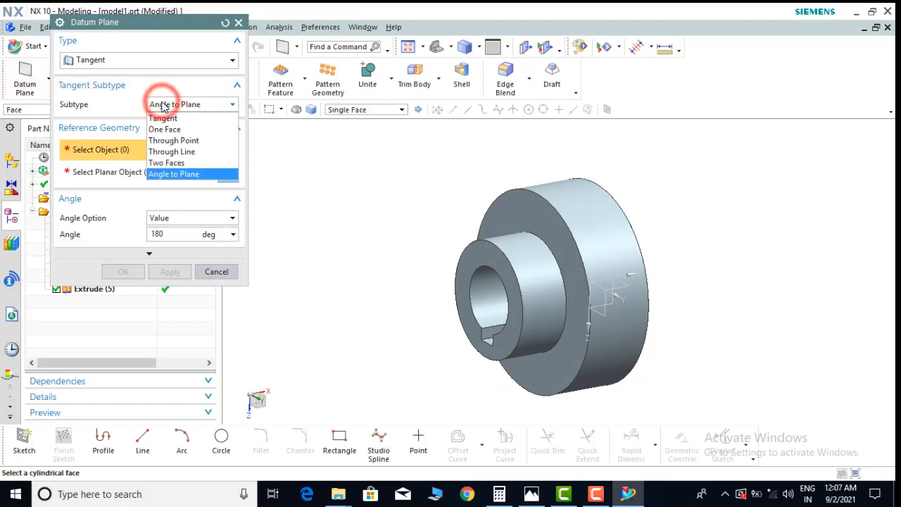
click(187, 181)
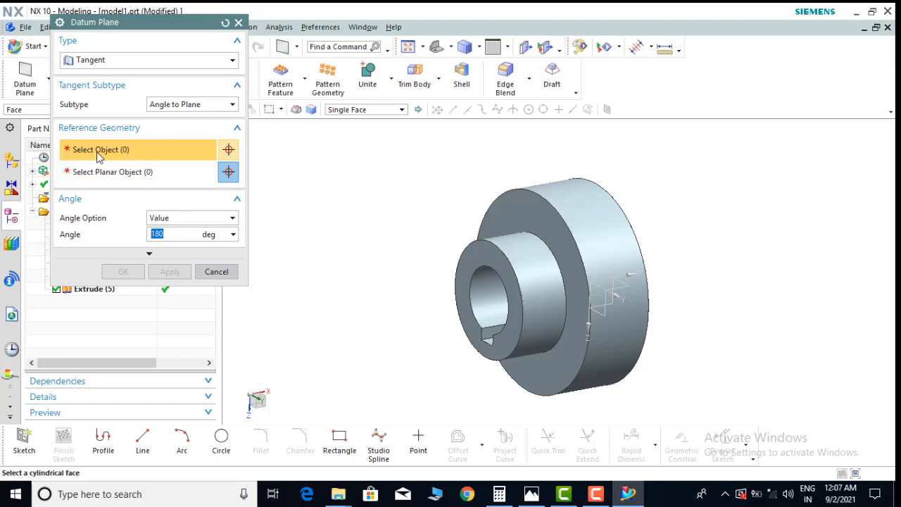
click(522, 256)
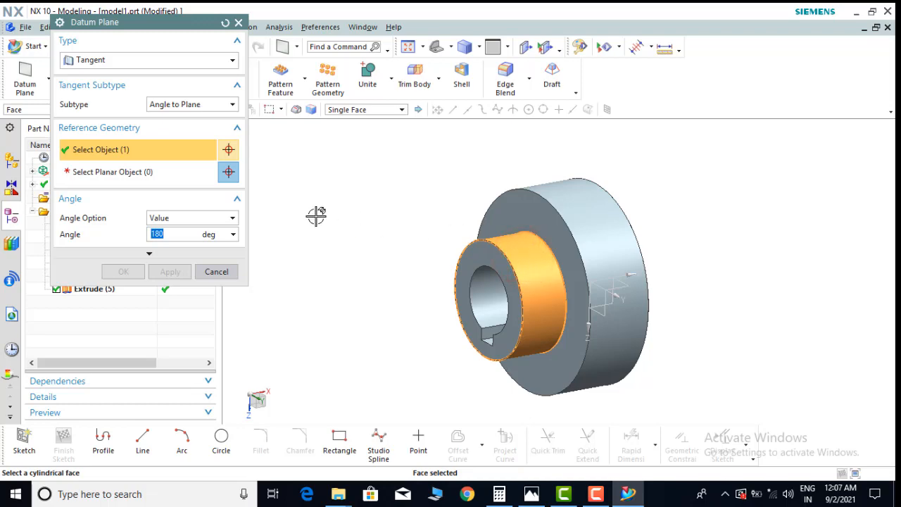
click(102, 177)
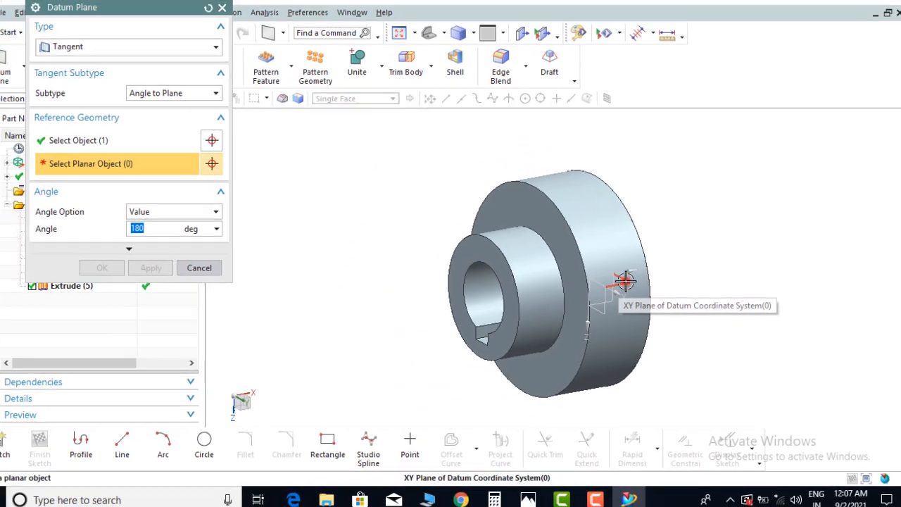
click(552, 248)
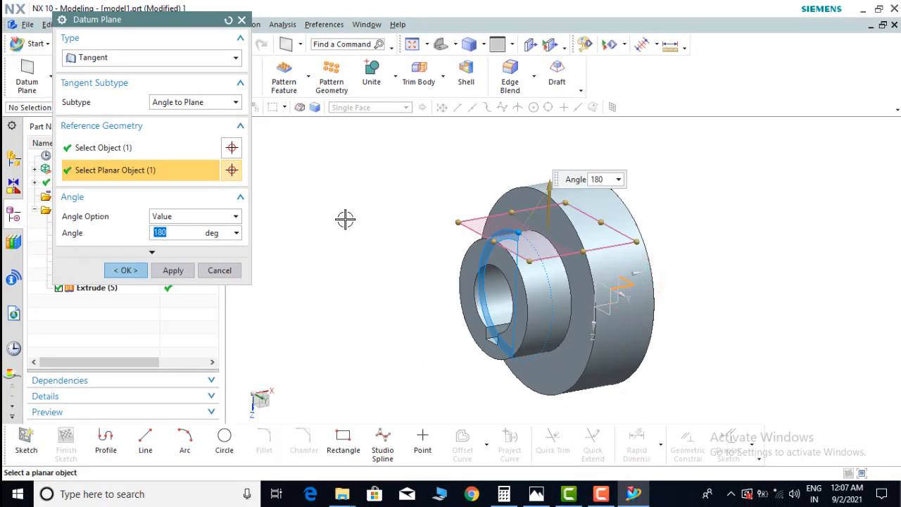
Step: Try the tangent datum plane at angles of 90 and 0 degrees
middle_drag(376, 276, 392, 268)
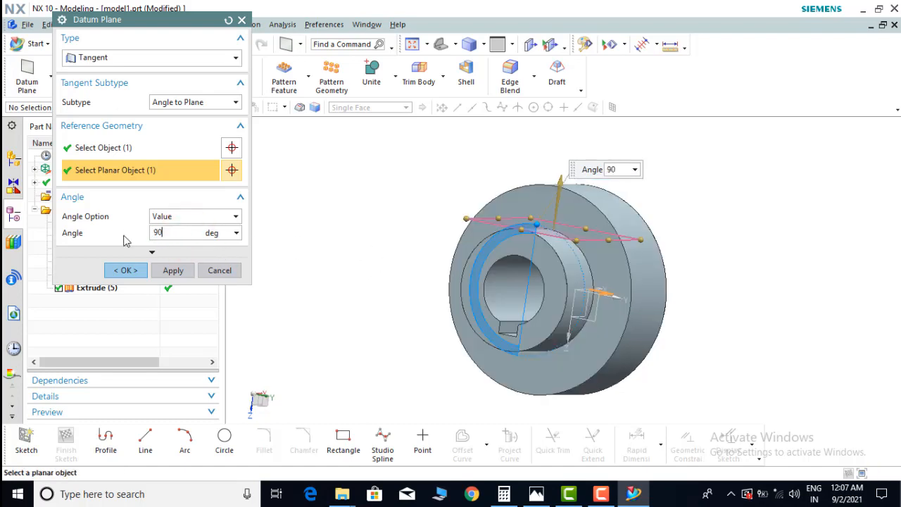
key(Return)
double_click(161, 232)
text(0)
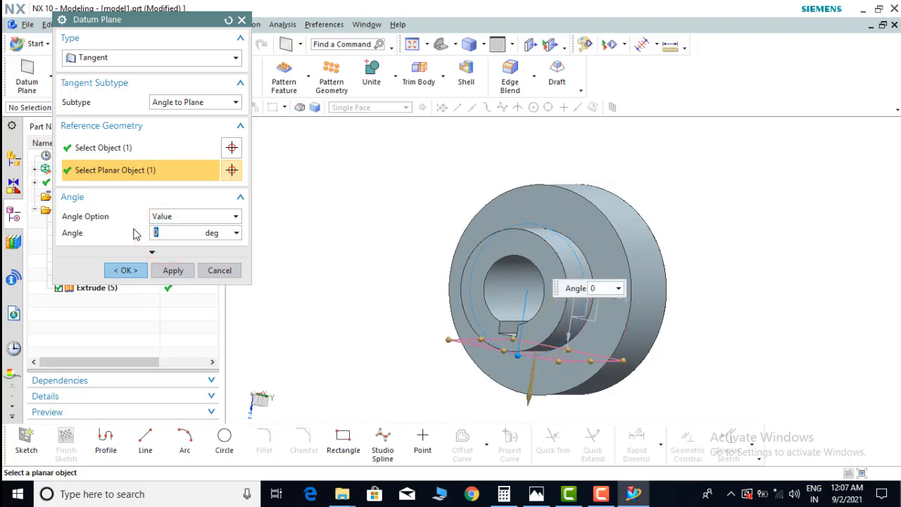
middle_drag(354, 275, 372, 277)
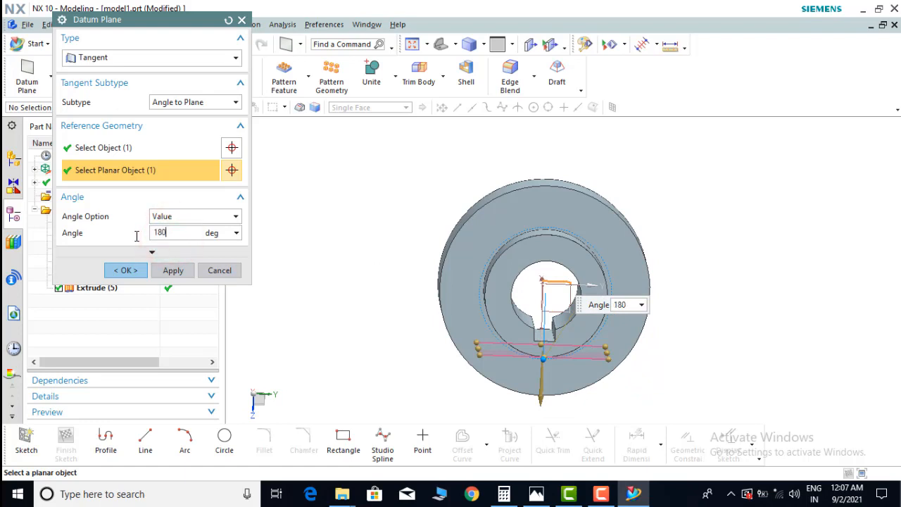
Step: Set the tangent datum plane's angle to 180 degrees and create the plane on the hub opposite the keyway
text(180)
key(Return)
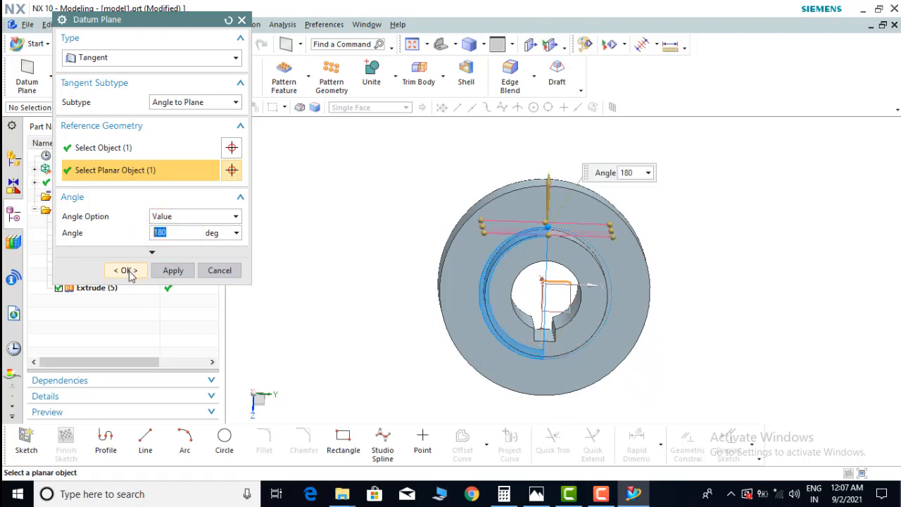
click(124, 270)
middle_drag(354, 241, 314, 257)
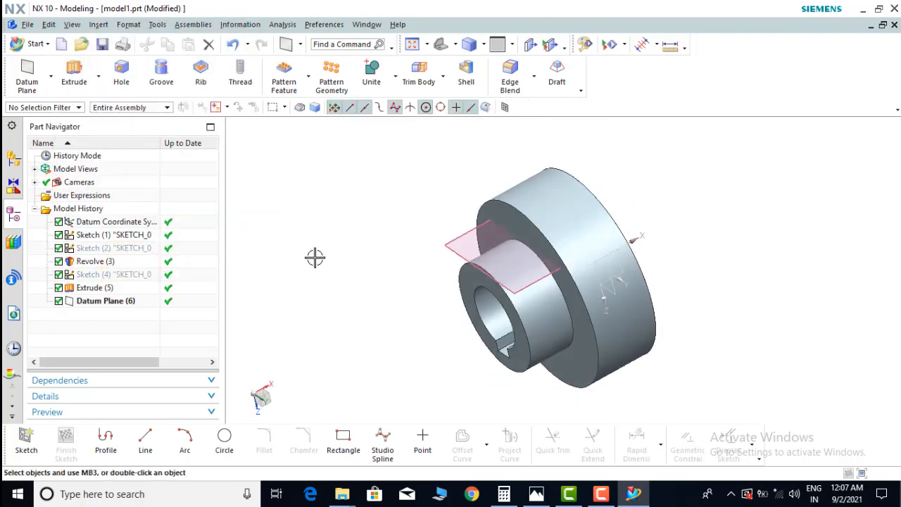
Step: Start a threaded hole of size M8 x 1.25 and open its position sketch on the hub's datum plane
click(27, 440)
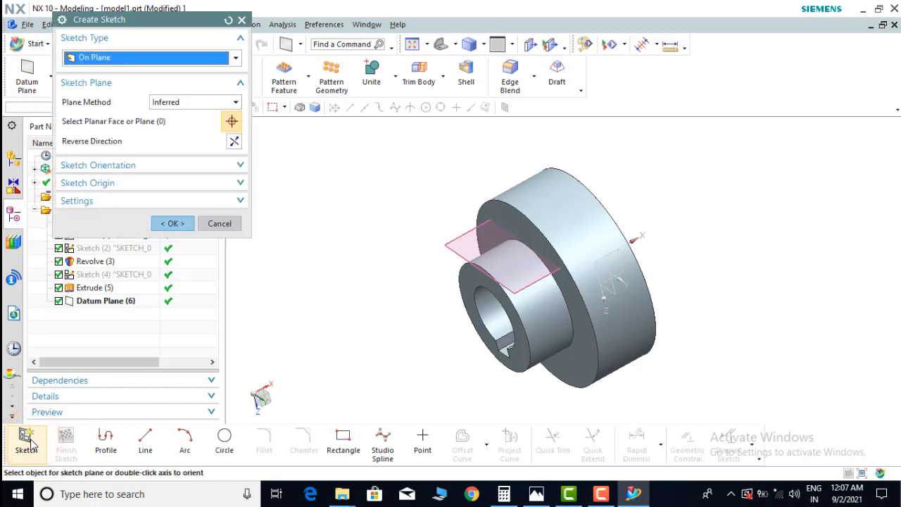
key(Escape)
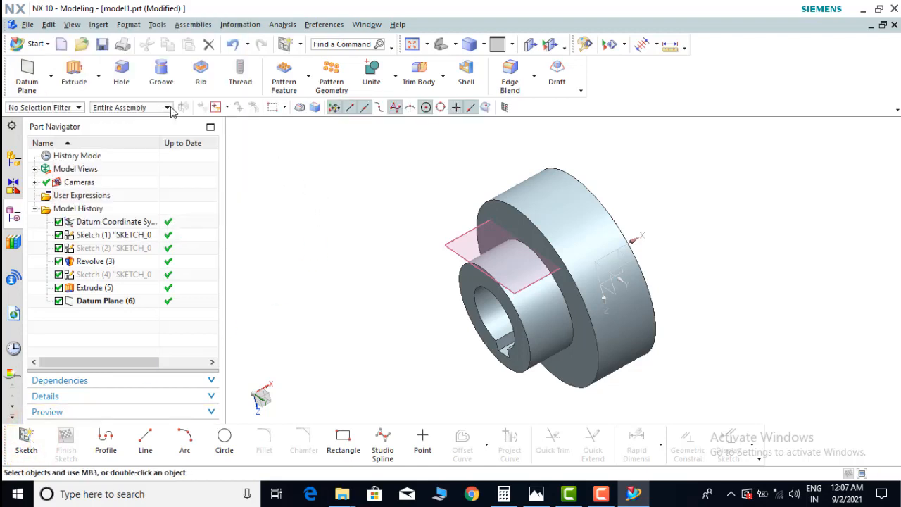
click(124, 83)
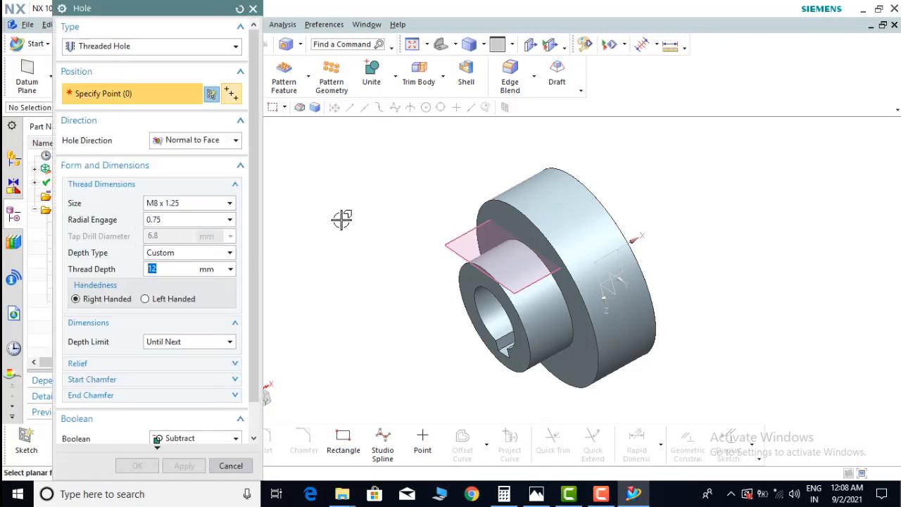
click(213, 97)
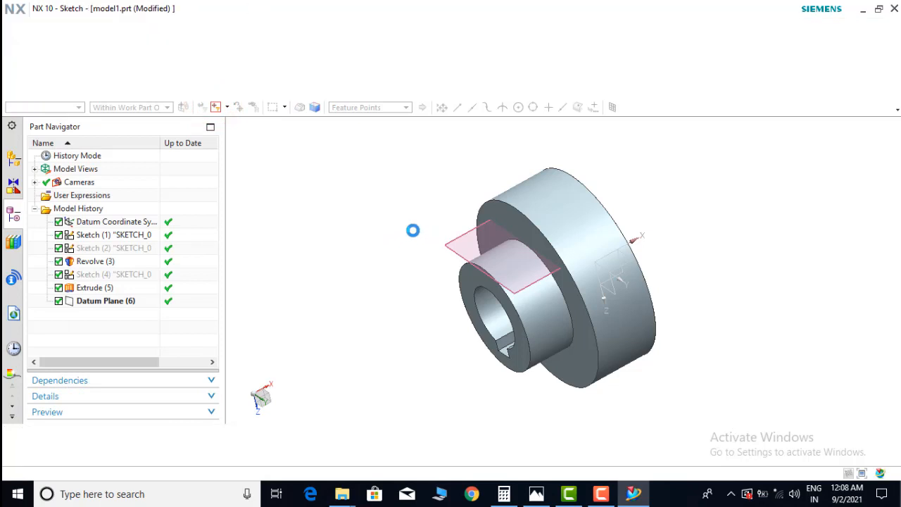
click(444, 261)
click(176, 212)
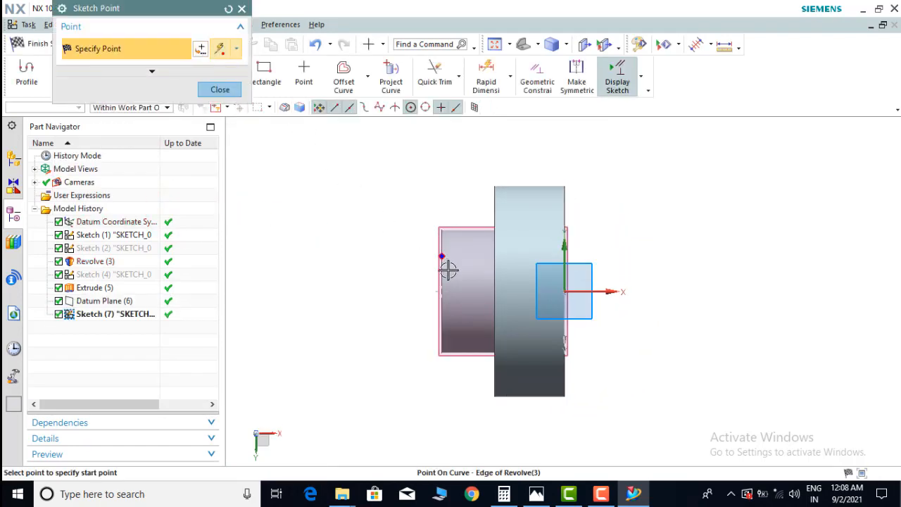
Step: Place a sketch point midway along the hub and set its offset from the horizontal axis to 0 mm
click(467, 290)
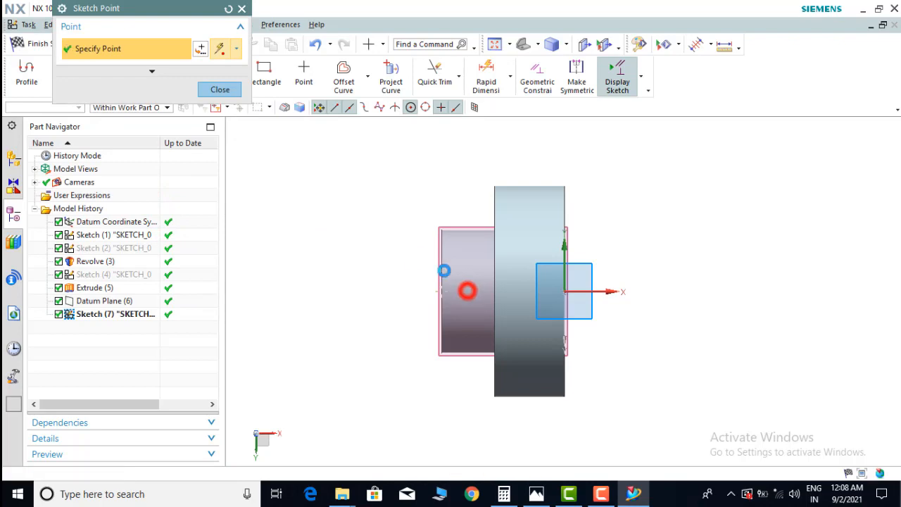
middle_click(389, 244)
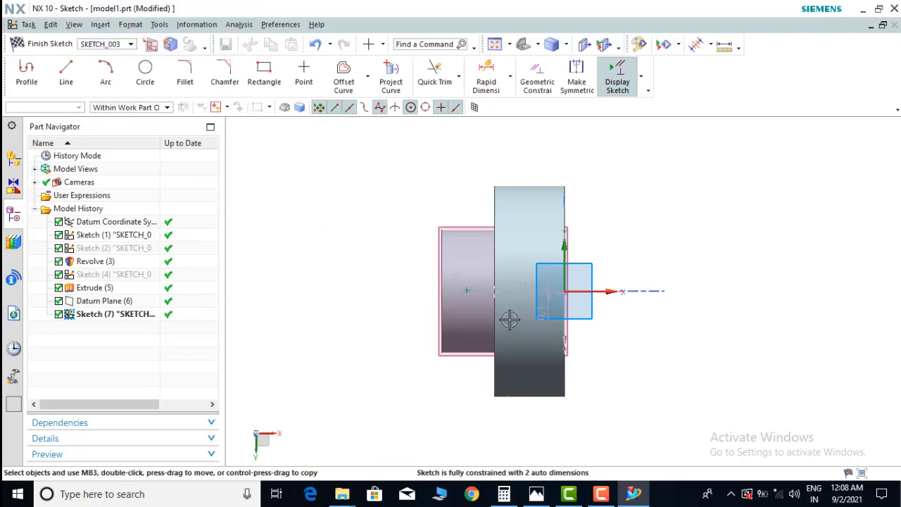
scroll(510, 317, up, 3)
drag(543, 306, 181, 243)
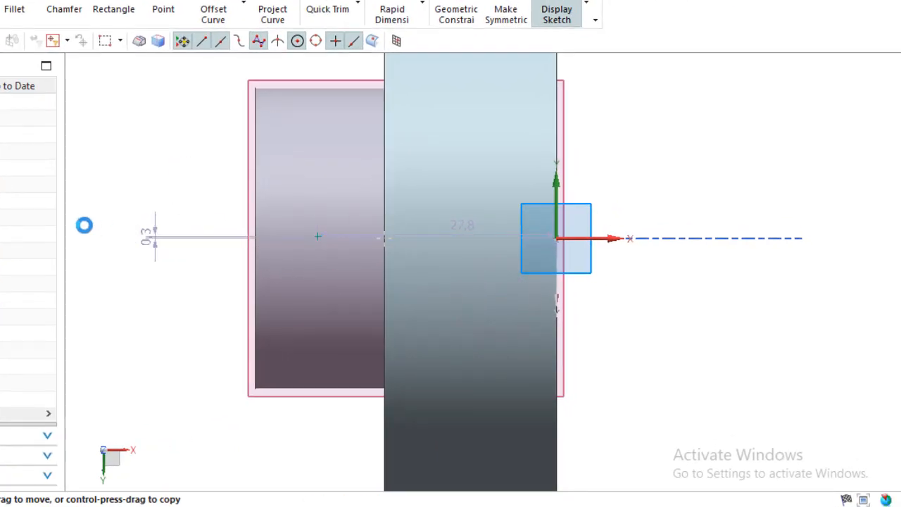
click(137, 228)
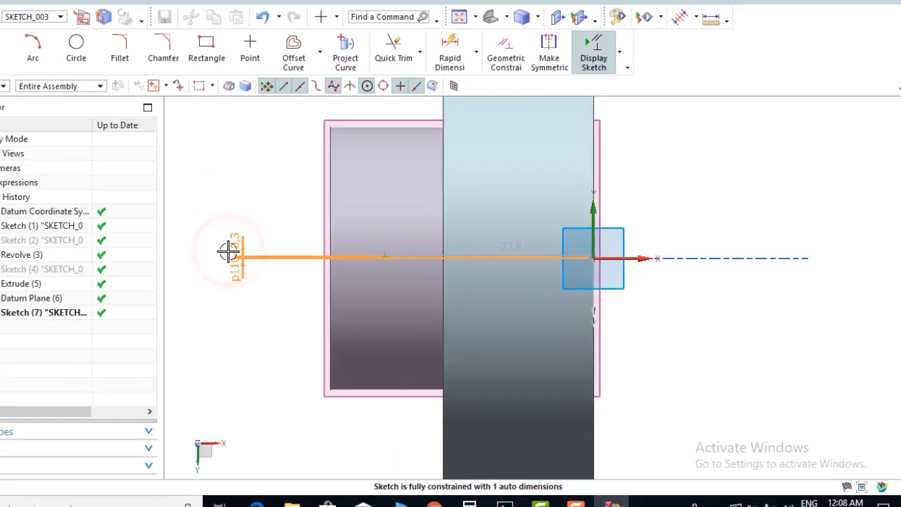
double_click(139, 229)
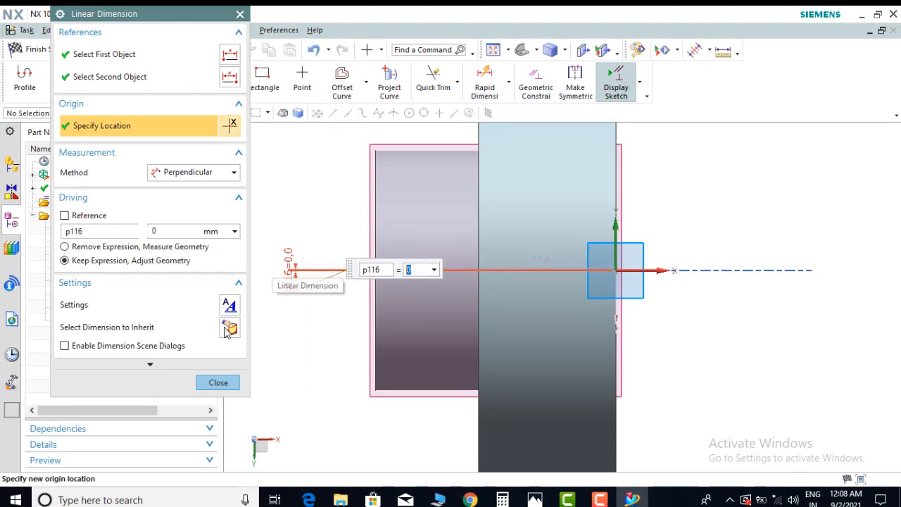
click(219, 387)
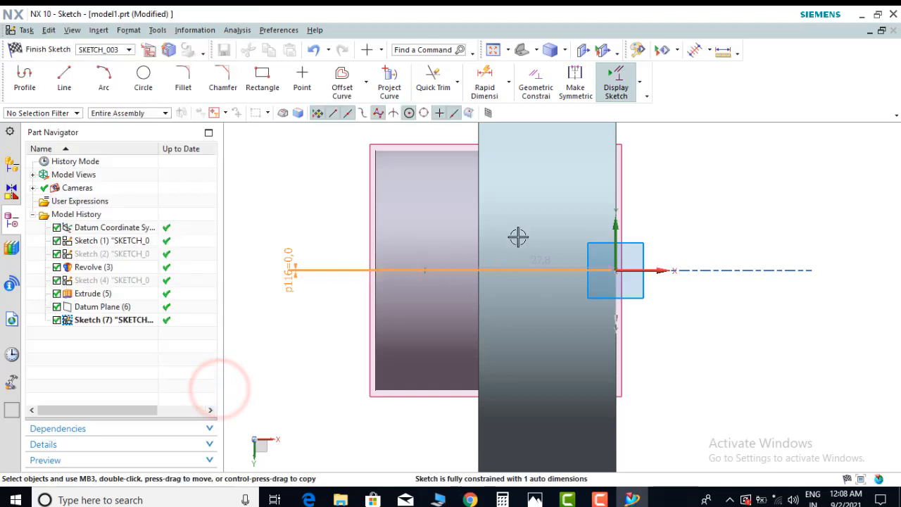
Step: Dimension the hole point from the hub's outer end edge as 7.5 mm, per the pulley drawing
drag(540, 257, 539, 199)
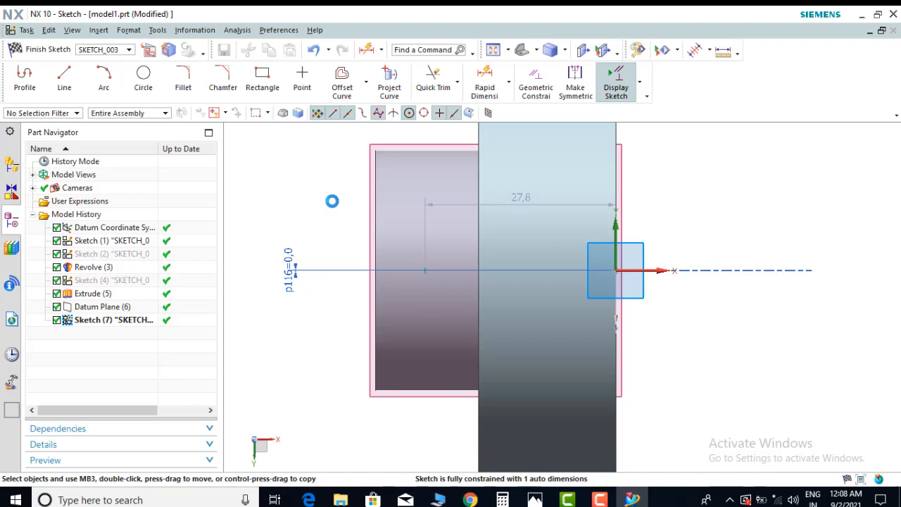
click(375, 235)
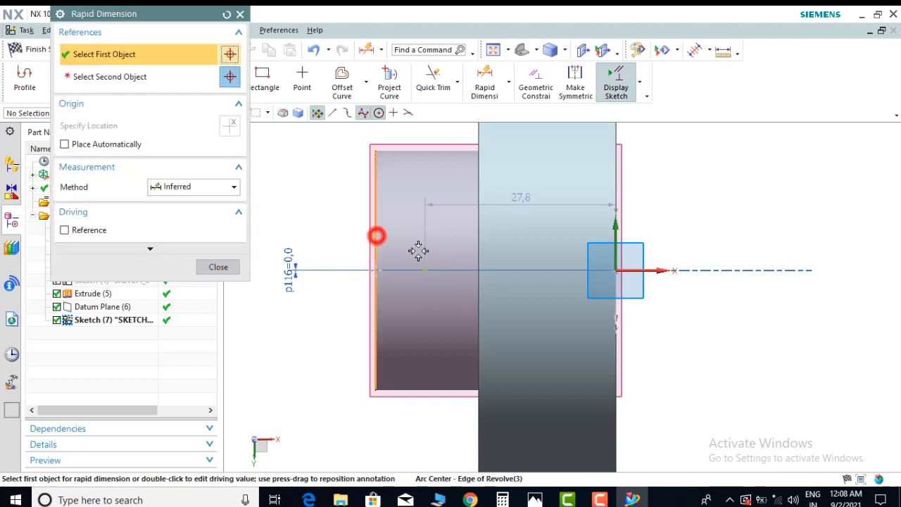
click(425, 267)
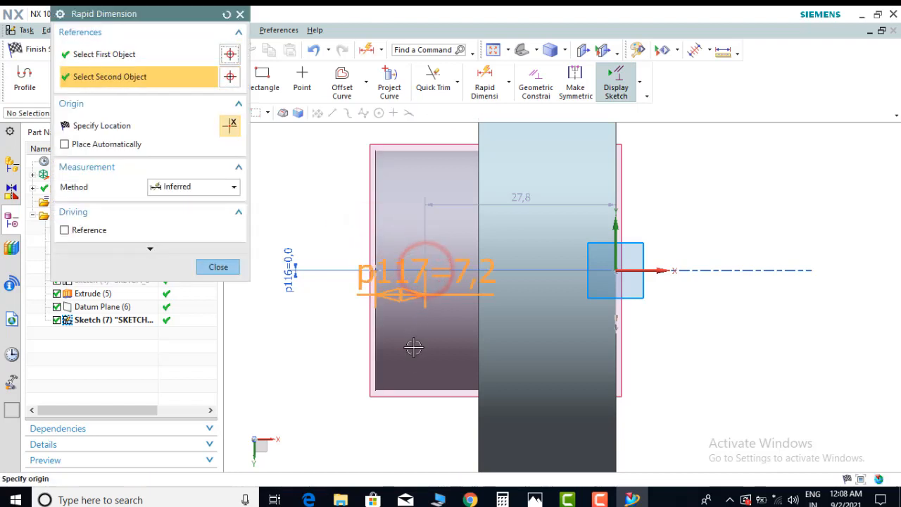
click(404, 424)
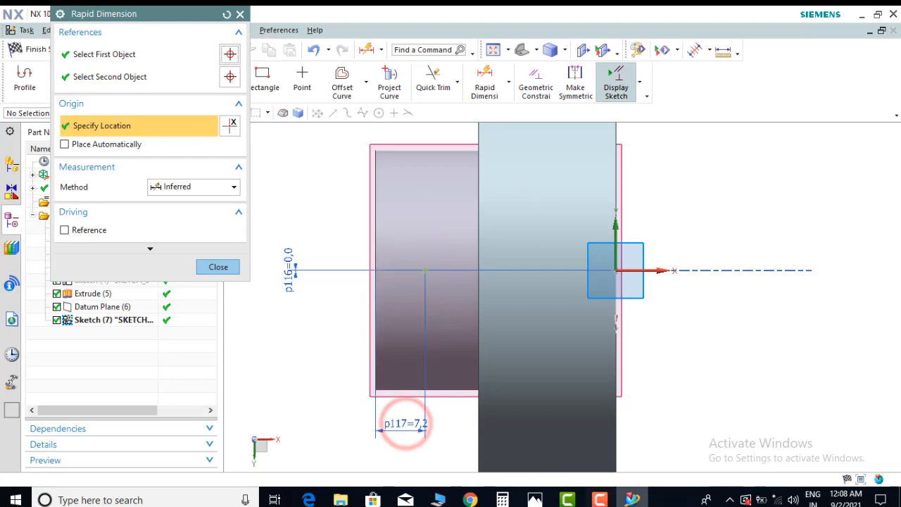
click(535, 499)
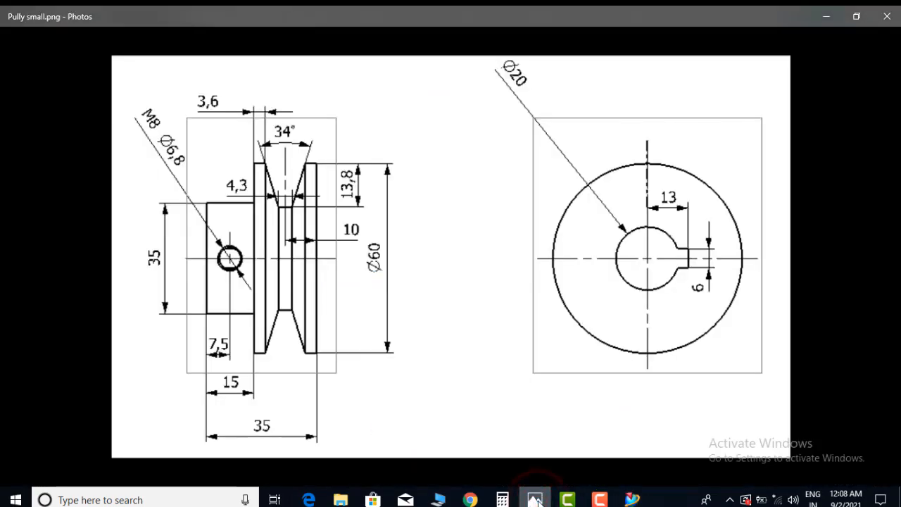
click(535, 499)
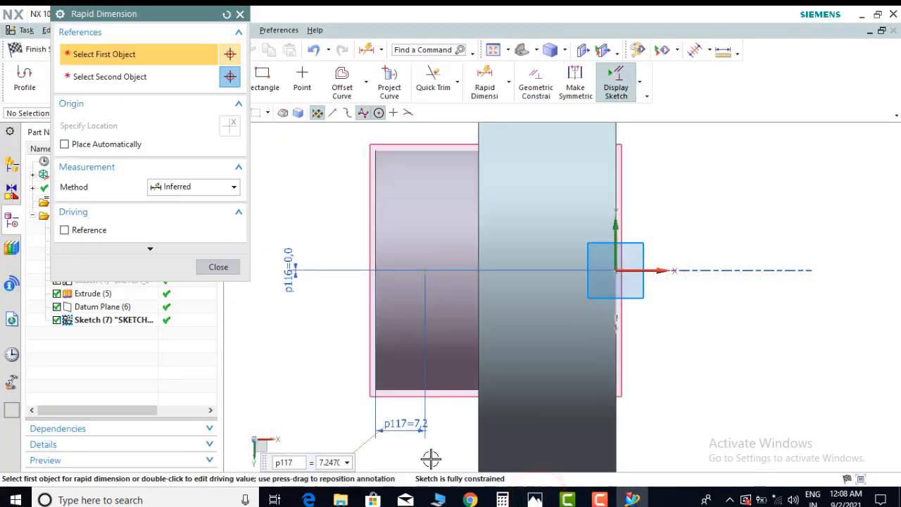
scroll(415, 450, up, 3)
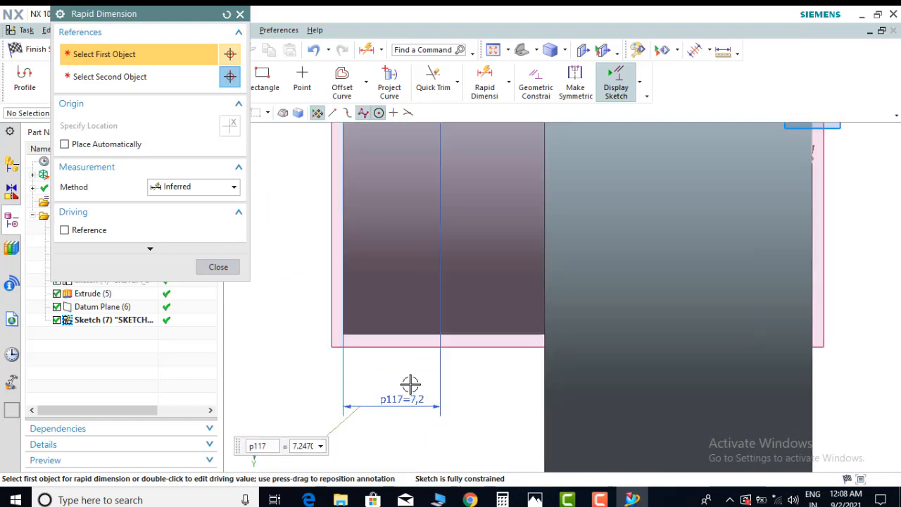
double_click(413, 389)
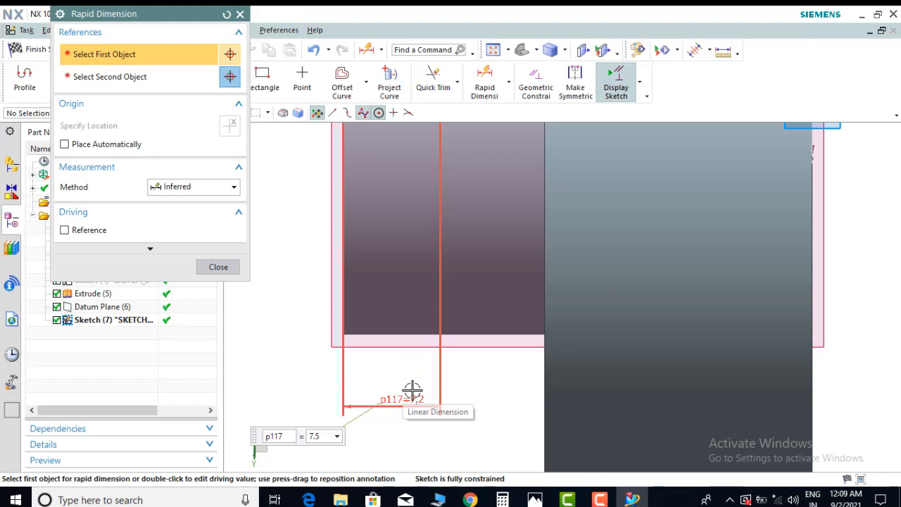
text(7.5)
key(Return)
click(234, 273)
Step: Finish the hole's position sketch and change the hole type from threaded to a general hole with Simple form
scroll(469, 349, down, 3)
mouse_move(353, 359)
middle_down()
mouse_move(342, 330)
mouse_move(400, 428)
middle_up()
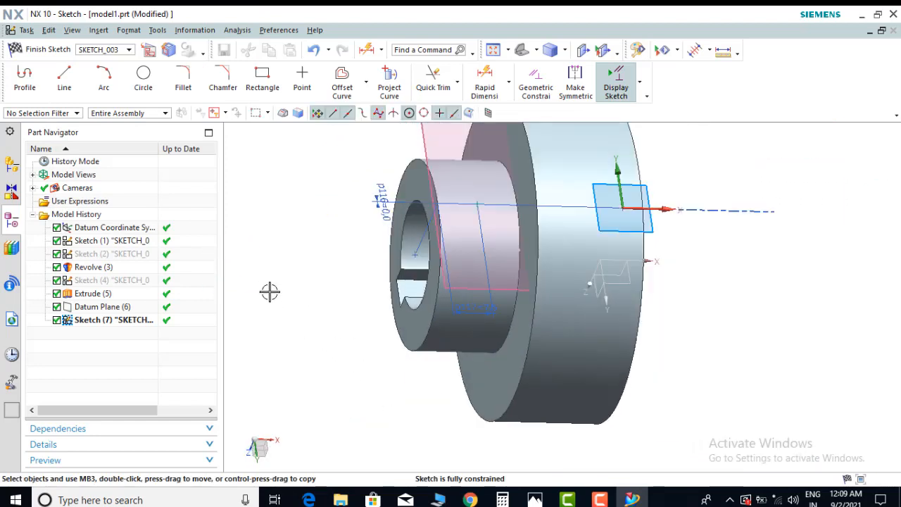
click(48, 49)
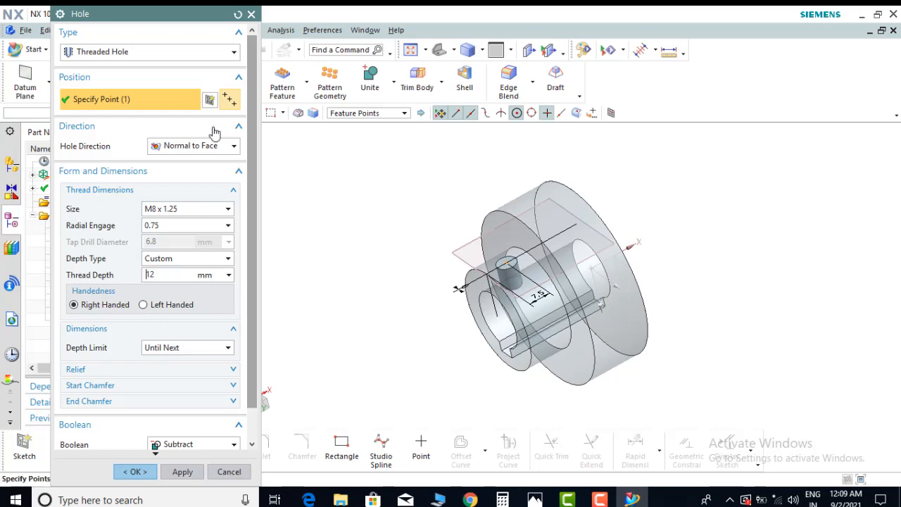
click(235, 52)
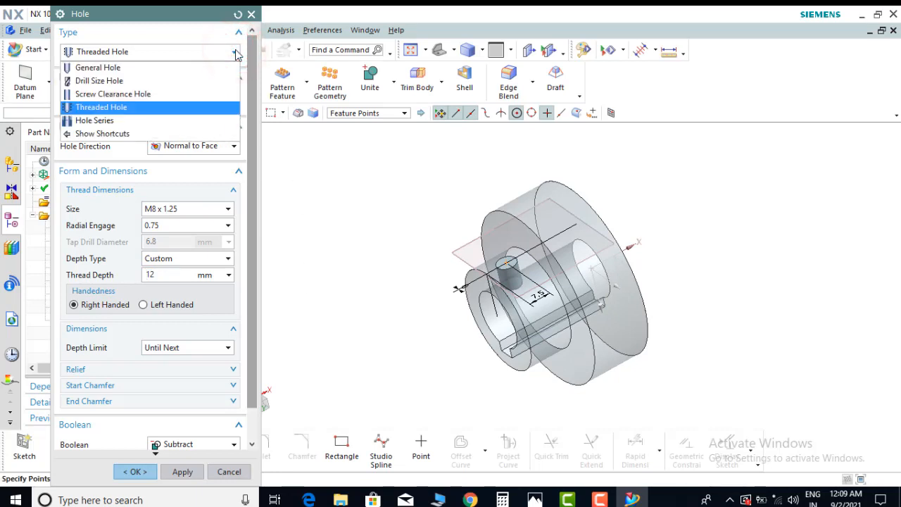
click(98, 67)
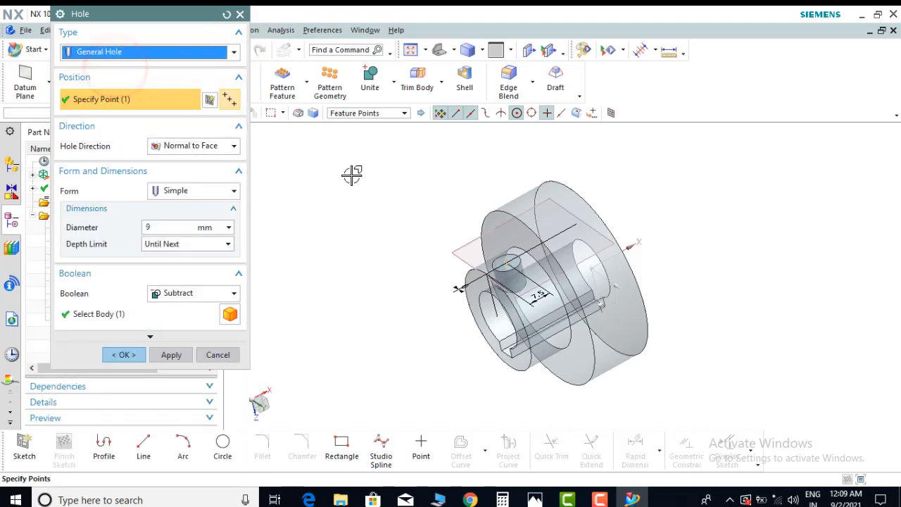
click(184, 193)
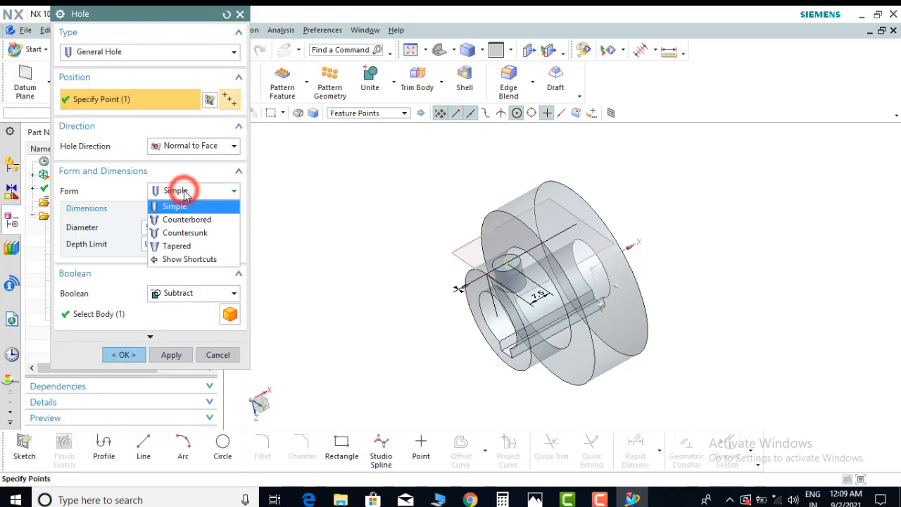
click(183, 191)
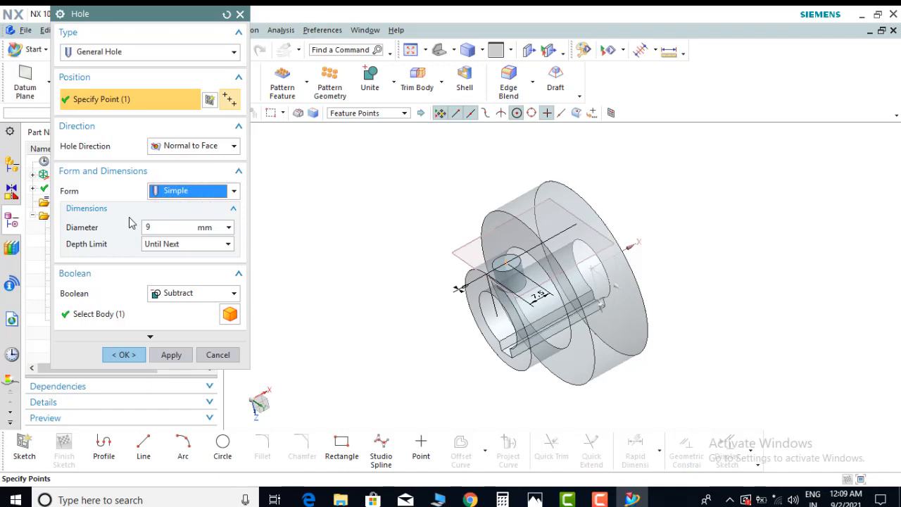
Step: Set the hole diameter to 6.8 mm and subtract it from the hub with the Until Next depth limit
double_click(158, 226)
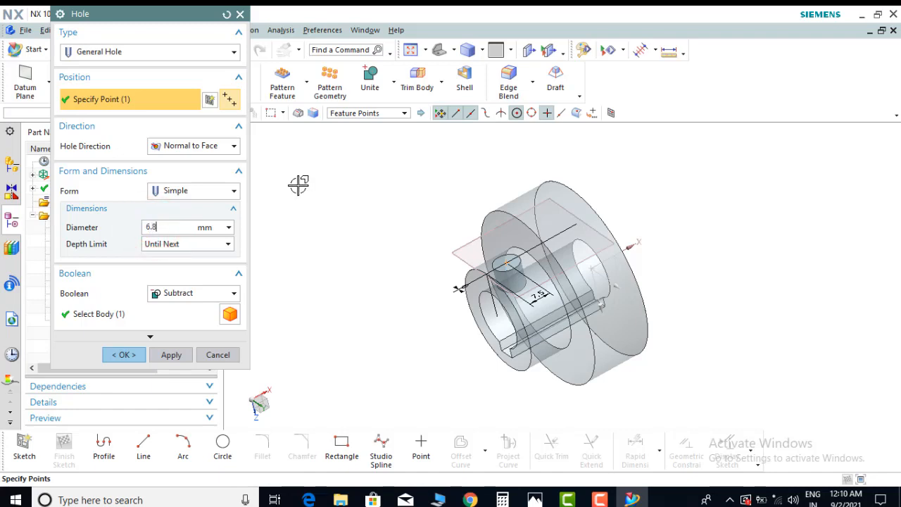
middle_drag(334, 309, 342, 277)
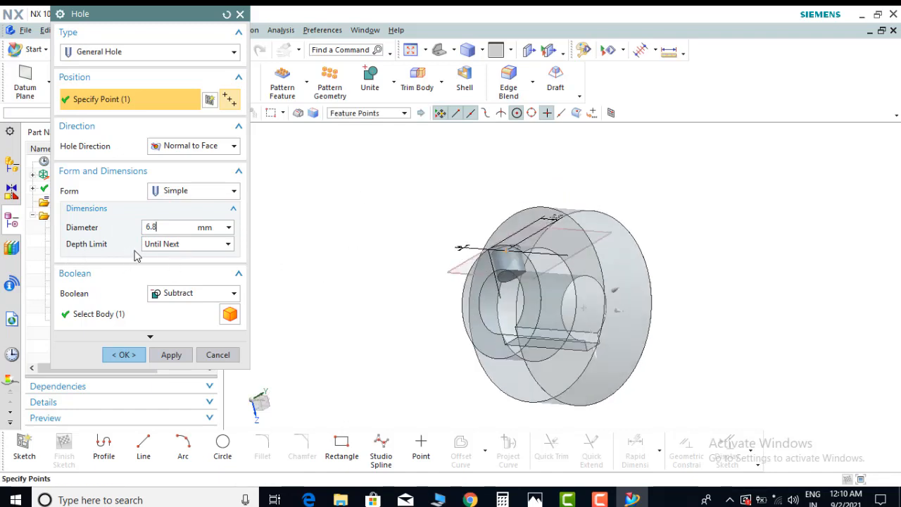
scroll(495, 281, up, 5)
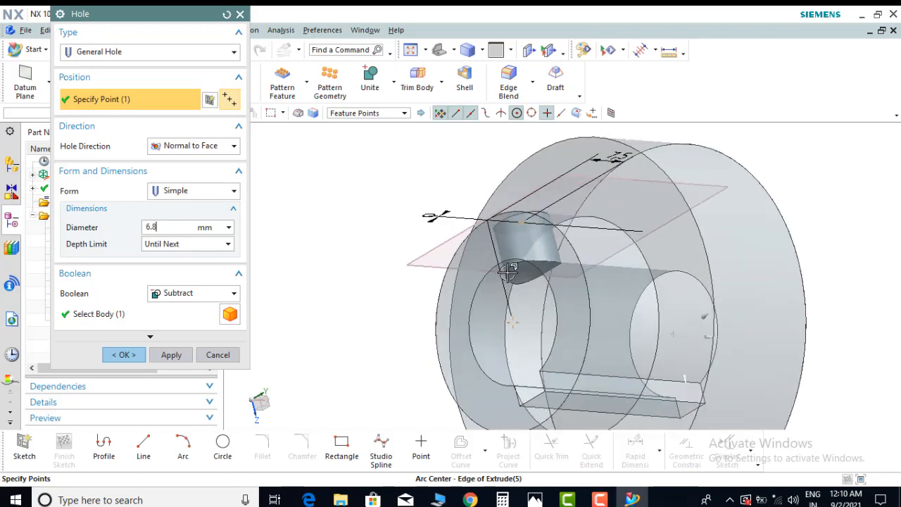
middle_drag(509, 250, 505, 230)
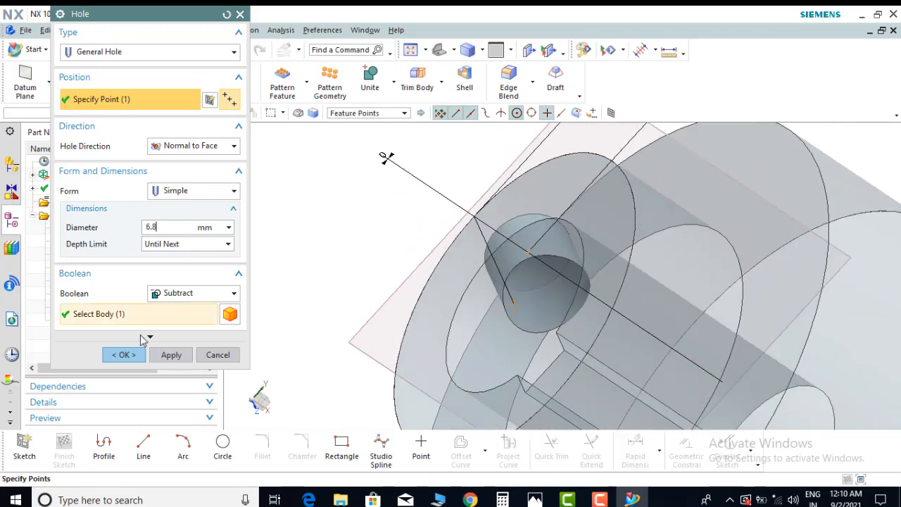
click(127, 354)
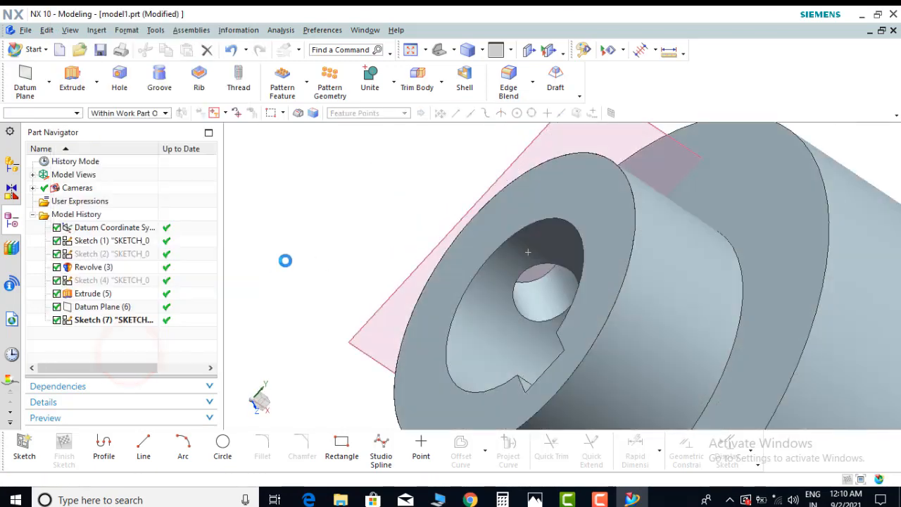
Step: Hide the tangent datum plane on the hub
scroll(306, 245, down, 5)
mouse_move(328, 227)
middle_down()
mouse_move(324, 300)
mouse_move(321, 240)
middle_up()
scroll(322, 253, up, 2)
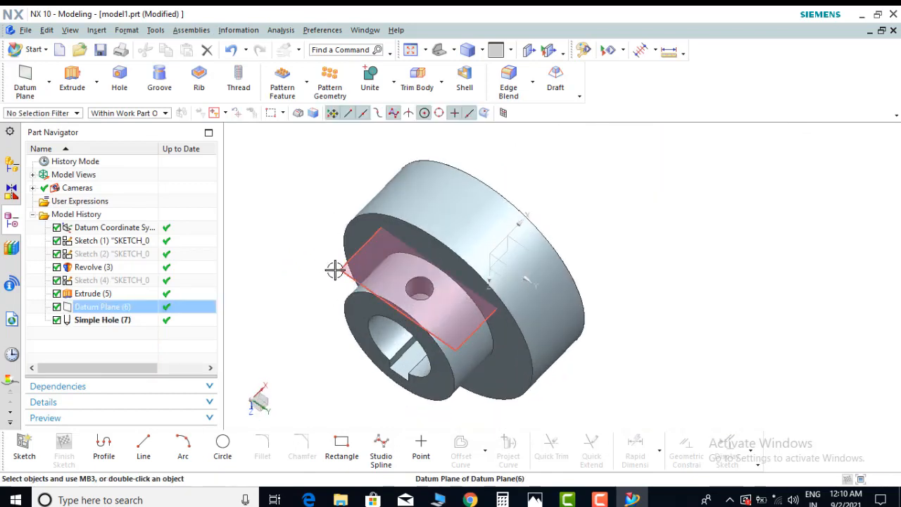
right_click(336, 264)
click(364, 36)
mouse_move(302, 249)
middle_down()
mouse_move(317, 263)
mouse_move(306, 259)
middle_up()
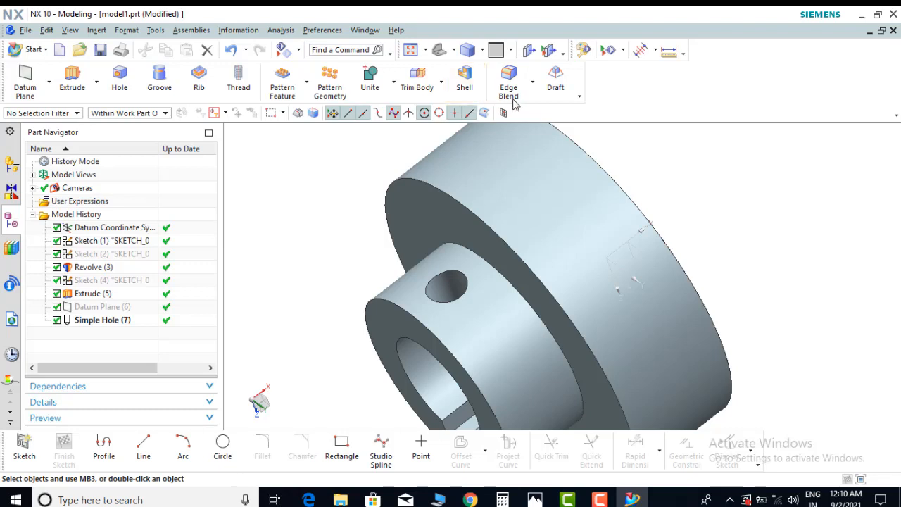
Step: Chamfer the outer edge of the hub's radial hole with a 0.5 mm distance and 45 degree angle
click(532, 82)
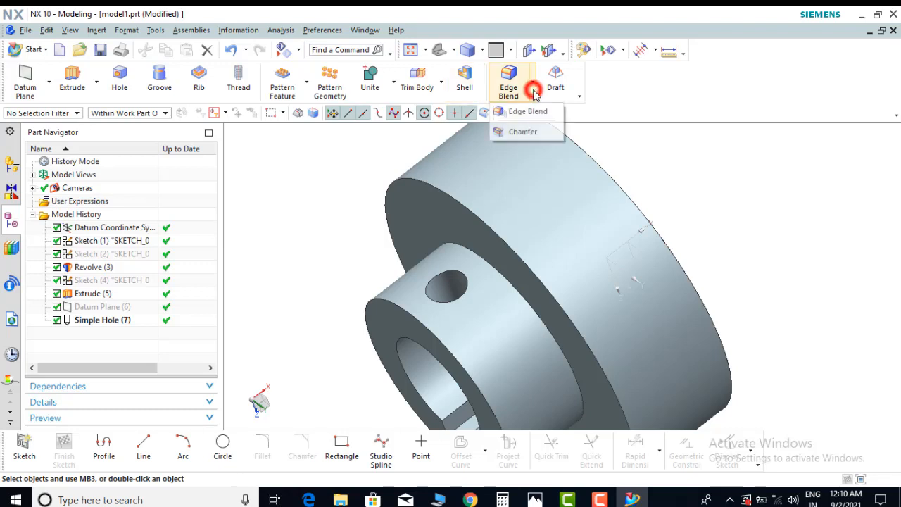
click(522, 134)
click(434, 274)
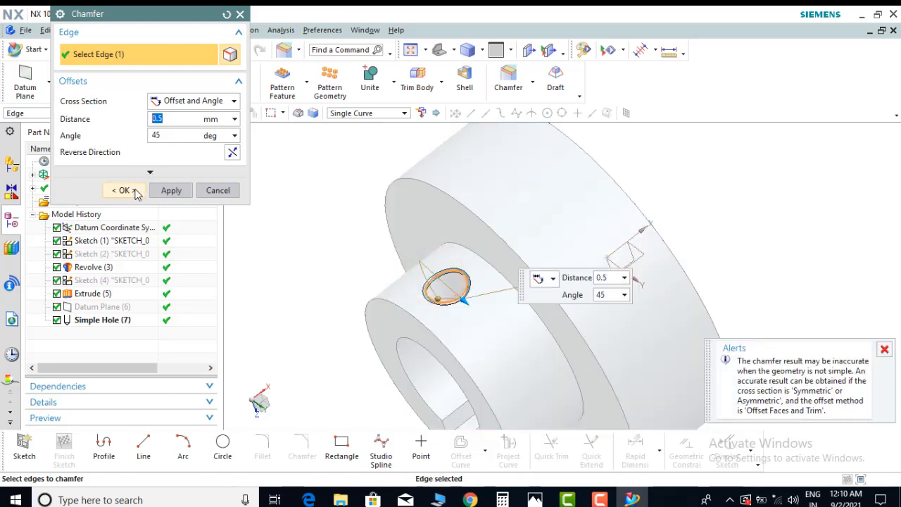
click(130, 191)
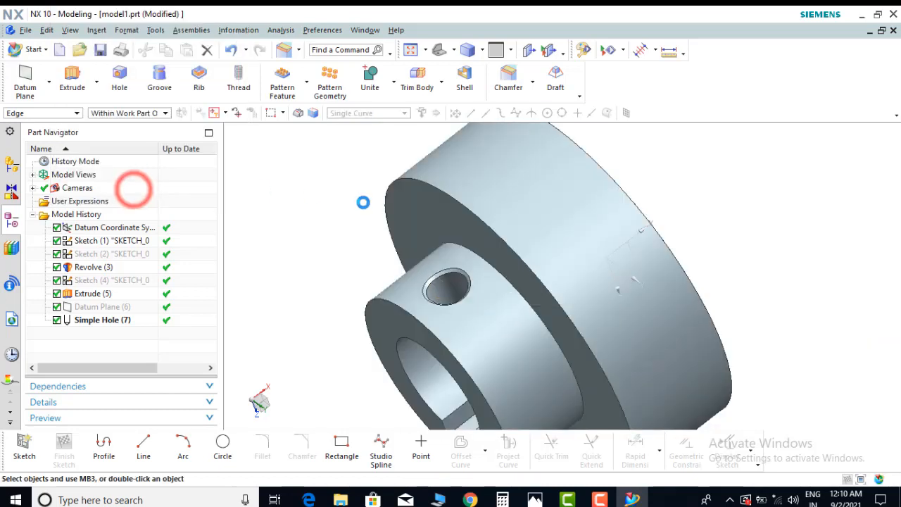
Step: Start a Detailed thread on the cylindrical face of the hub's radial hole
click(239, 86)
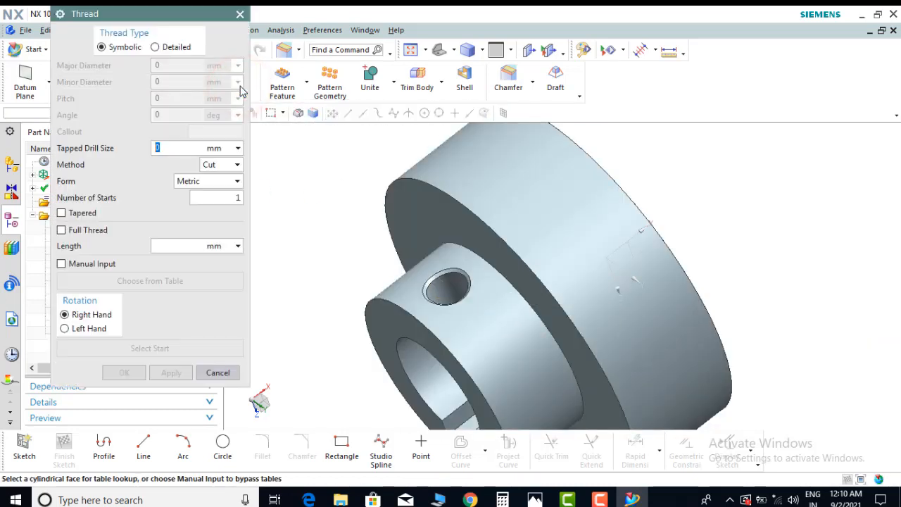
click(156, 48)
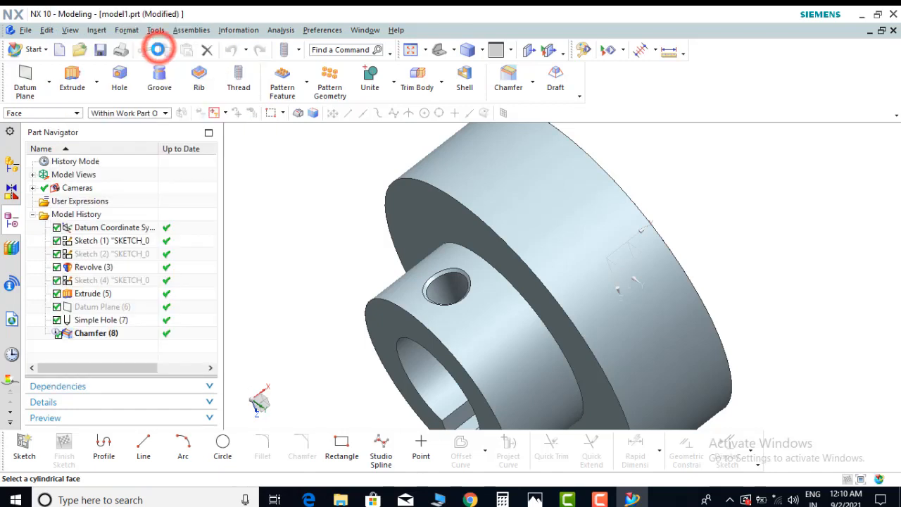
scroll(328, 286, down, 2)
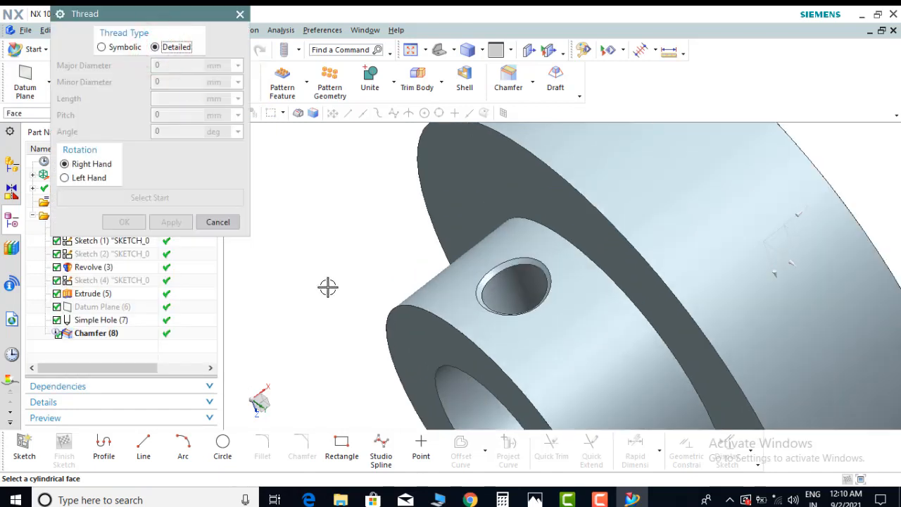
click(511, 291)
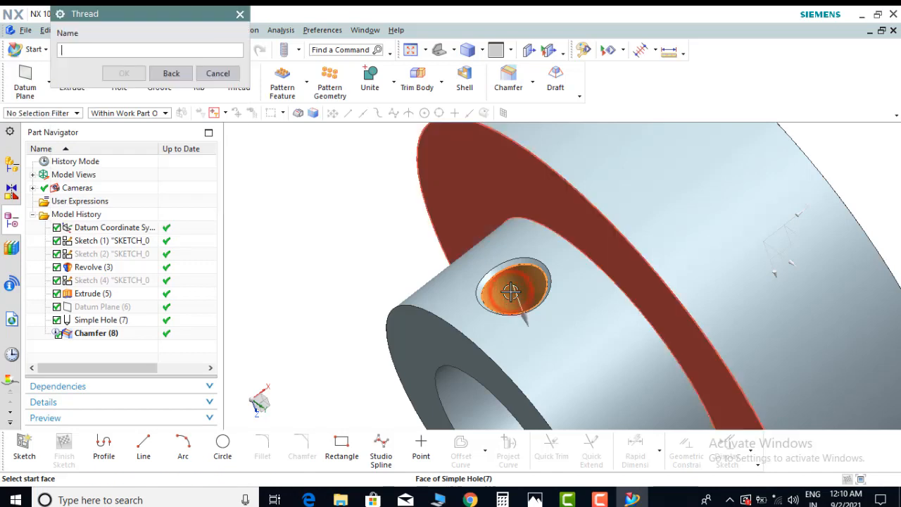
scroll(328, 266, up, 3)
middle_drag(327, 266, 310, 232)
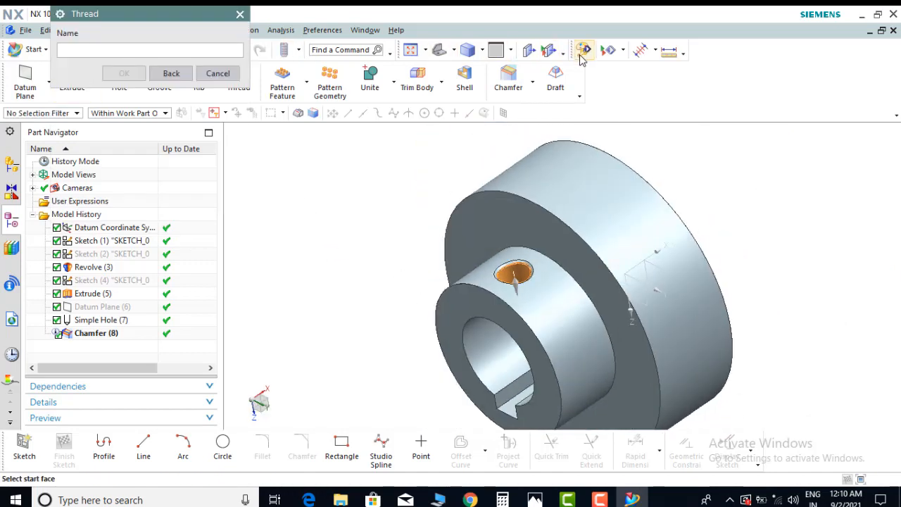
Step: Show all datums so the hub's tangent datum plane is available as the thread's start face
click(622, 53)
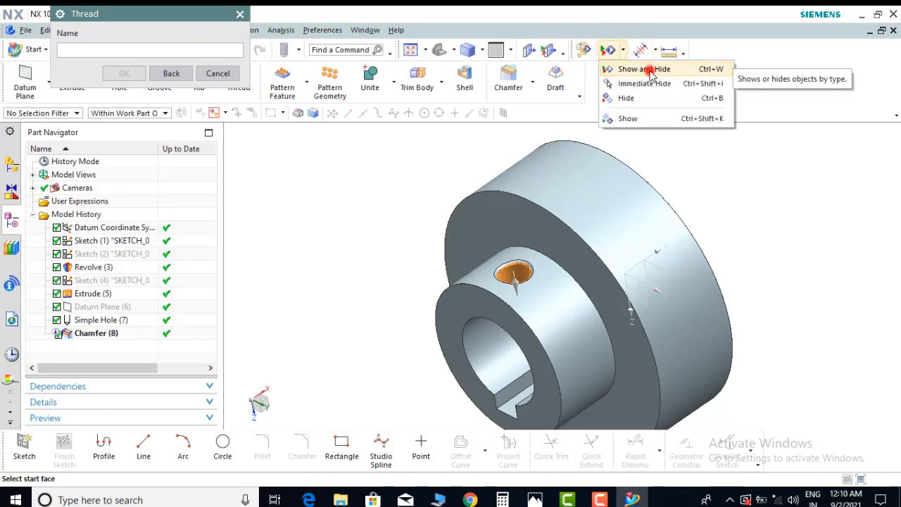
click(647, 70)
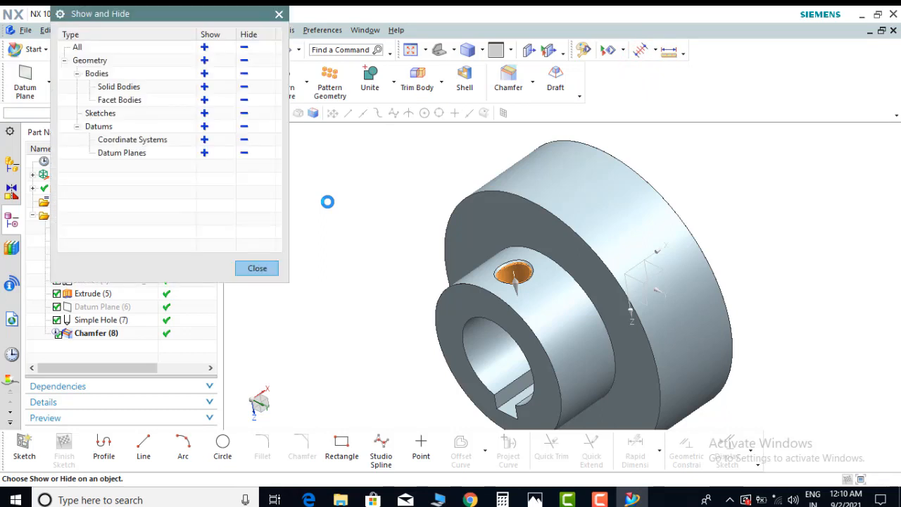
click(204, 127)
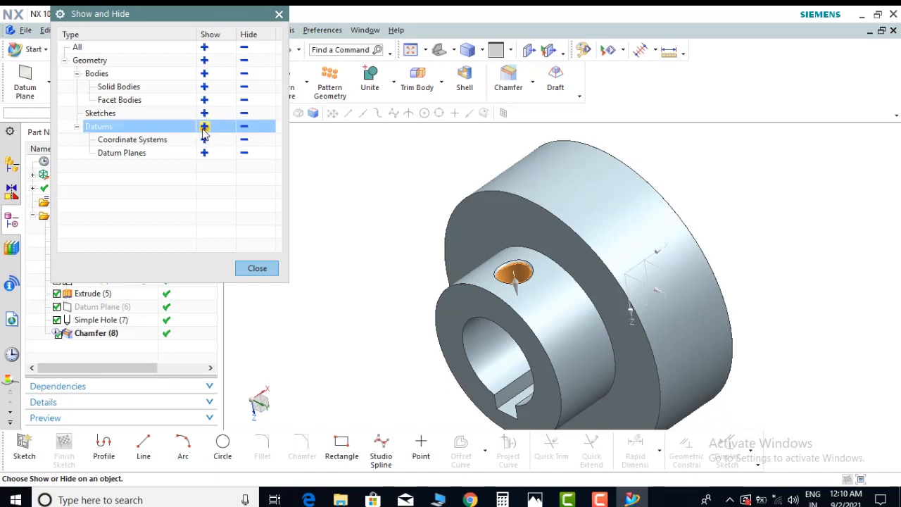
click(203, 128)
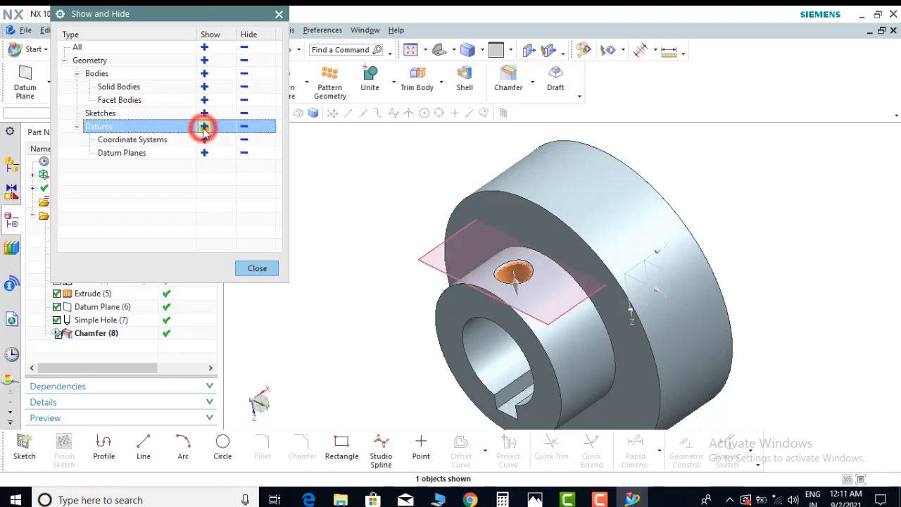
click(256, 269)
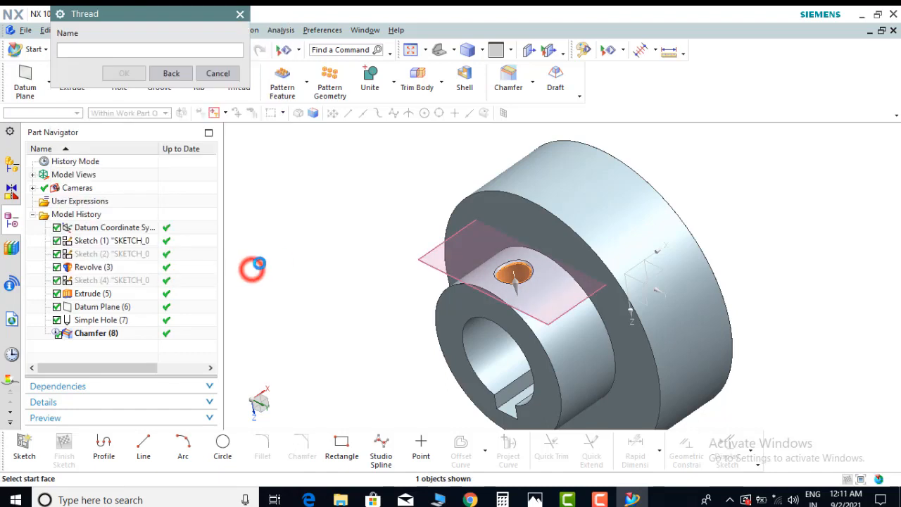
Step: Create the right-hand thread starting from the tangent datum plane, with 8 mm major diameter, 1.25 mm pitch and 60 degree angle
click(422, 261)
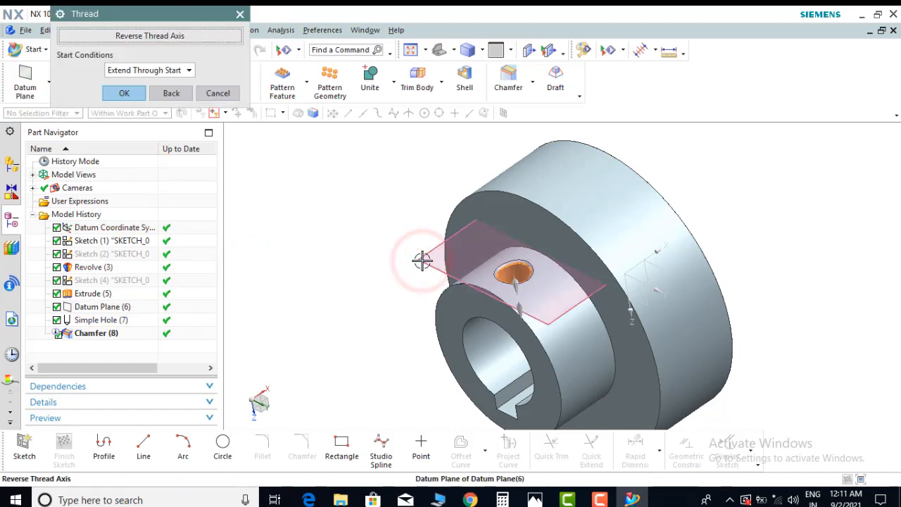
click(132, 94)
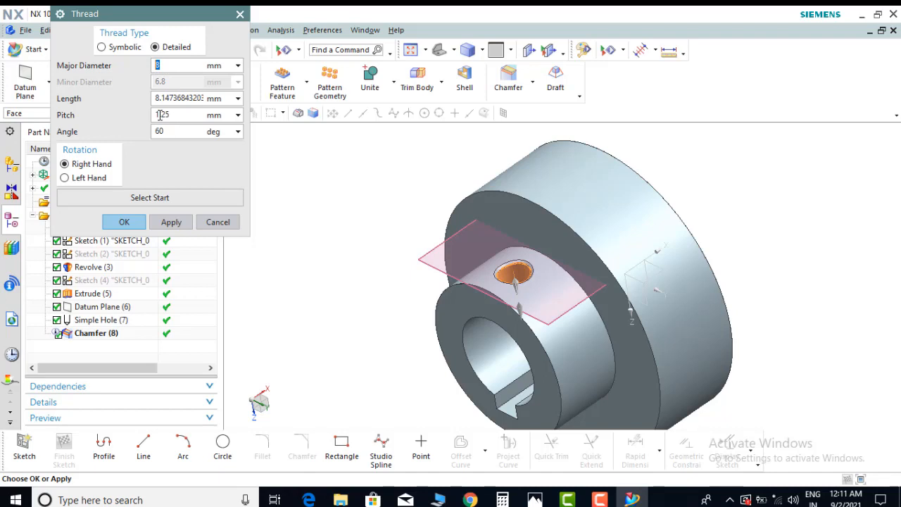
middle_drag(336, 293, 330, 239)
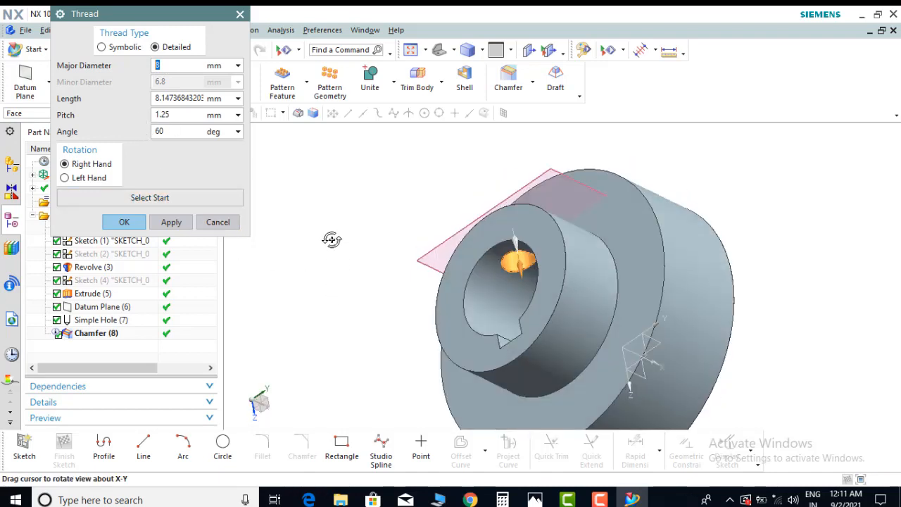
click(124, 222)
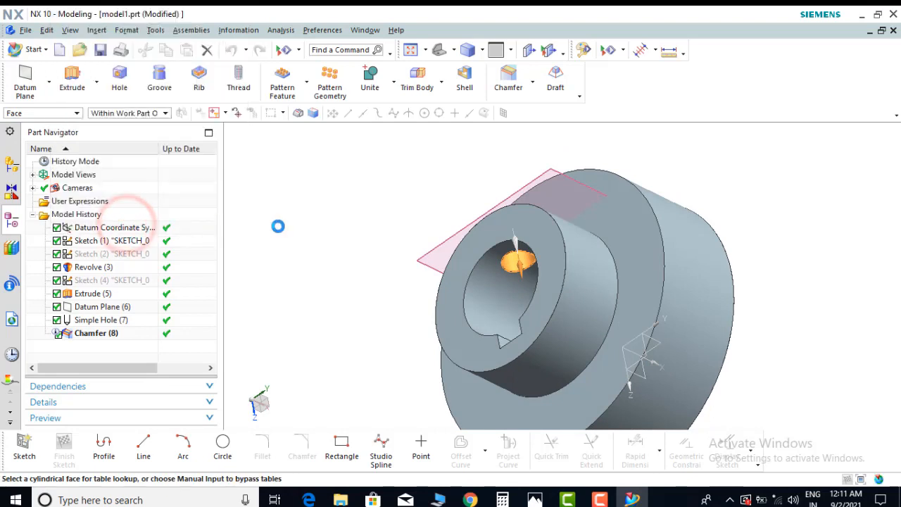
Step: Hide the datum plane at the hub's threaded hole and inspect the finished thread
click(415, 253)
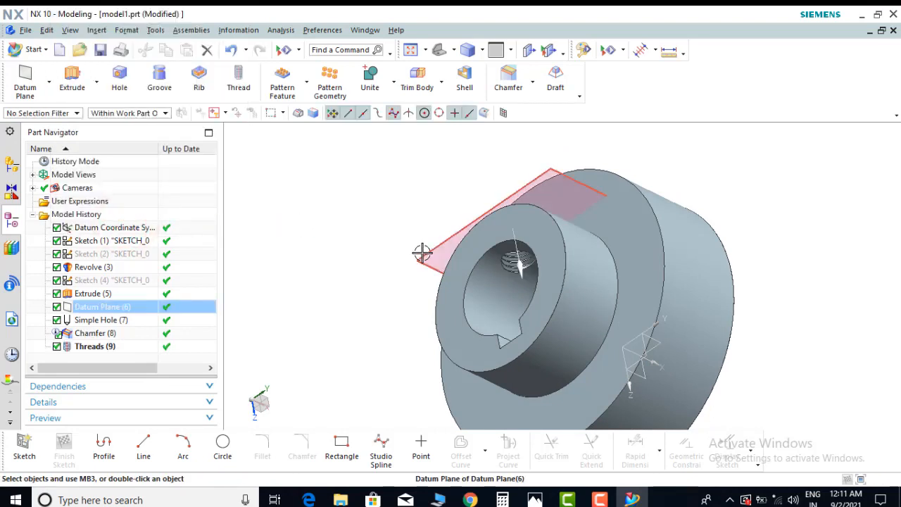
right_click(415, 253)
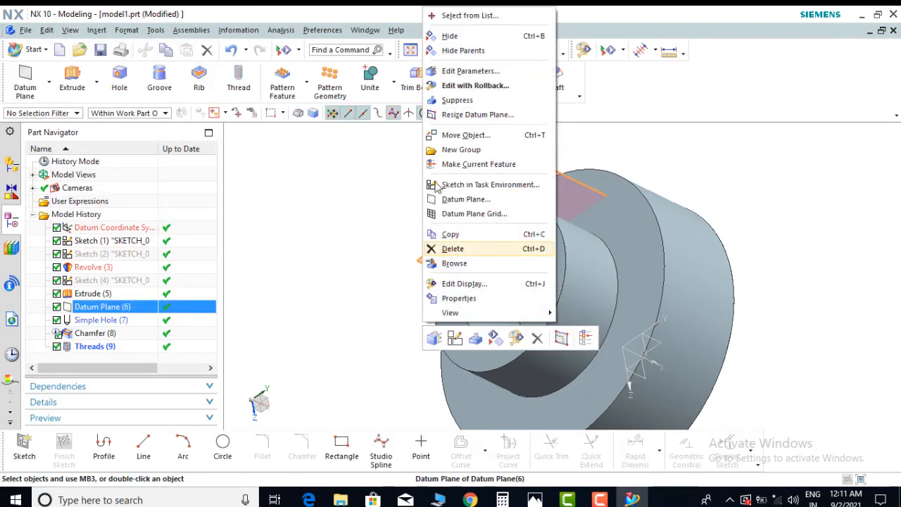
click(450, 35)
middle_drag(372, 213, 355, 286)
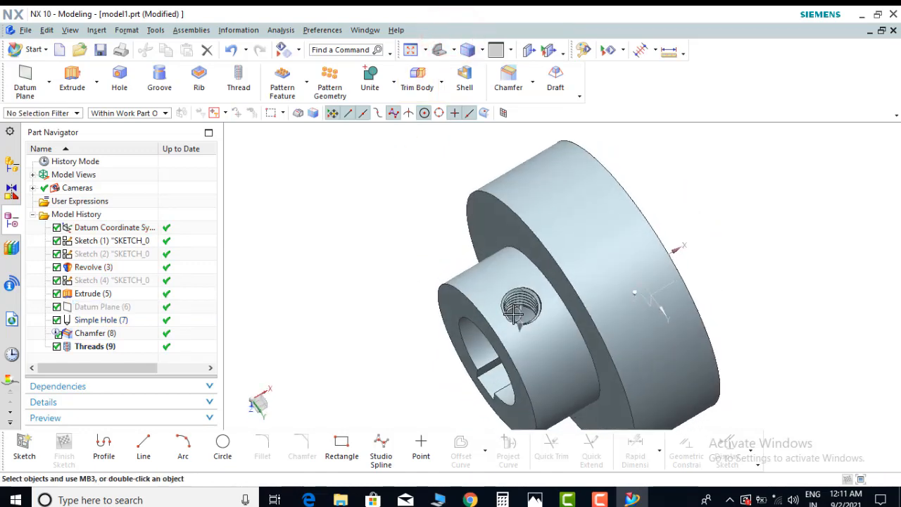
scroll(522, 298, up, 5)
scroll(503, 254, down, 3)
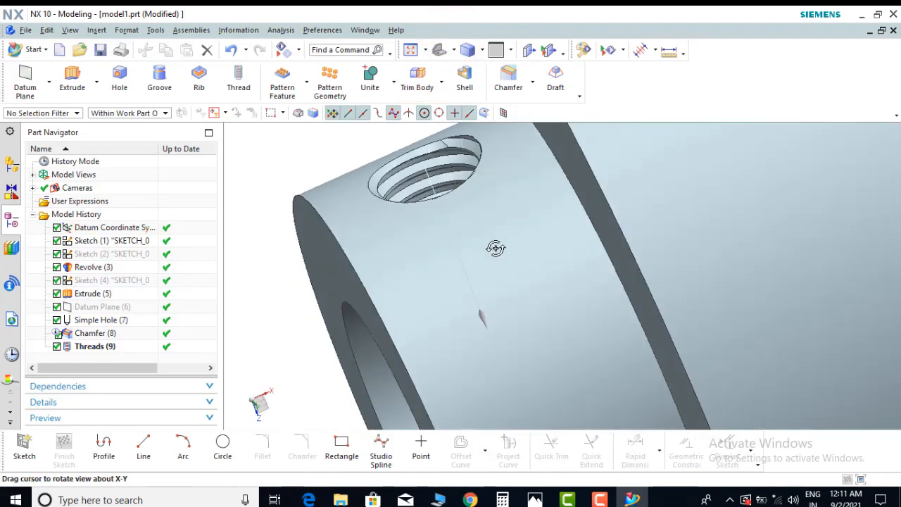
scroll(553, 267, down, 5)
mouse_move(403, 274)
middle_down()
mouse_move(376, 278)
mouse_move(403, 275)
middle_up()
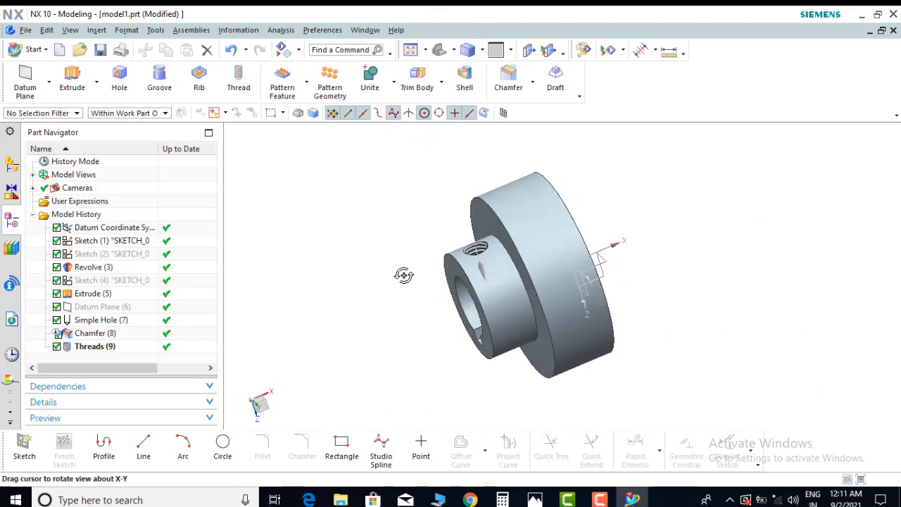
Step: Consult the V-groove dimensions in the pulley drawing in Photos, return to NX and start a sketch on the XY datum plane
click(537, 497)
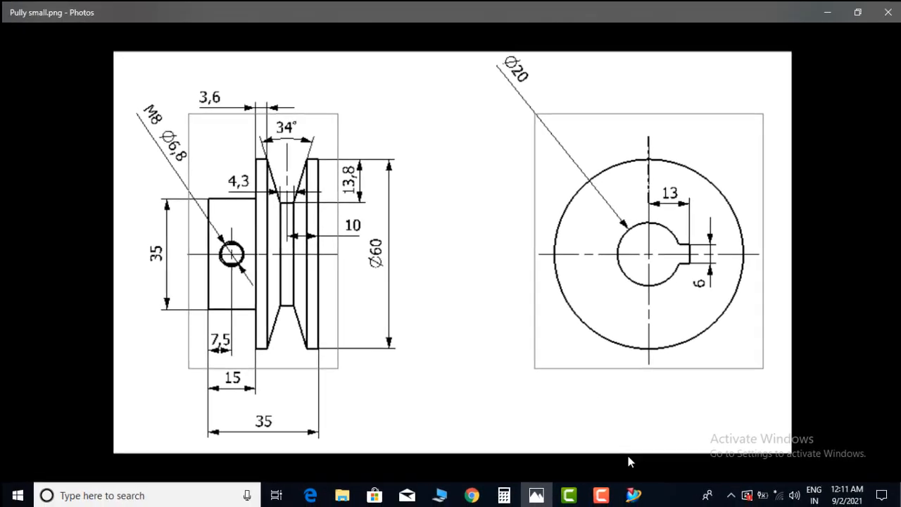
click(636, 496)
middle_drag(345, 314, 326, 297)
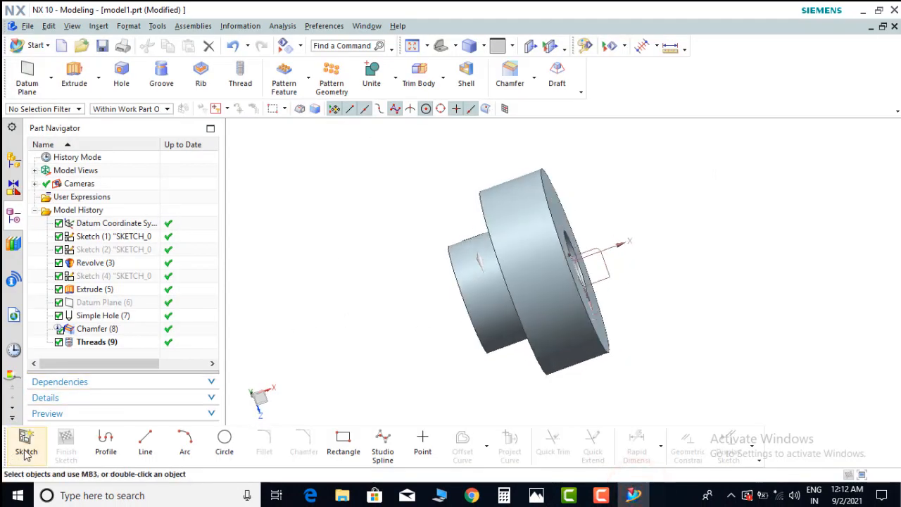
mouse_move(350, 307)
middle_down()
mouse_move(375, 314)
mouse_move(359, 273)
middle_up()
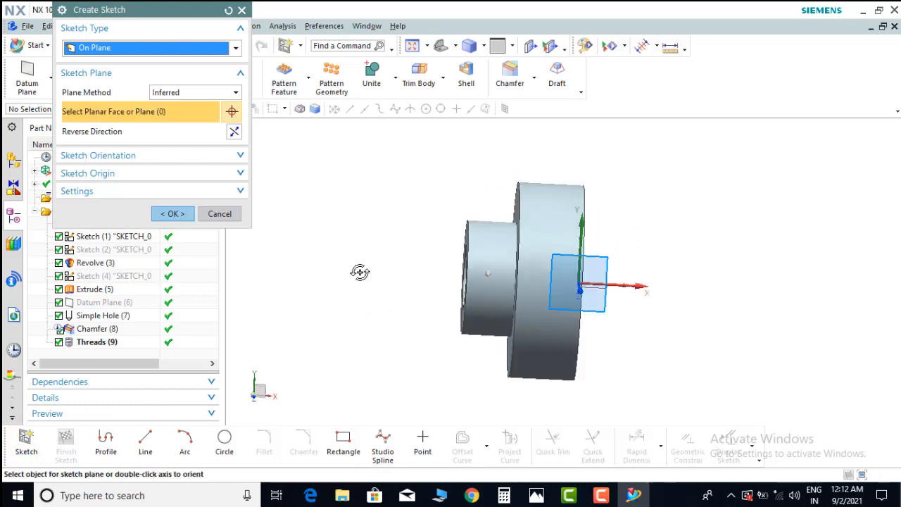
click(609, 255)
click(185, 213)
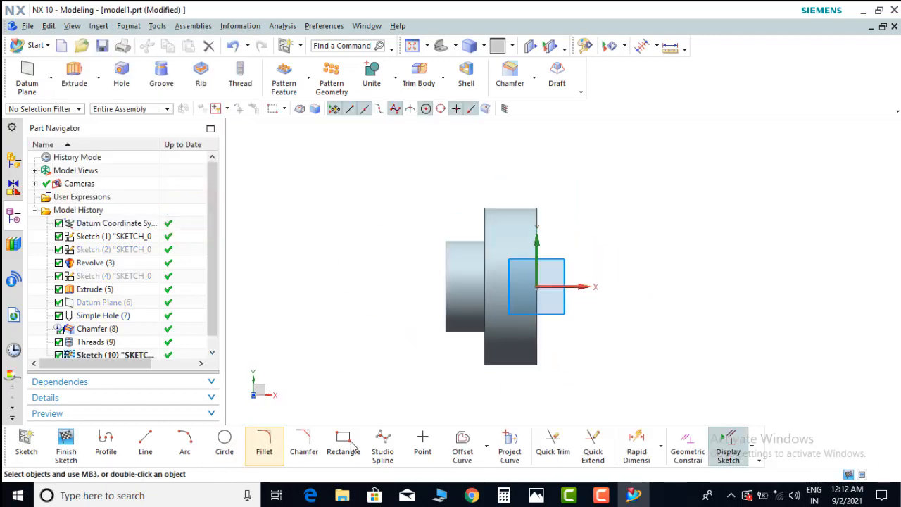
Step: Place a sketch point on the rim, about 10.5 mm from the pulley's end face and 24.4 mm above the axis
click(421, 443)
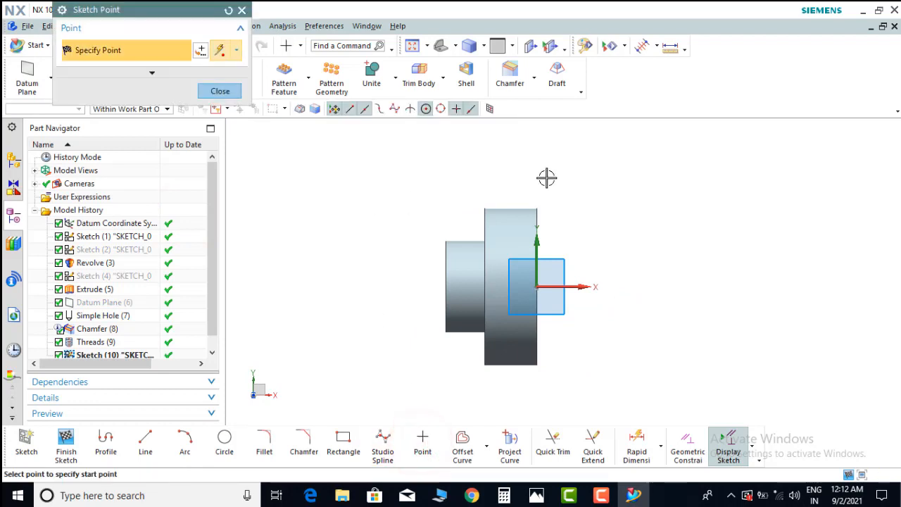
scroll(528, 196, up, 3)
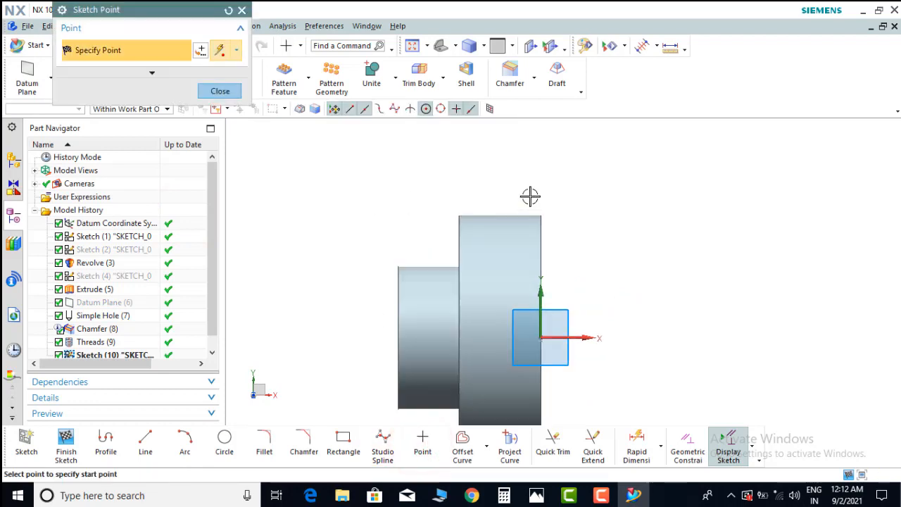
click(492, 249)
key(Escape)
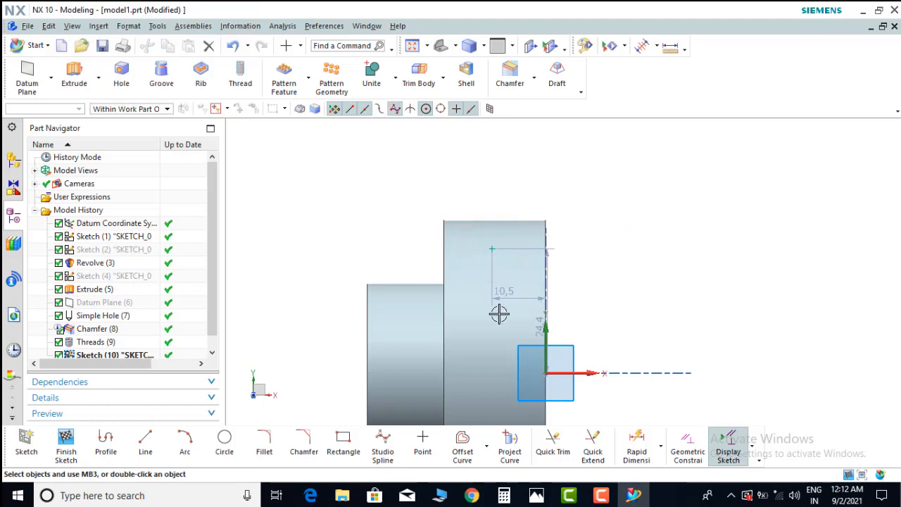
Step: Place the point's horizontal dimension above the rim and set its distance from the end face to 10 mm
drag(517, 294, 523, 193)
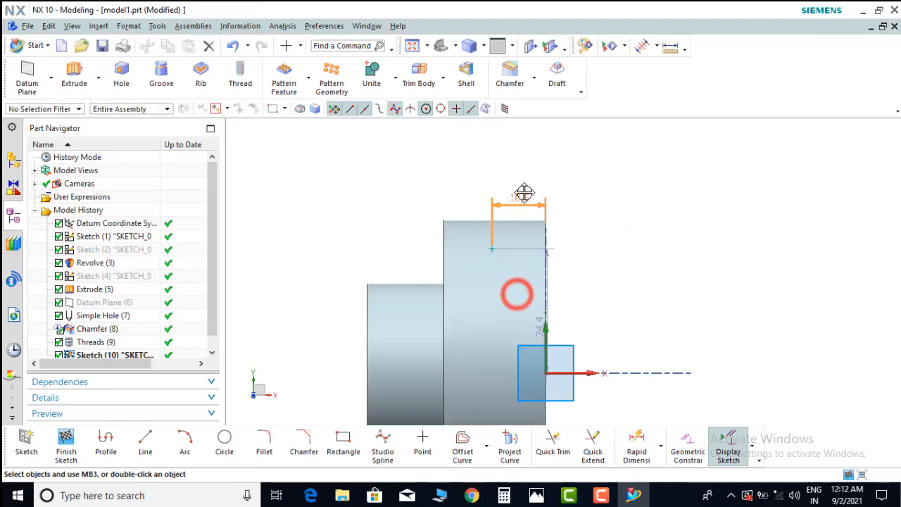
double_click(476, 51)
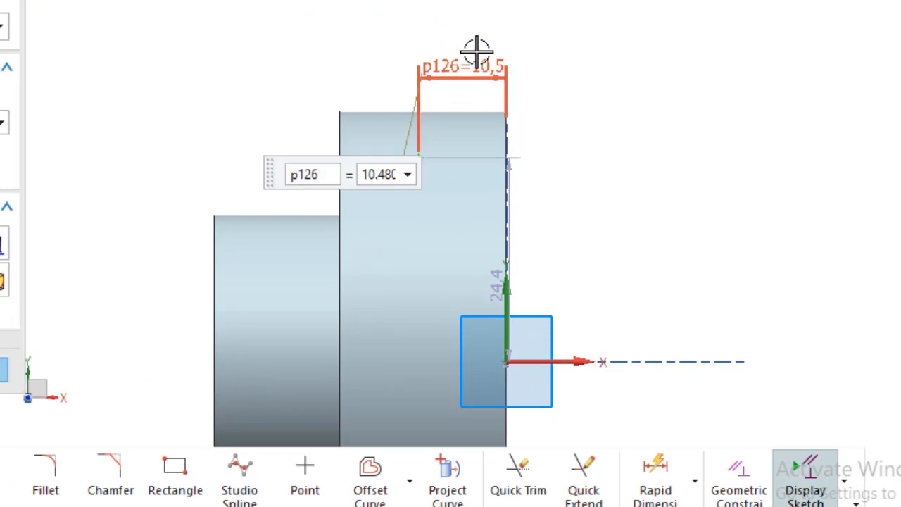
key(Return)
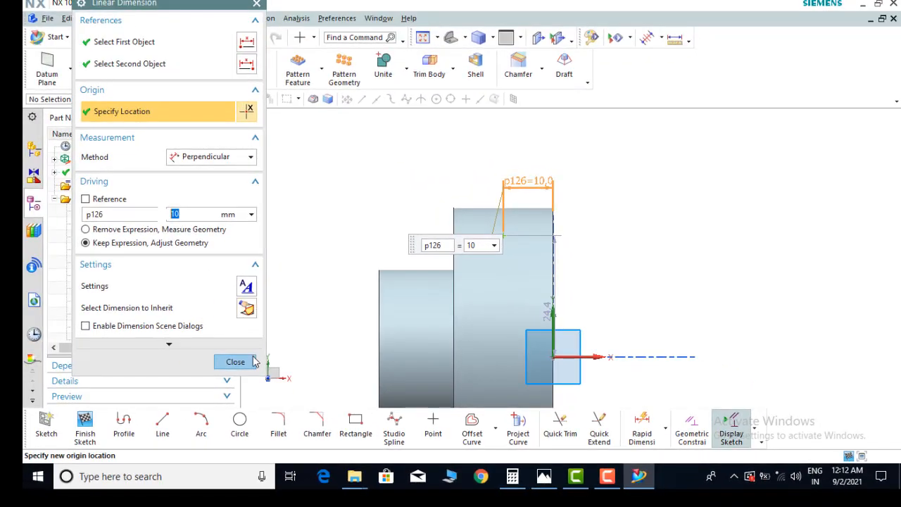
click(250, 360)
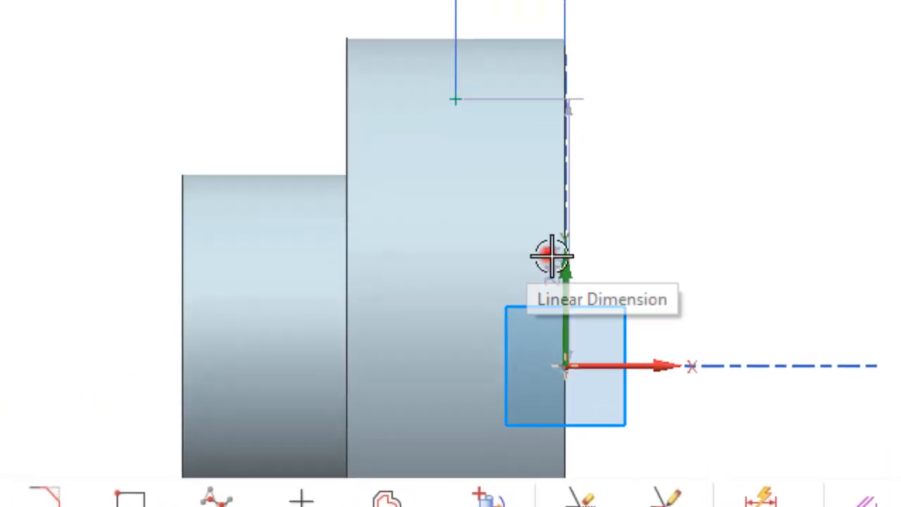
Step: Move the point's vertical dimension clear of the body and set its height above the axis to 30 mm
click(553, 298)
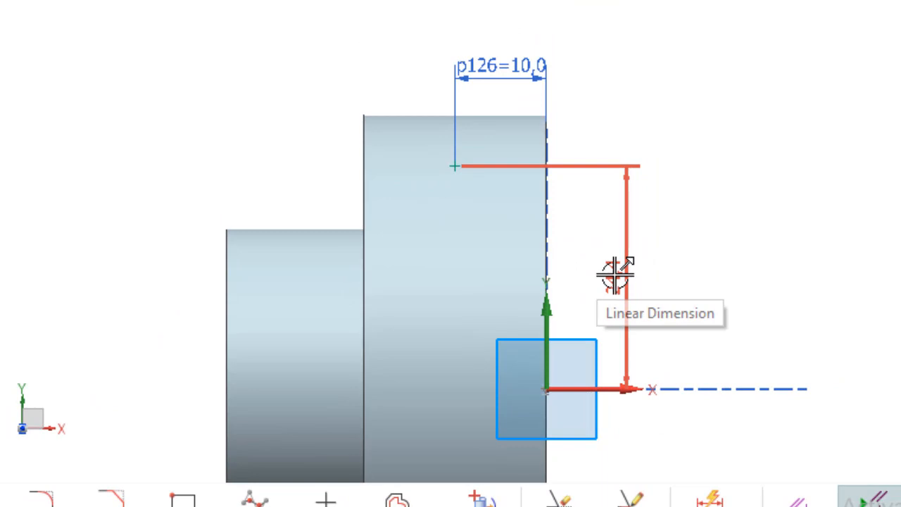
click(605, 279)
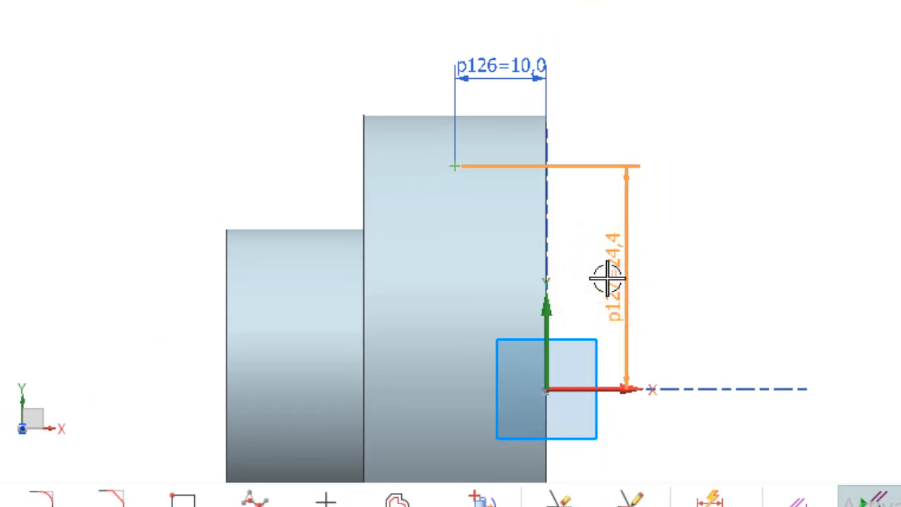
text(30)
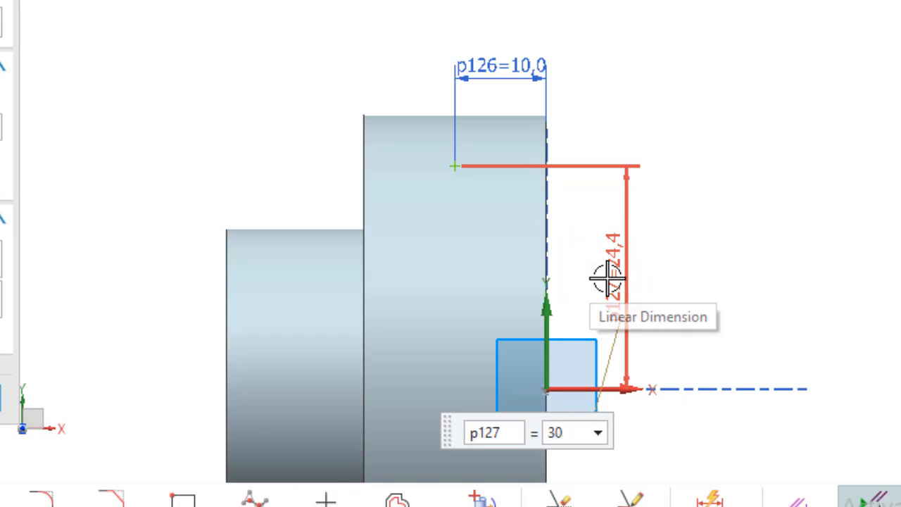
key(Return)
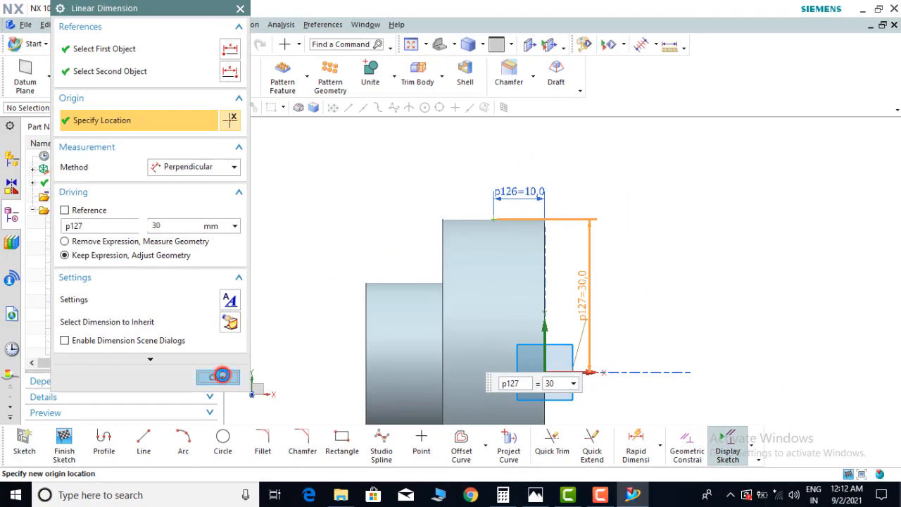
click(220, 375)
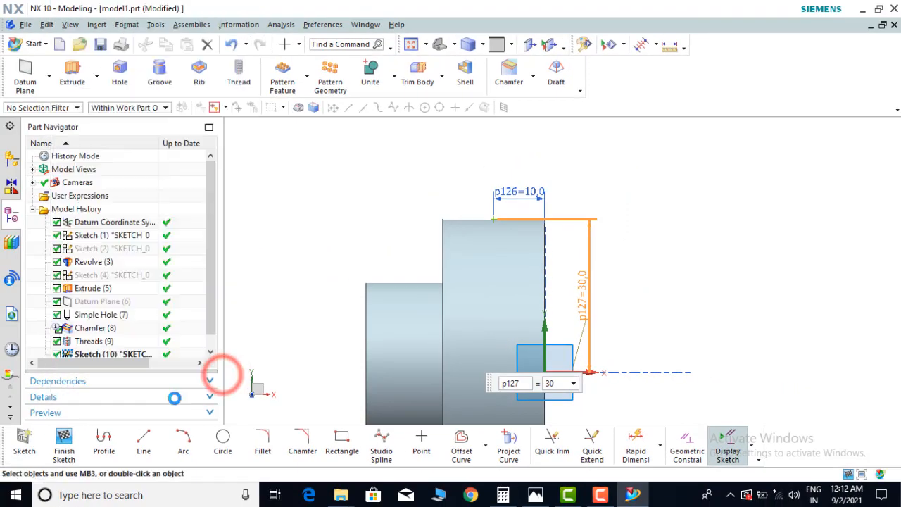
Step: Start the half-groove profile at the rim point with a vertical line about 13 mm downward and a horizontal line about 2.5 mm toward the end face
click(104, 442)
scroll(490, 230, up, 2)
scroll(490, 229, up, 1)
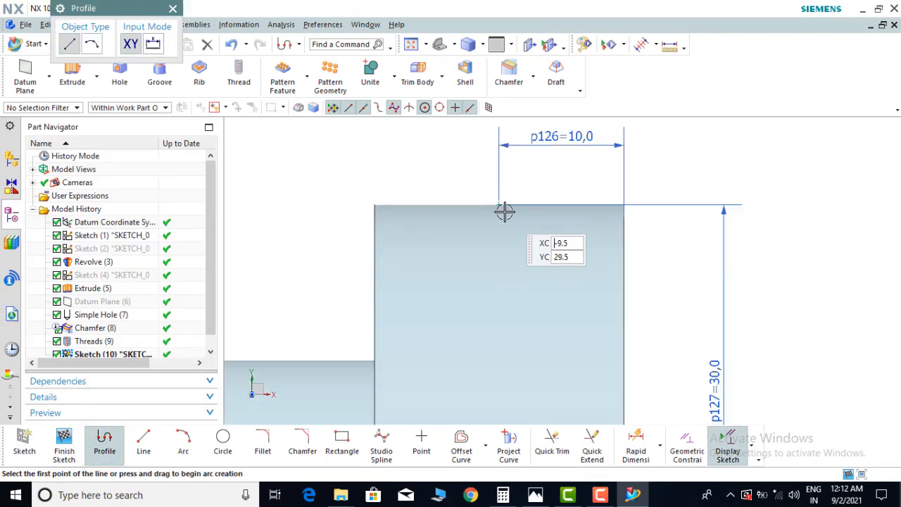
click(501, 205)
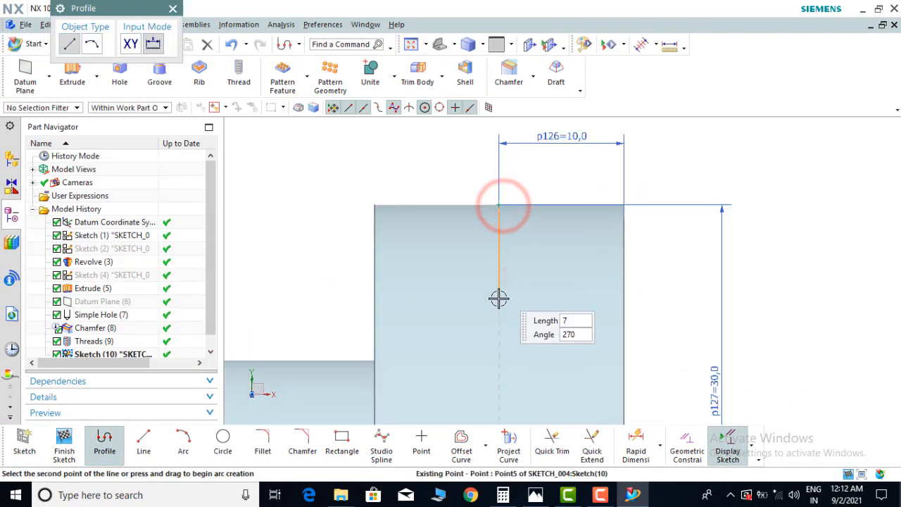
click(502, 365)
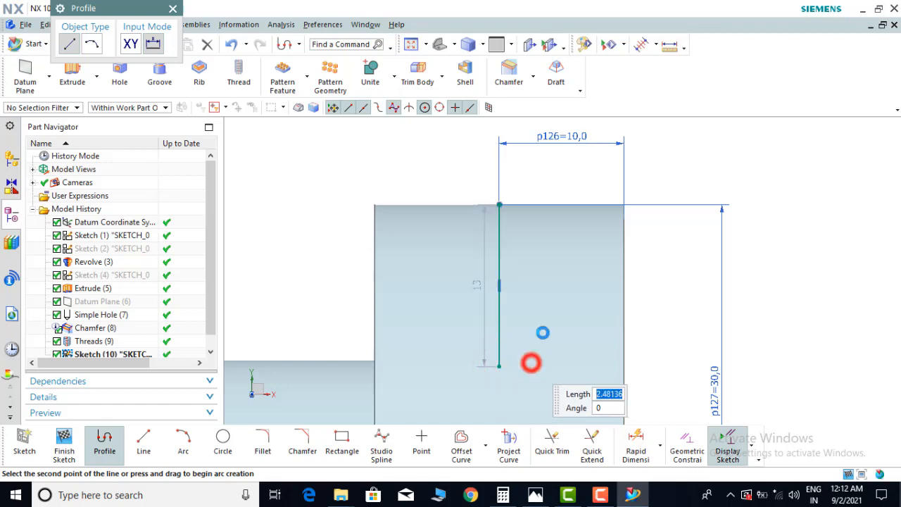
click(531, 364)
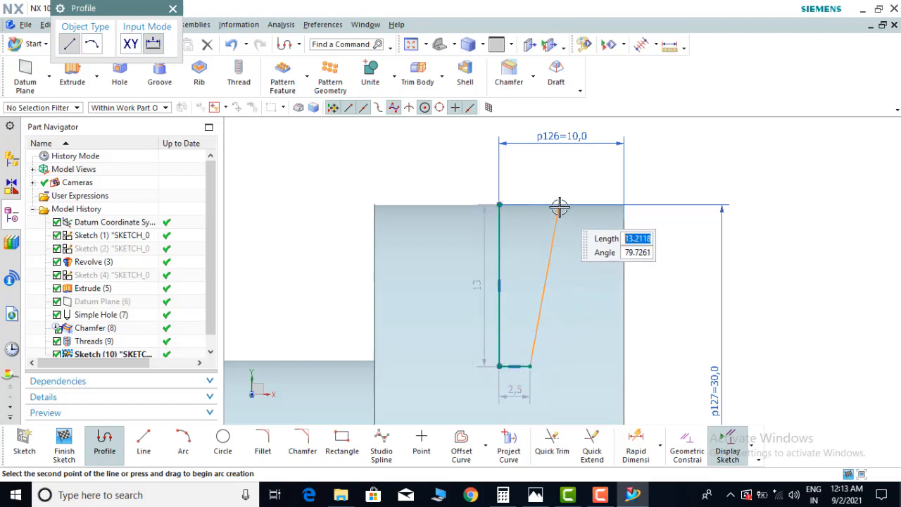
Step: Add the slanted groove flank, about 13.2 mm long, up to the rim's outer edge and close the profile at its starting point
scroll(508, 201, up, 2)
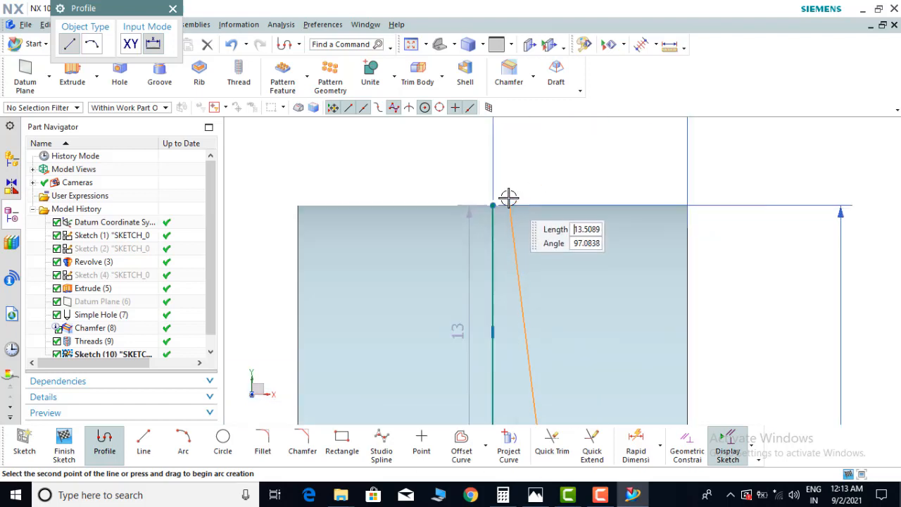
scroll(508, 199, up, 2)
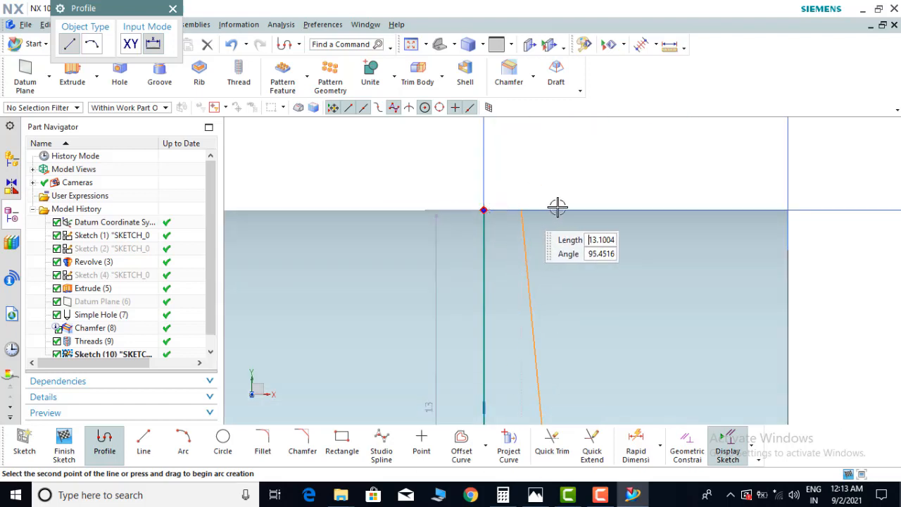
click(634, 209)
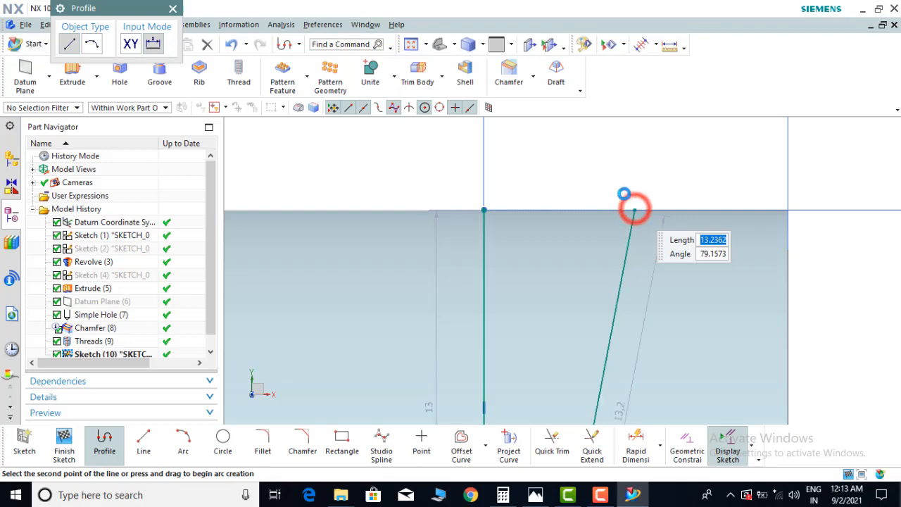
click(484, 209)
scroll(517, 174, down, 2)
scroll(514, 169, down, 1)
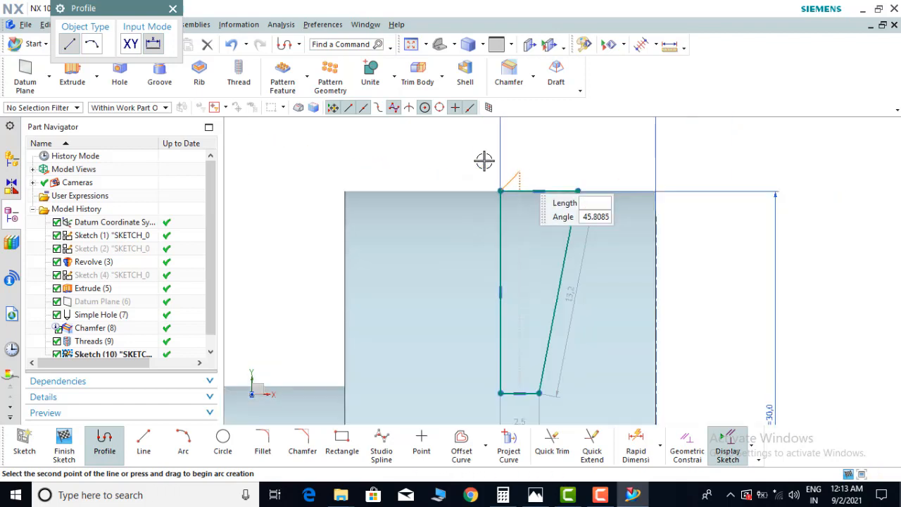
key(Escape)
scroll(432, 149, down, 2)
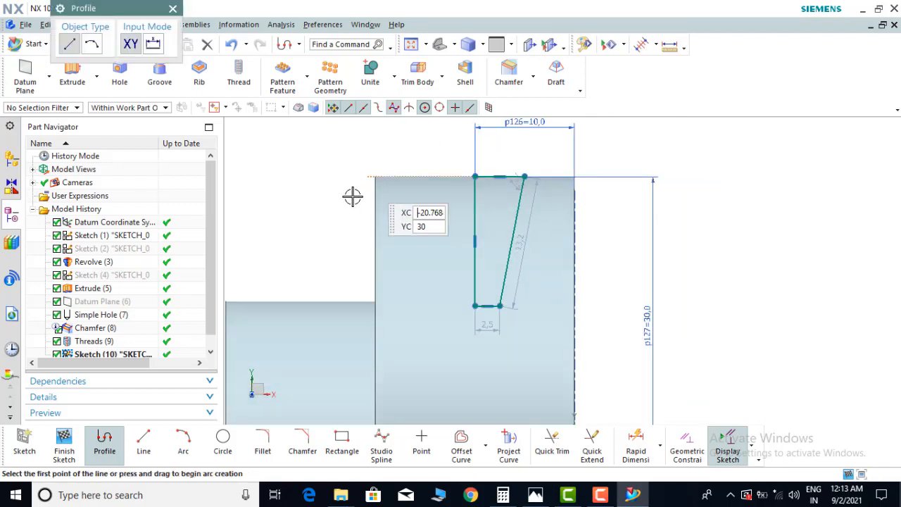
key(Escape)
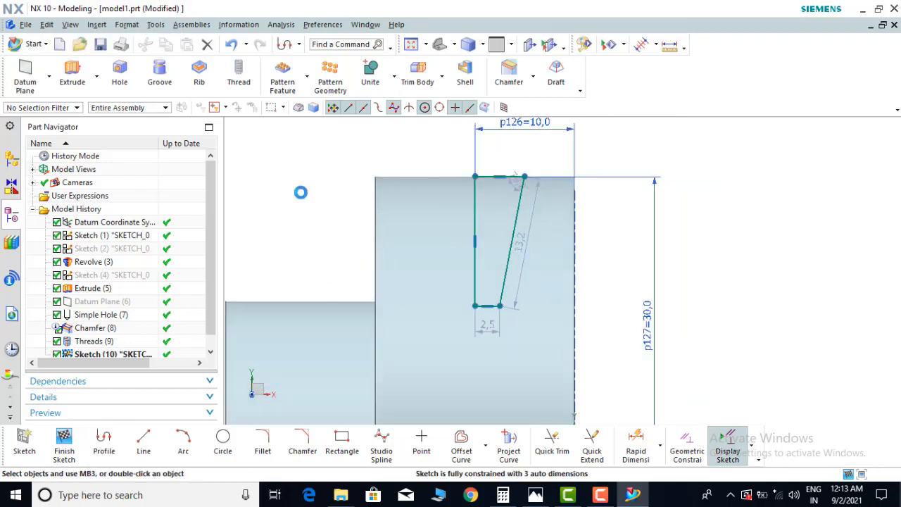
Step: Dimension the half-groove profile's vertical line and set the groove depth to 13.8 mm according to the drawing
key(d)
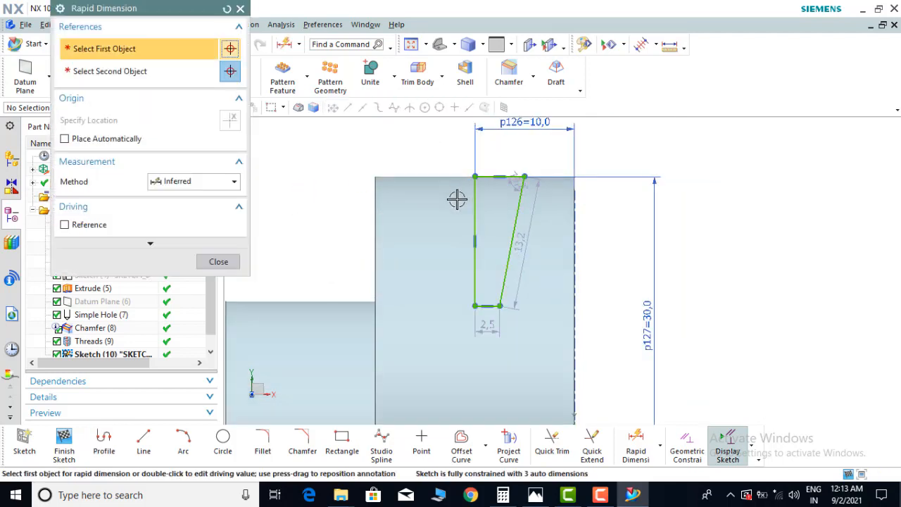
click(472, 207)
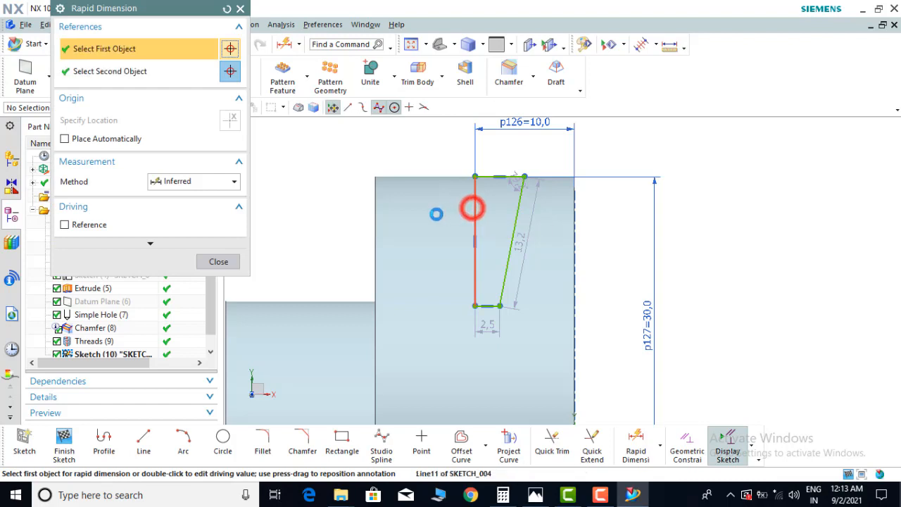
scroll(328, 222, down, 4)
click(333, 215)
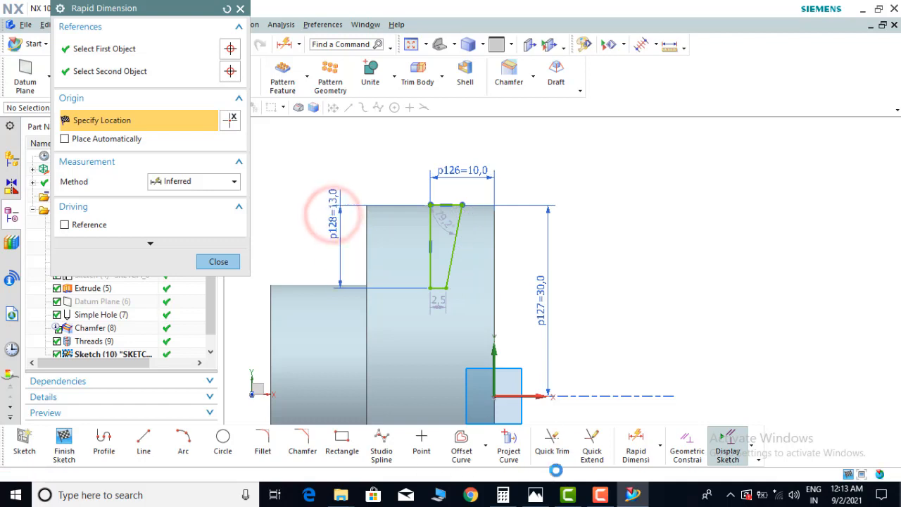
click(535, 494)
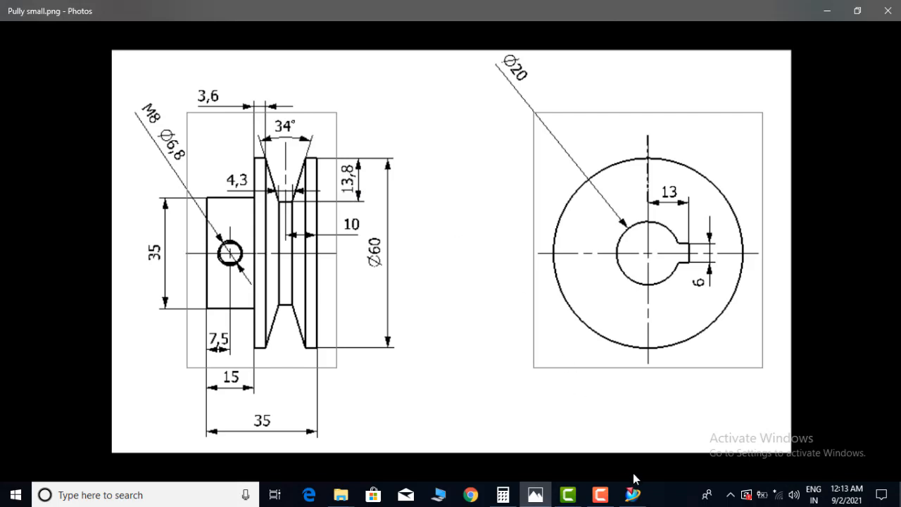
click(632, 495)
scroll(324, 185, up, 3)
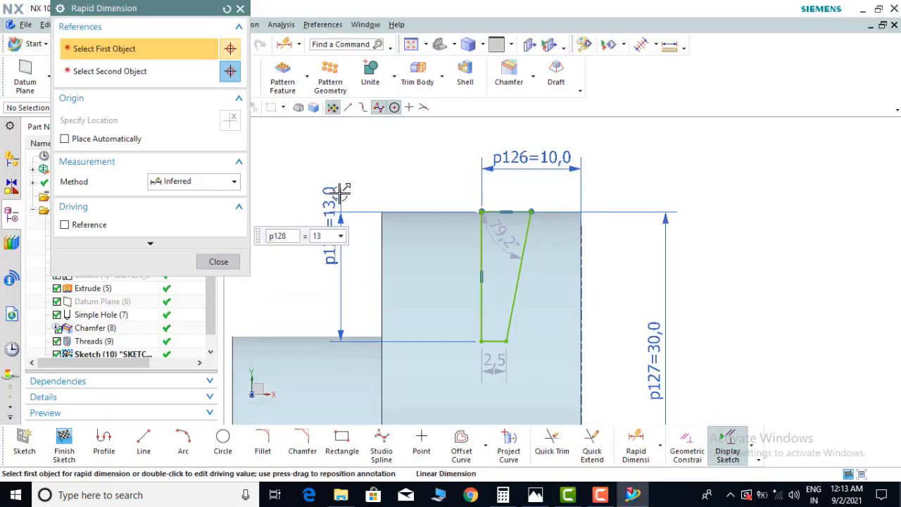
double_click(326, 196)
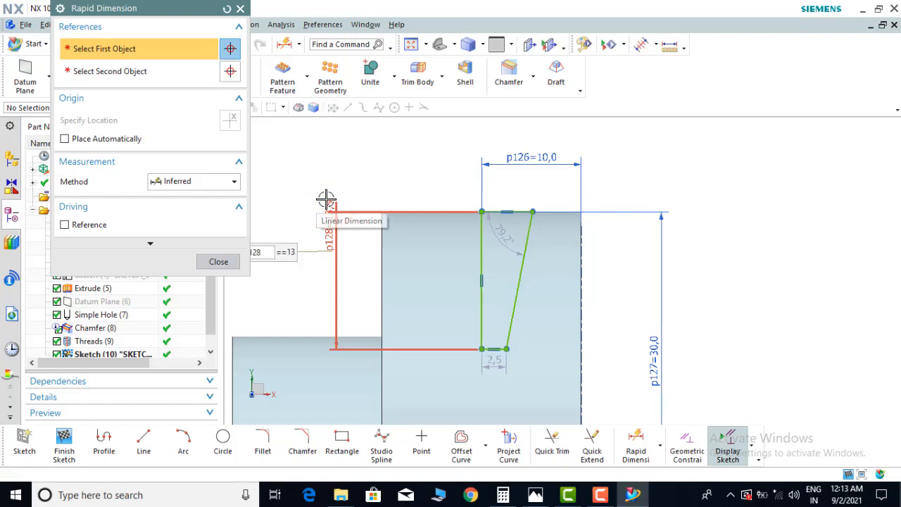
key(Return)
click(217, 263)
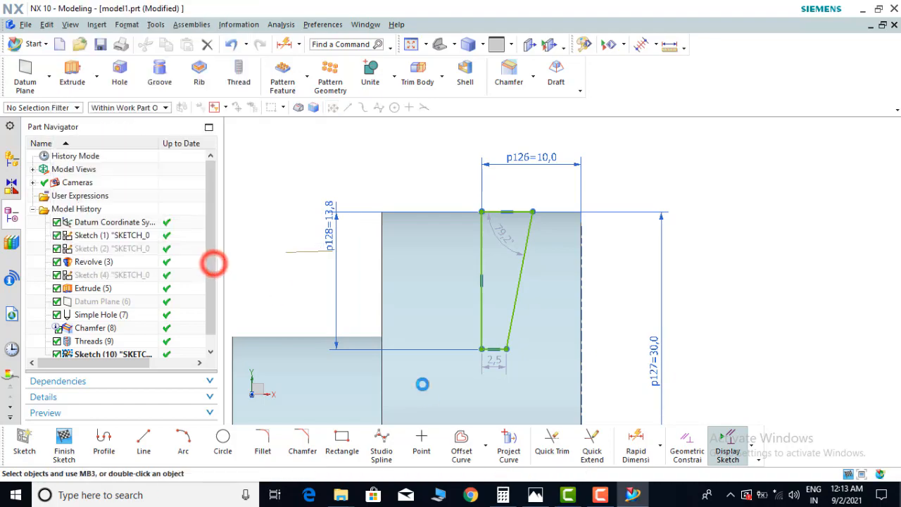
Step: Check the drawing and set the width of the half-groove's bottom line to 4.3/2 mm
click(535, 496)
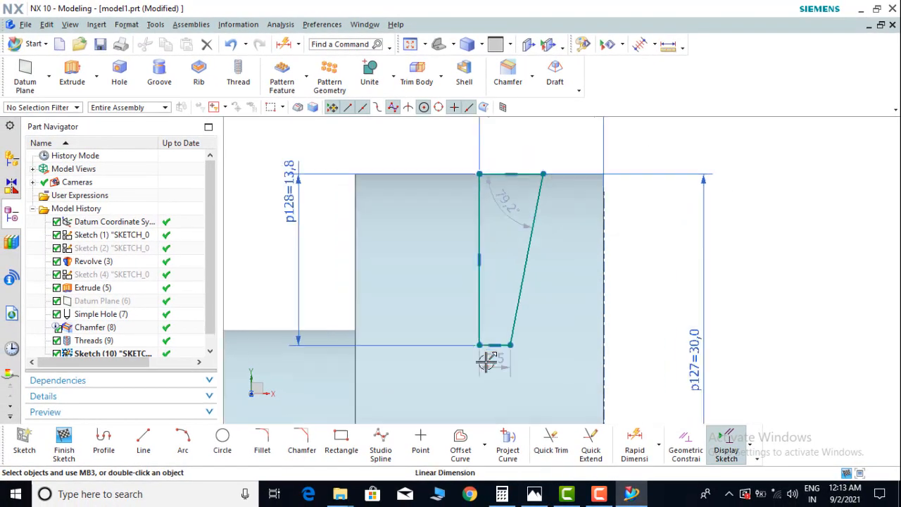
scroll(486, 362, up, 1)
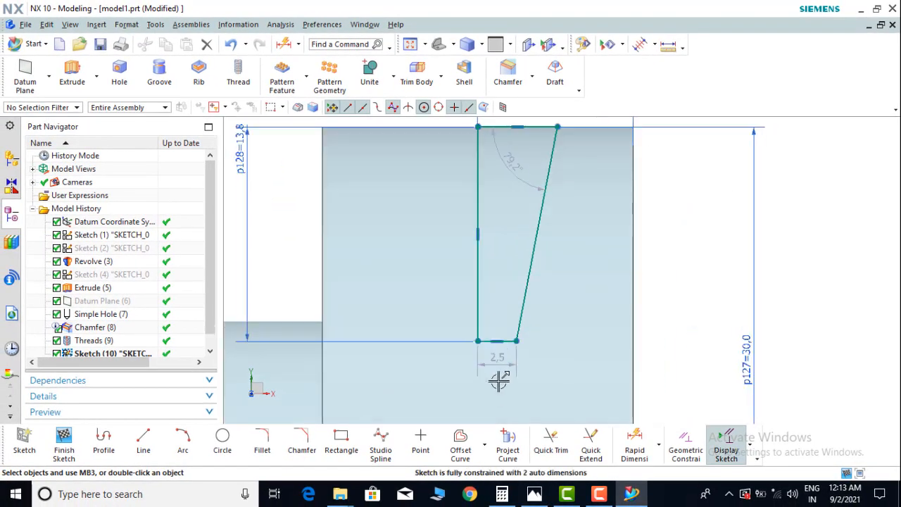
double_click(497, 368)
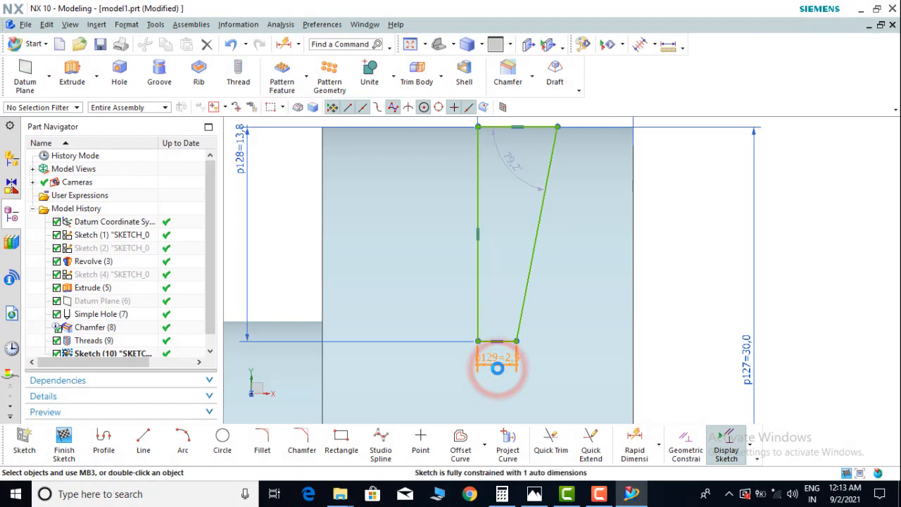
text(4.3/2)
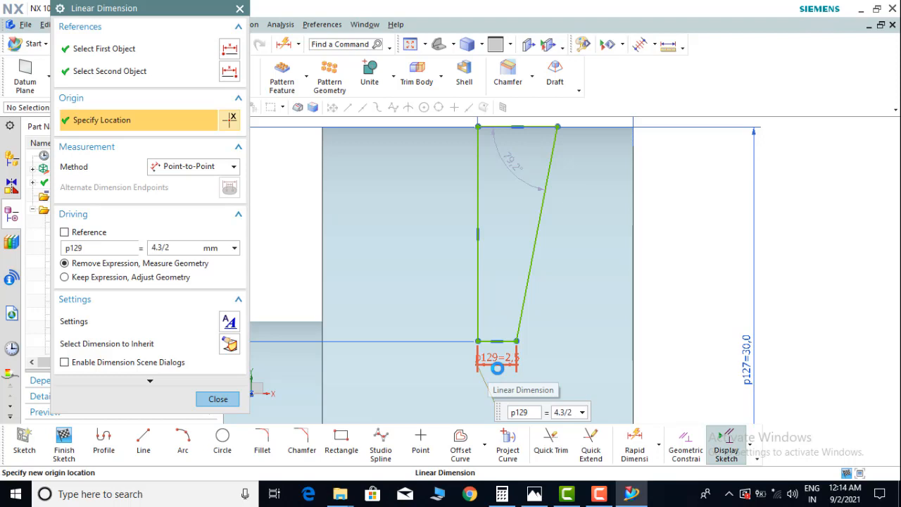
key(Return)
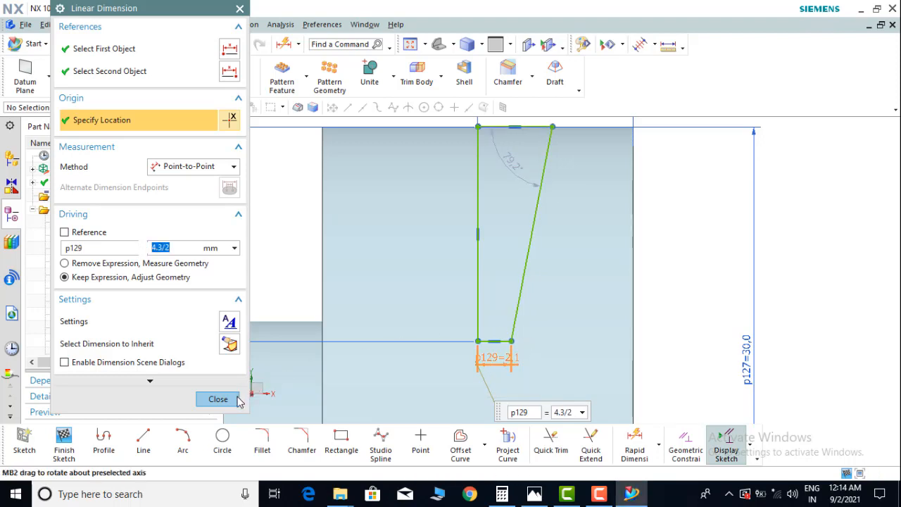
click(218, 399)
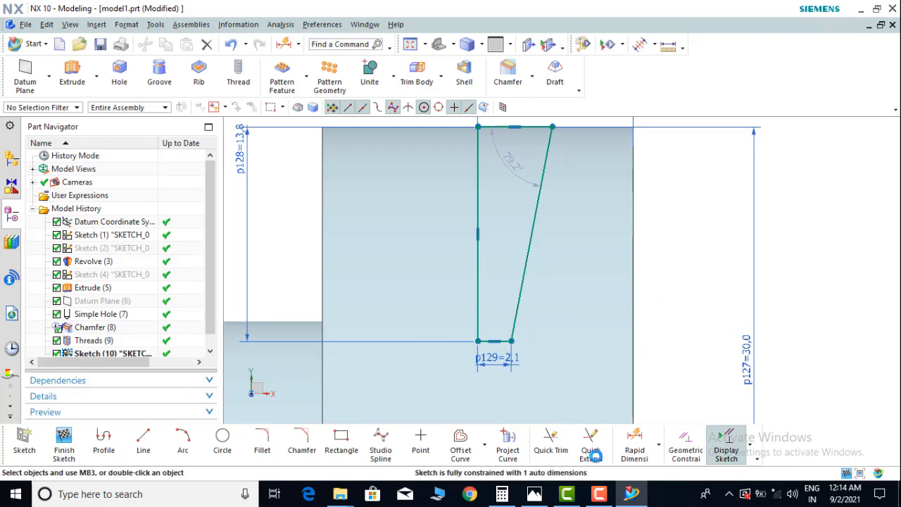
Step: Consult the drawing for the groove angle and add an angular dimension between the profile's vertical line and slanted flank, placed above the rim
click(534, 494)
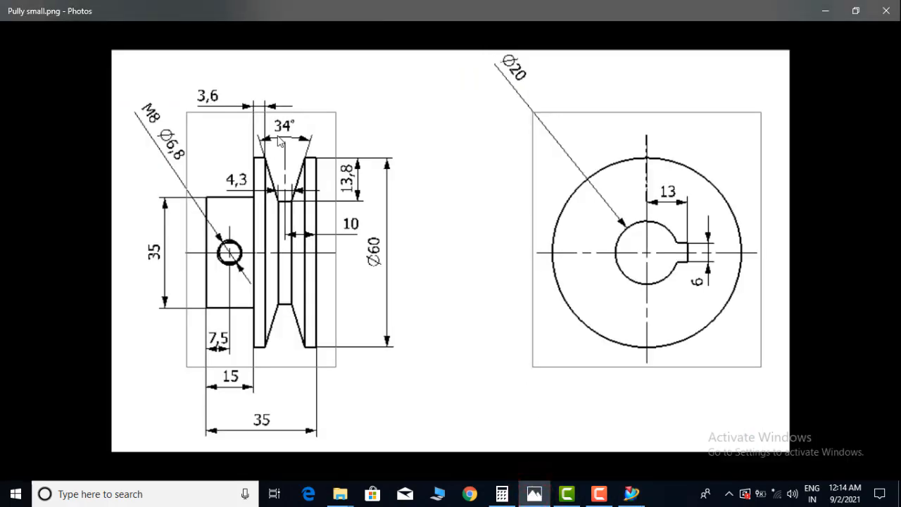
click(626, 496)
scroll(584, 299, down, 1)
scroll(501, 194, up, 2)
click(495, 223)
click(565, 266)
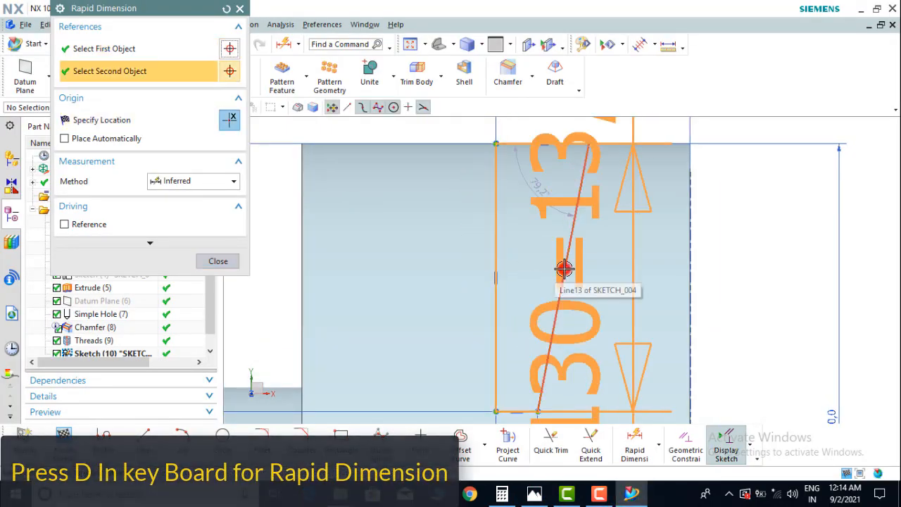
click(564, 267)
scroll(563, 267, down, 3)
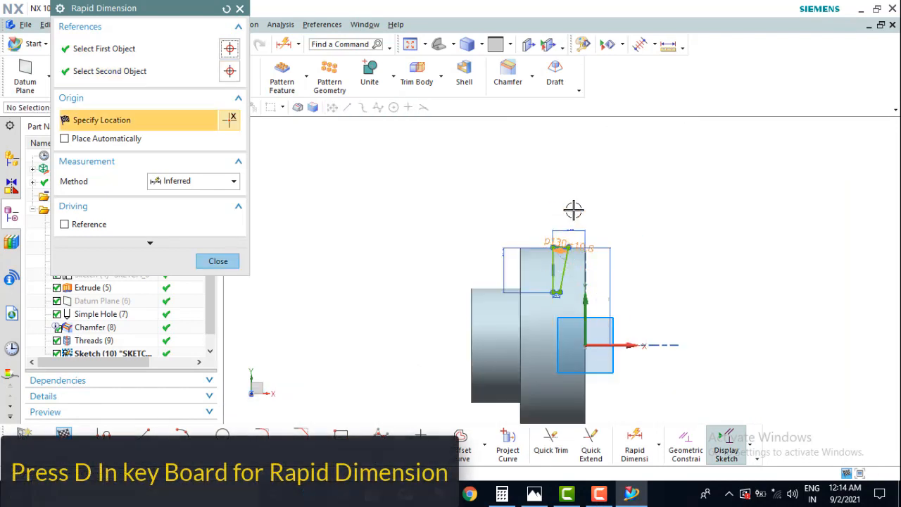
click(565, 202)
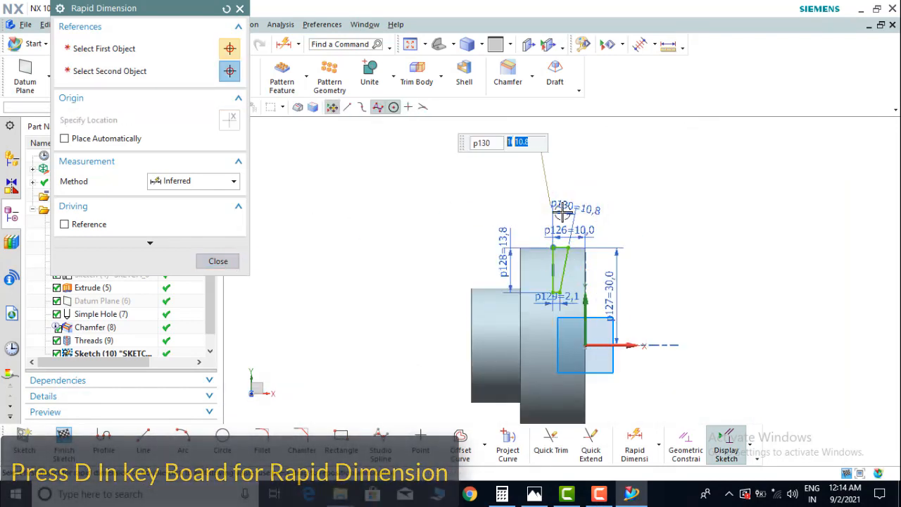
Step: Set the half-groove's flank angle to 34/2 degrees and finish dimensioning
scroll(564, 200, up, 3)
text(34/2)
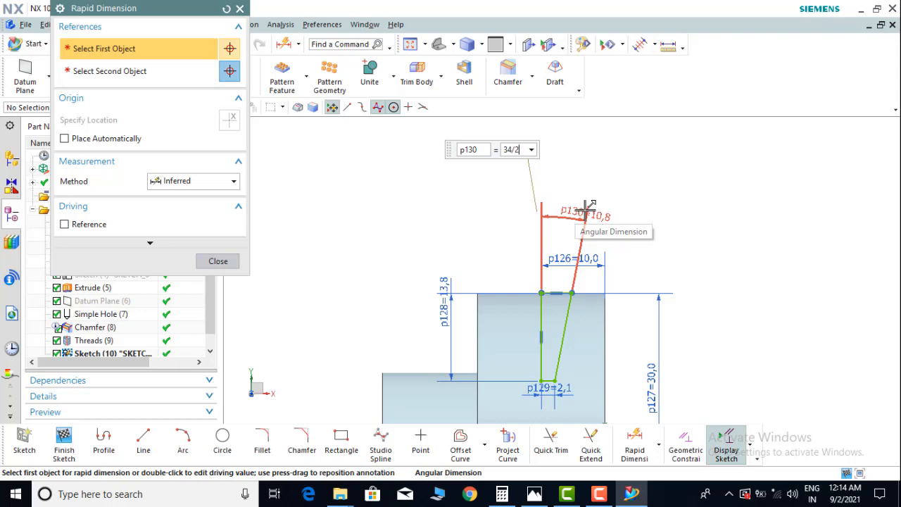
key(Return)
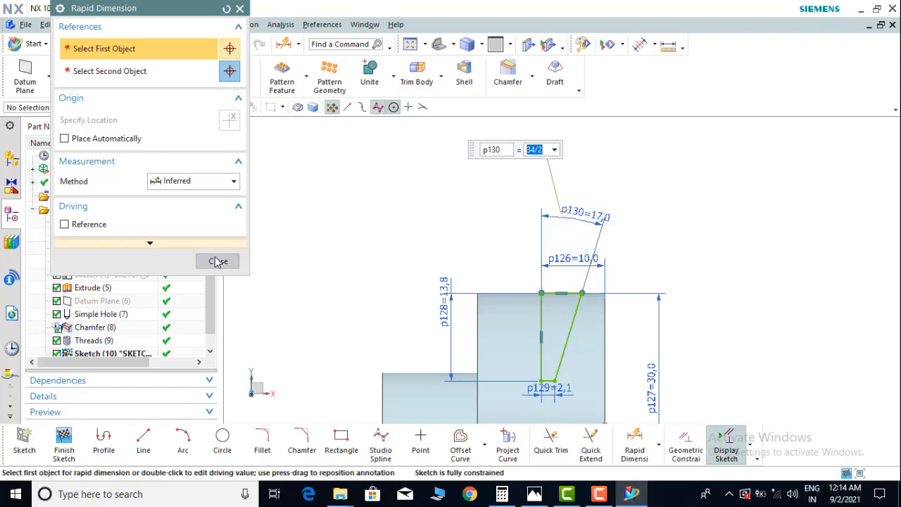
click(217, 260)
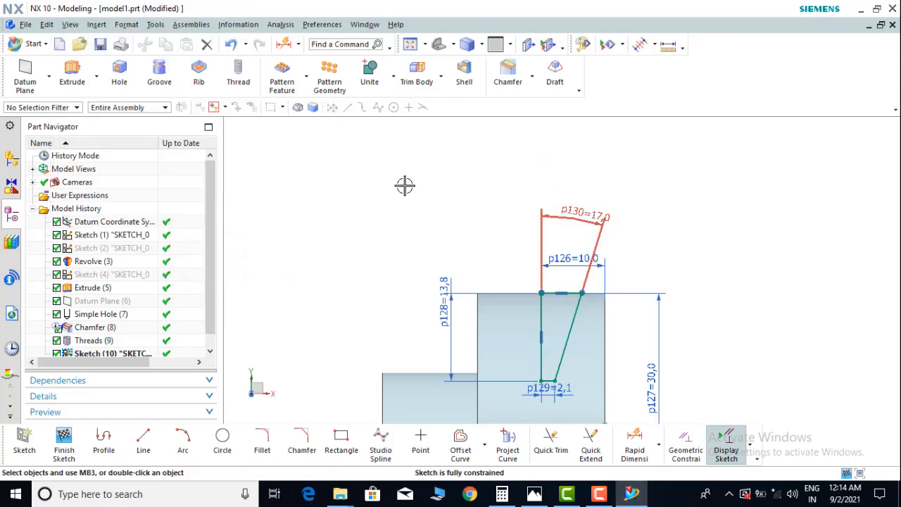
Step: Set up a Mirror Curve of the slanted flank and the rim-edge line, with the profile's vertical line as centerline
scroll(410, 178, down, 1)
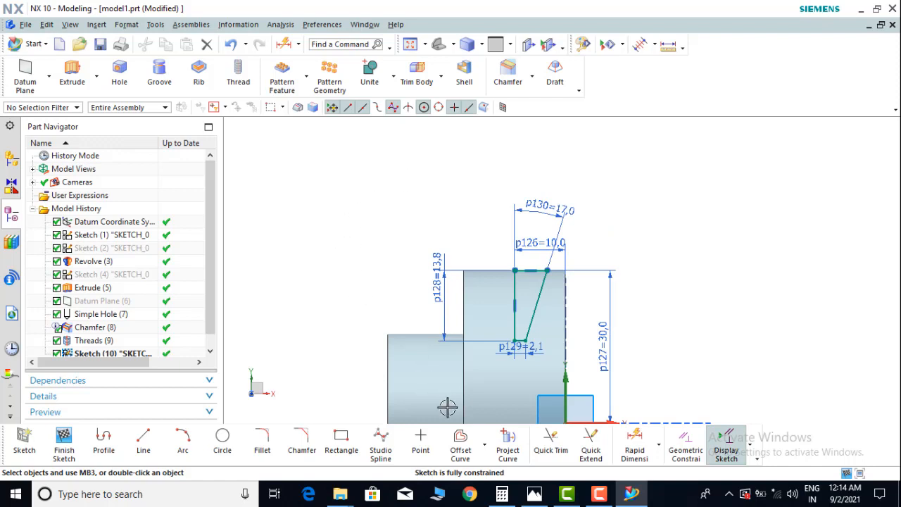
click(484, 445)
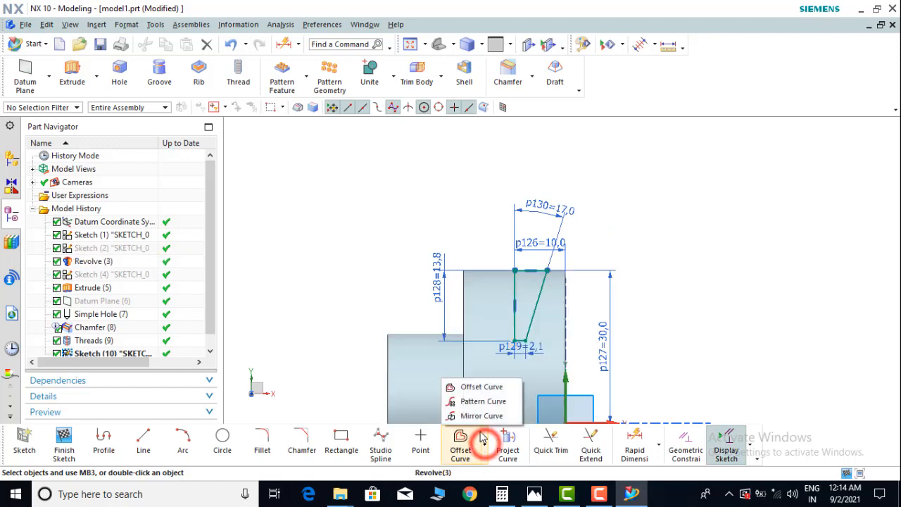
click(480, 416)
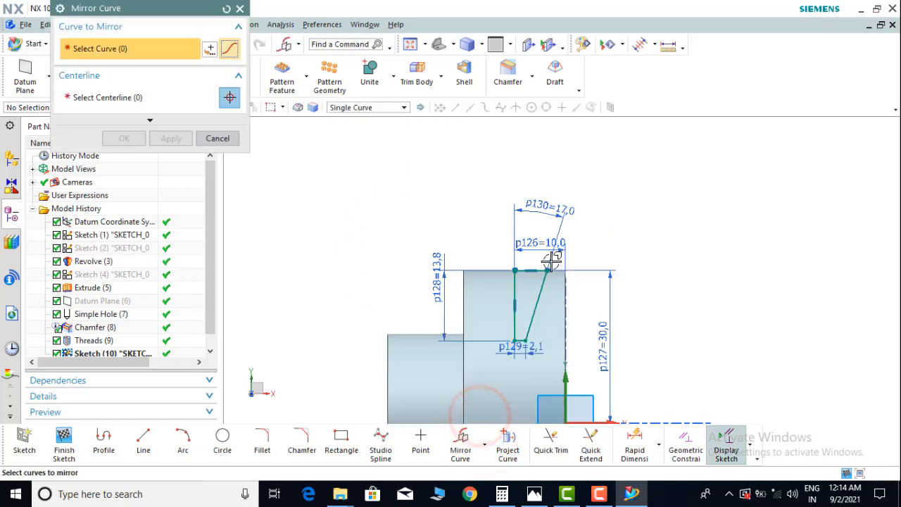
scroll(546, 275, up, 1)
click(530, 295)
scroll(525, 289, up, 3)
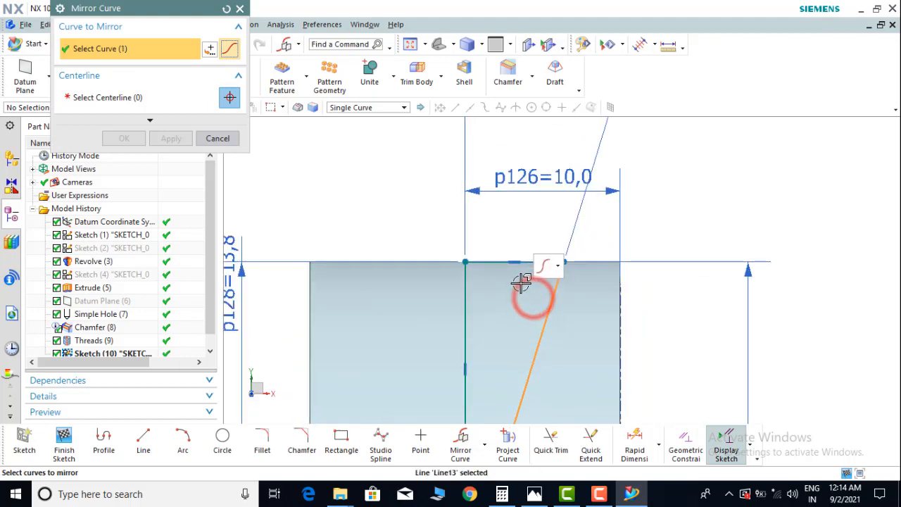
click(491, 264)
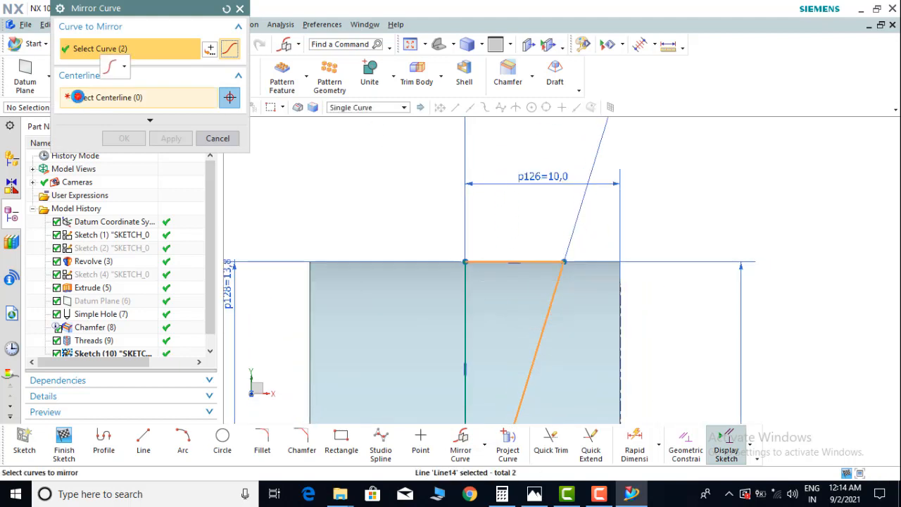
click(78, 97)
scroll(368, 145, down, 2)
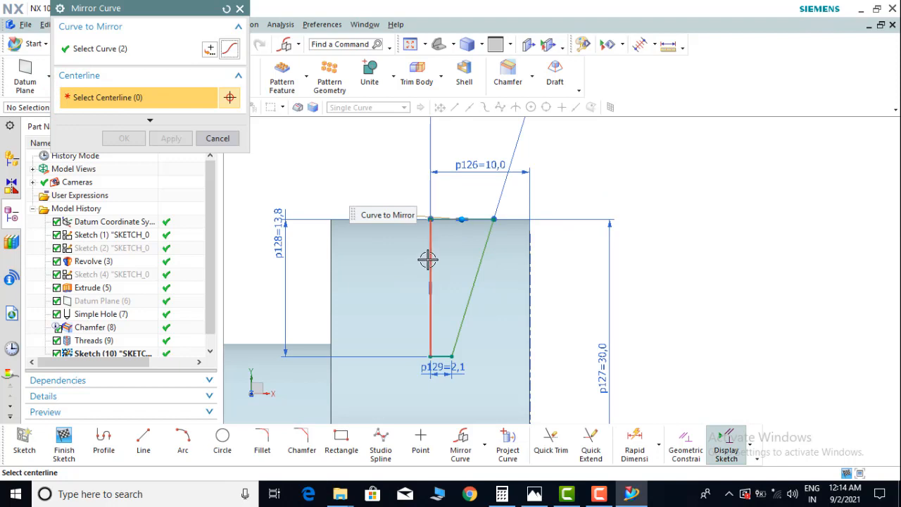
click(427, 259)
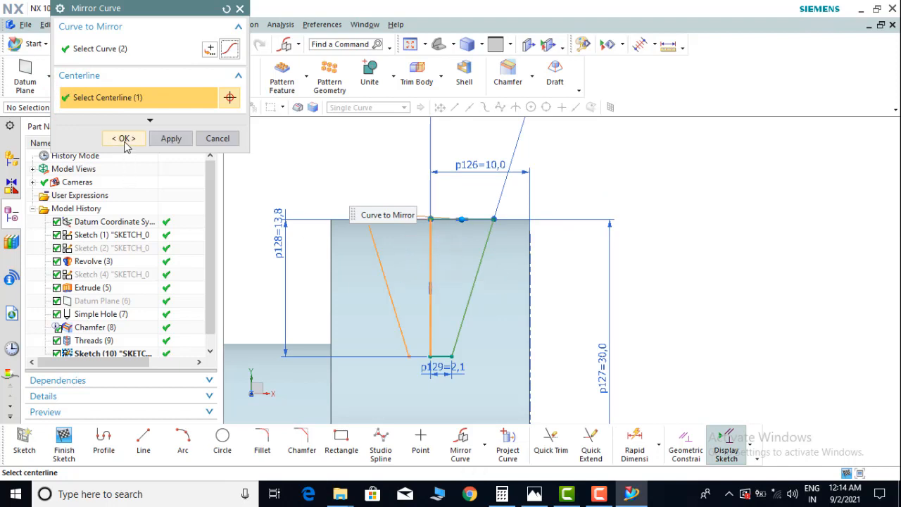
Step: Add the groove's short bottom line to the curves being mirrored and complete the full V-groove profile
click(115, 47)
scroll(422, 342, down, 3)
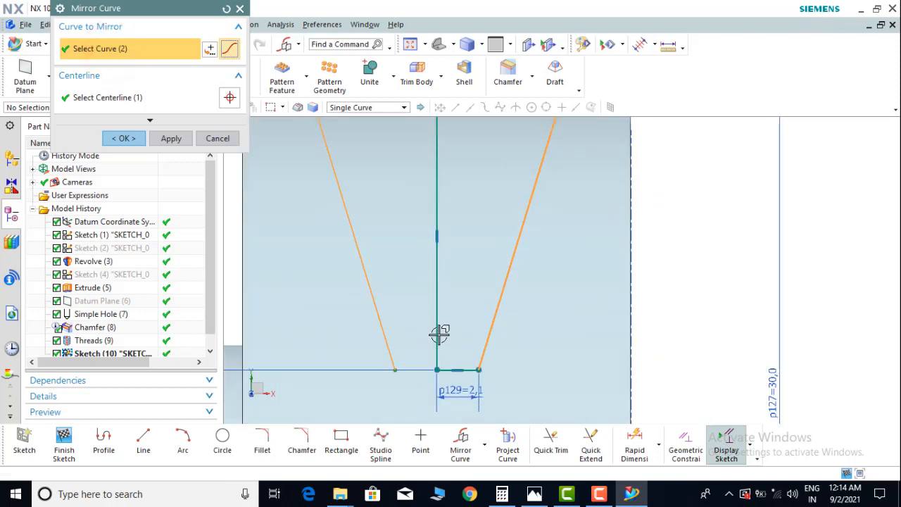
click(463, 368)
scroll(535, 354, up, 3)
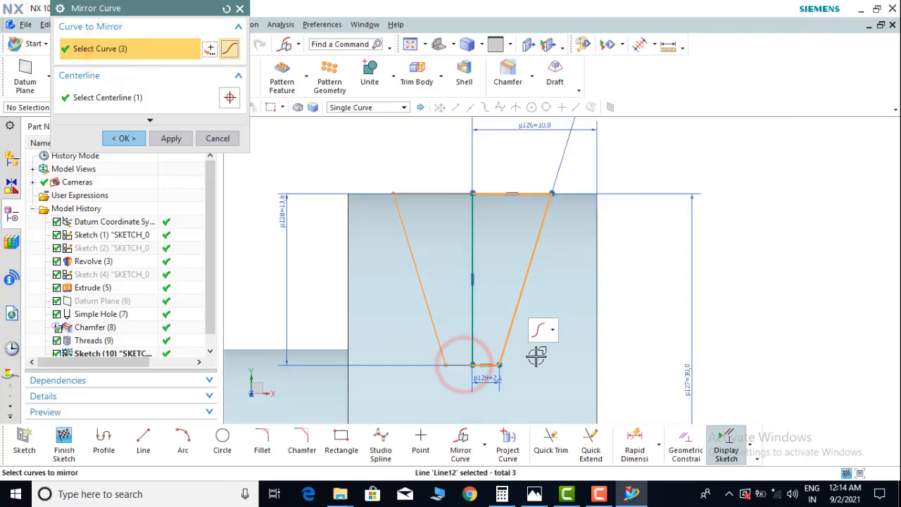
scroll(531, 342, up, 2)
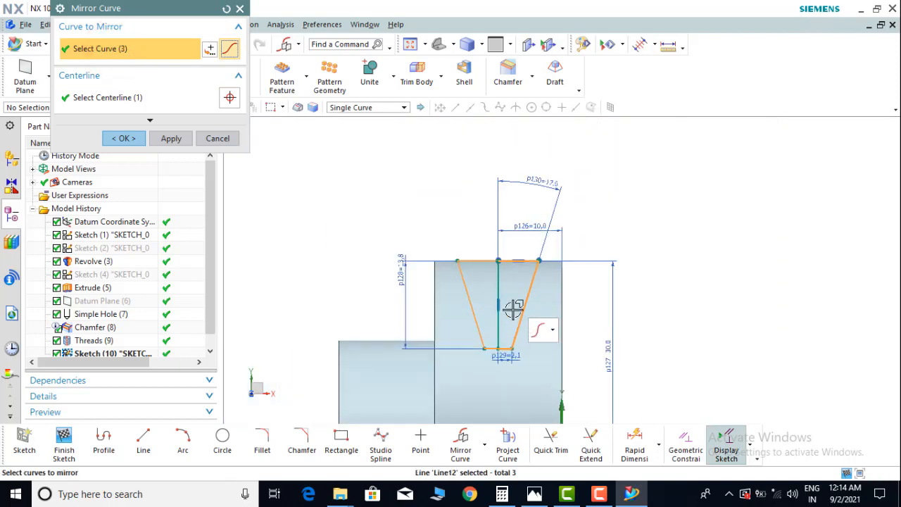
click(125, 139)
Step: Start a 360-degree Revolve of the V-groove profile with the X direction as its axis vector
scroll(489, 286, down, 2)
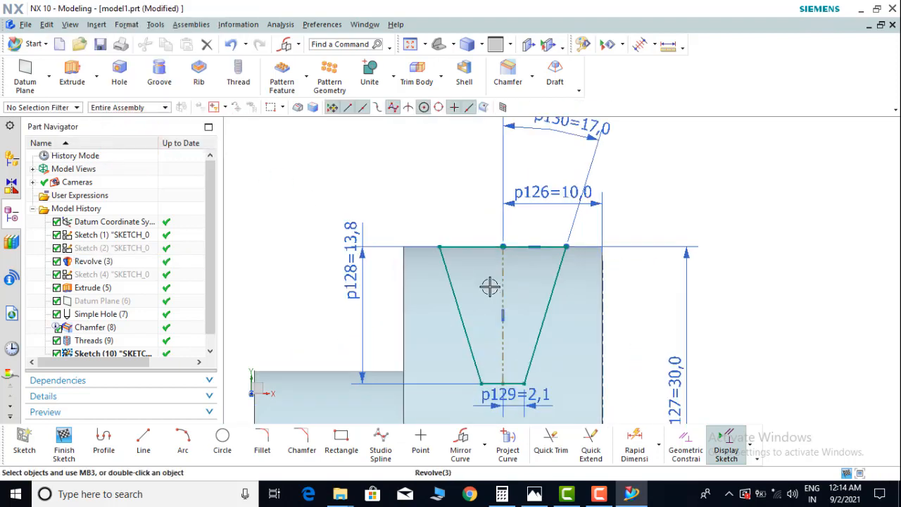
scroll(502, 231, up, 2)
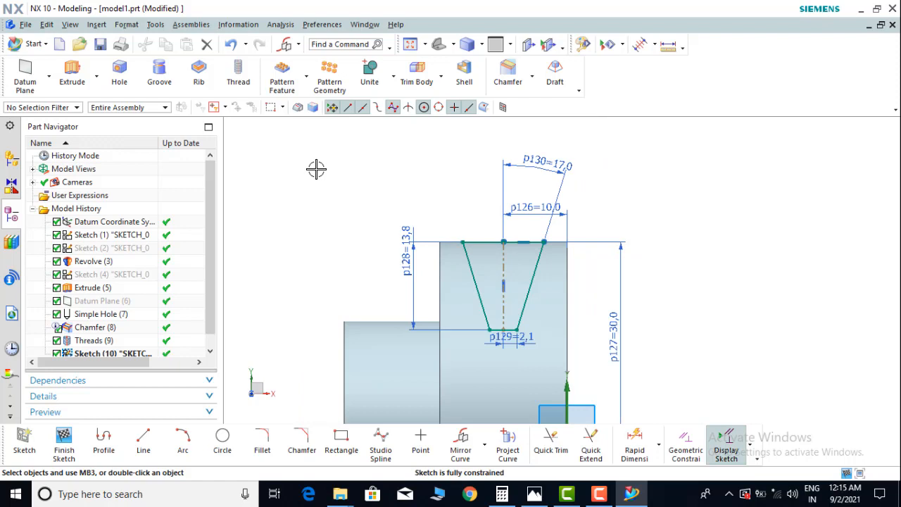
middle_drag(386, 190, 350, 205)
click(97, 76)
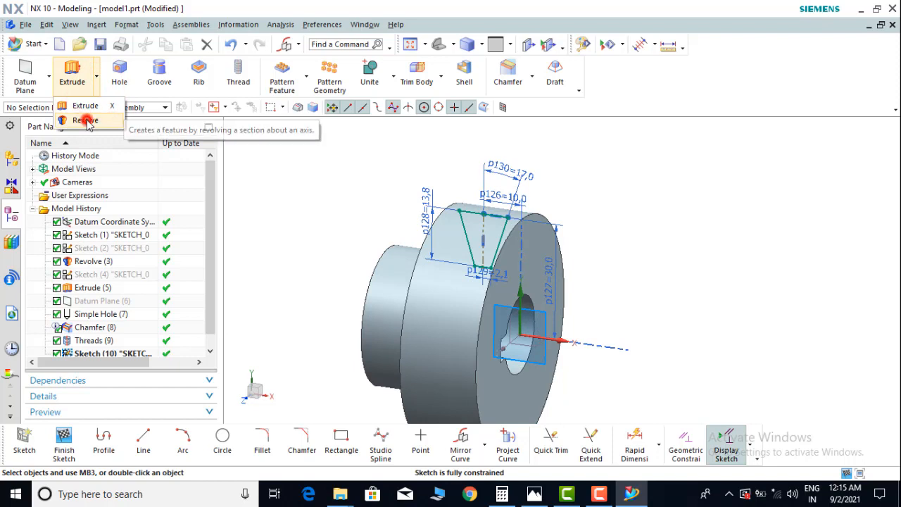
click(85, 120)
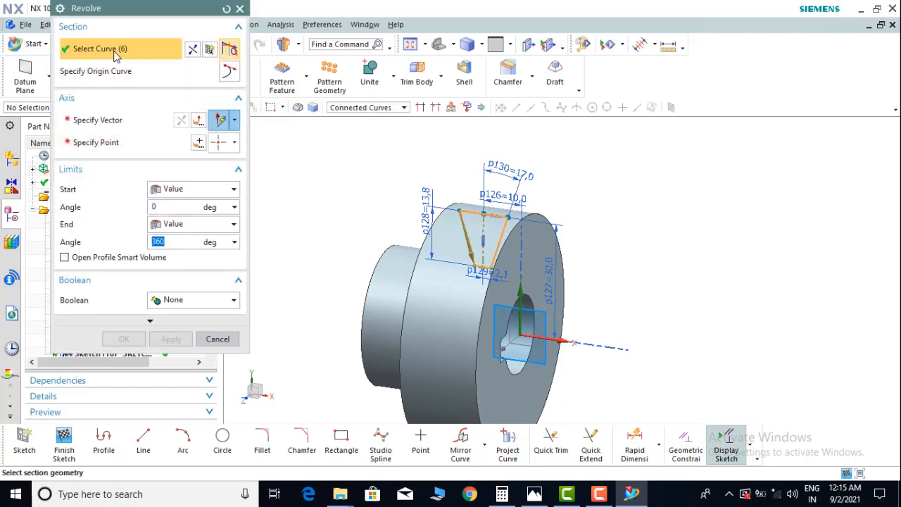
middle_drag(316, 204, 317, 187)
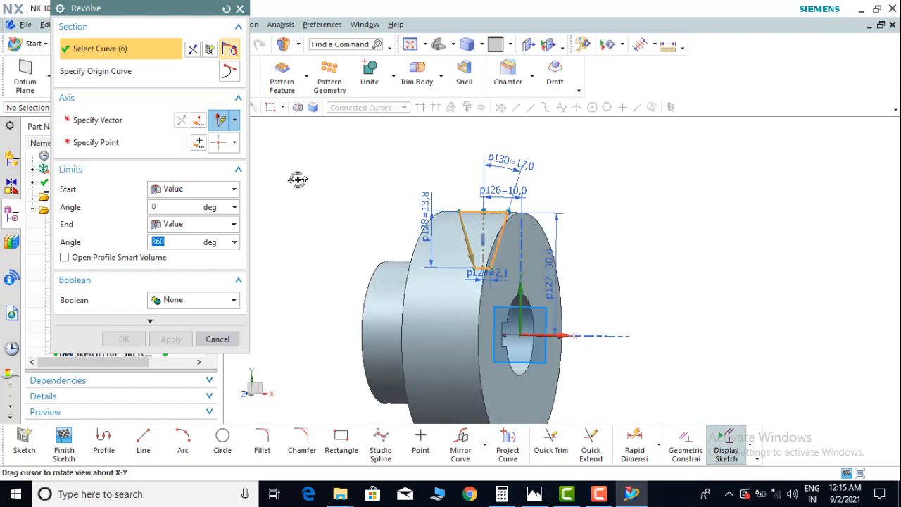
click(99, 124)
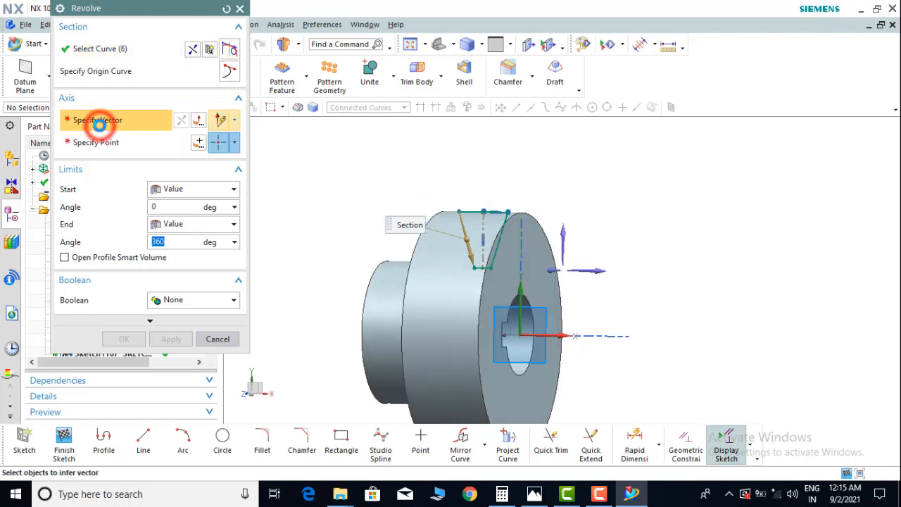
click(606, 273)
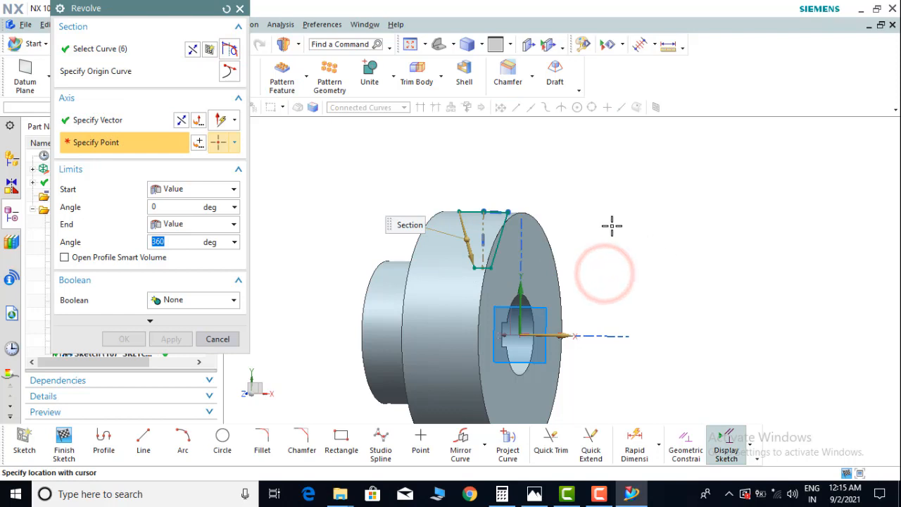
Step: Place the revolve axis point at the origin (0, 0, 0) and subtract the revolved groove from the pulley body
click(197, 145)
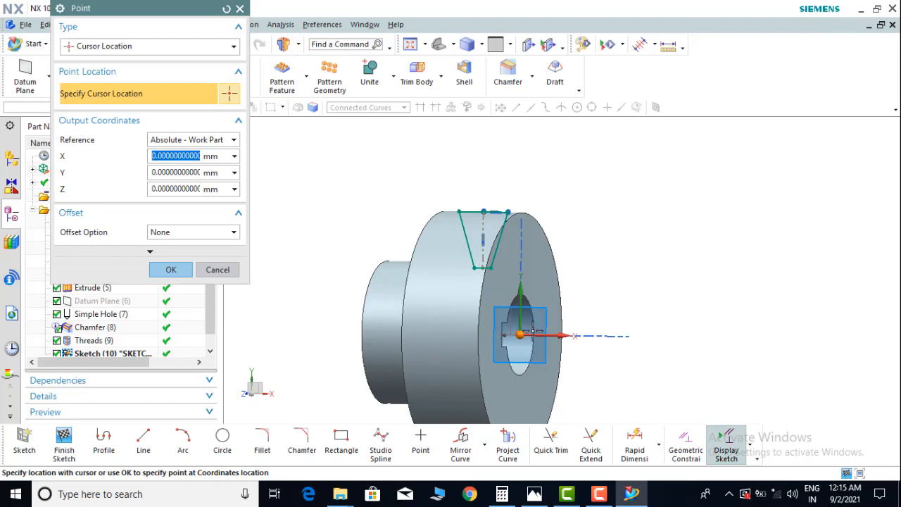
click(173, 269)
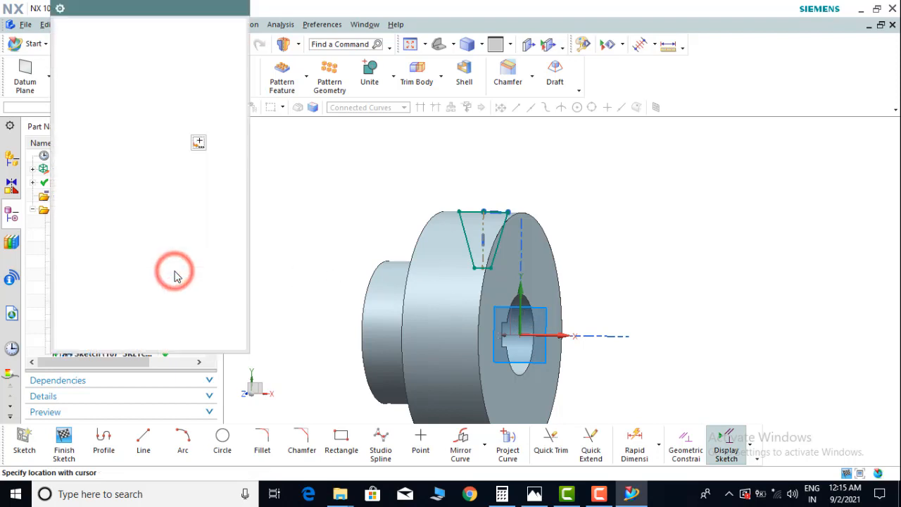
click(161, 301)
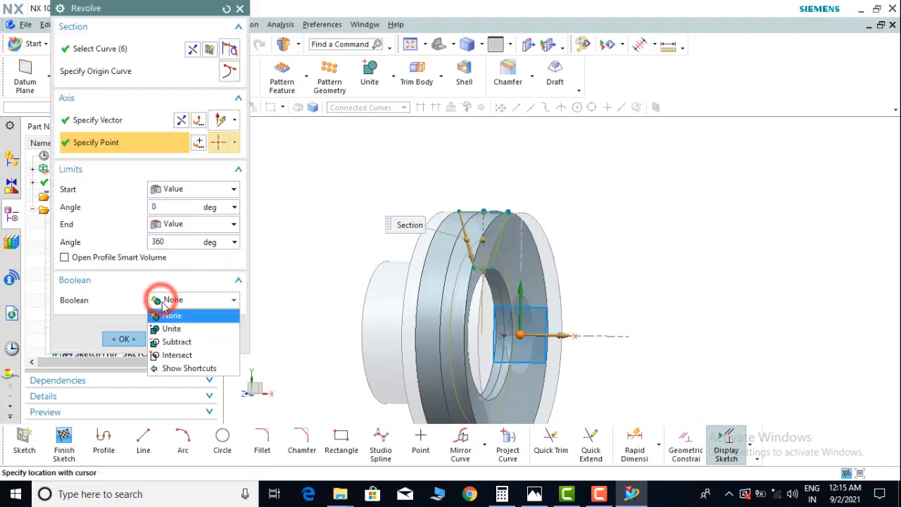
click(199, 342)
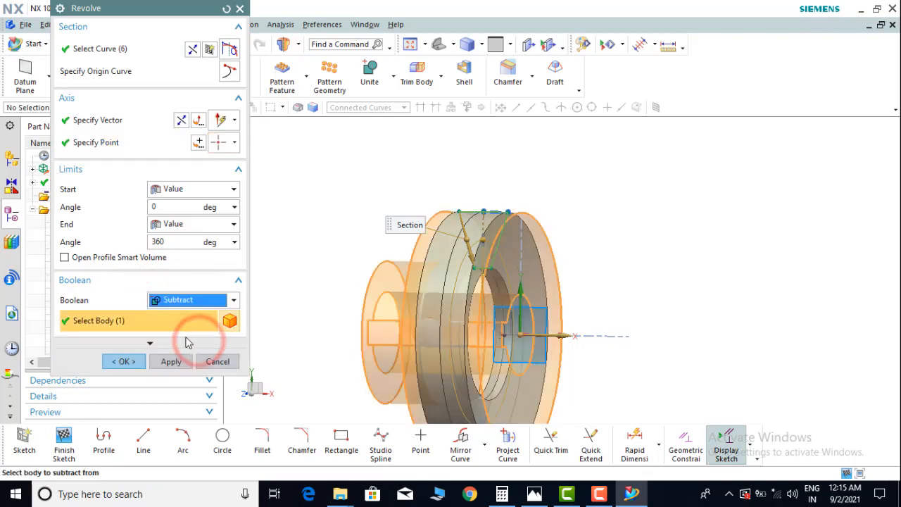
click(131, 361)
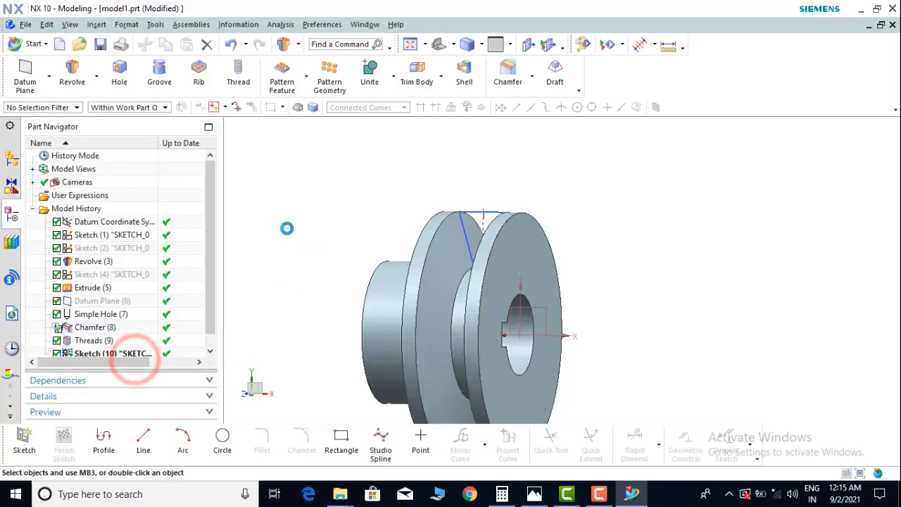
Step: Hide the V-groove profile sketch at the pulley's rim
middle_drag(298, 230, 762, 163)
middle_drag(707, 293, 696, 192)
scroll(588, 195, up, 3)
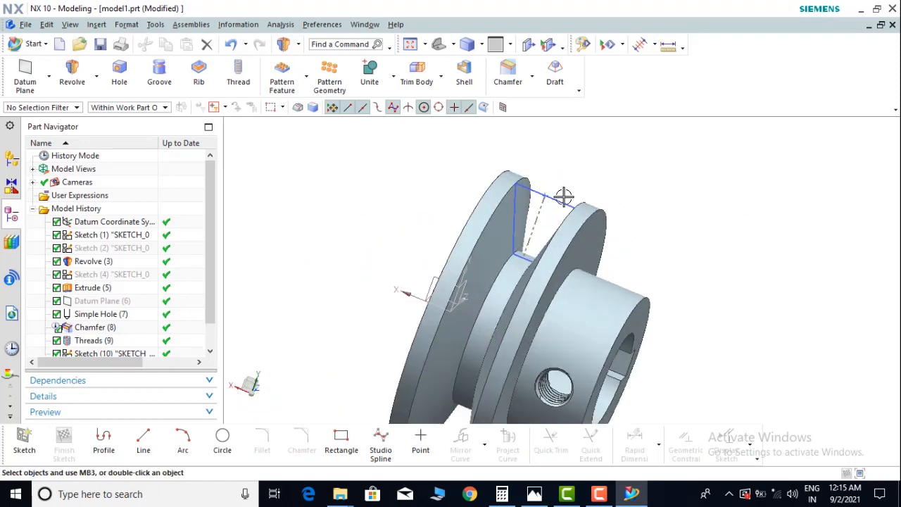
click(565, 196)
right_click(565, 195)
click(703, 178)
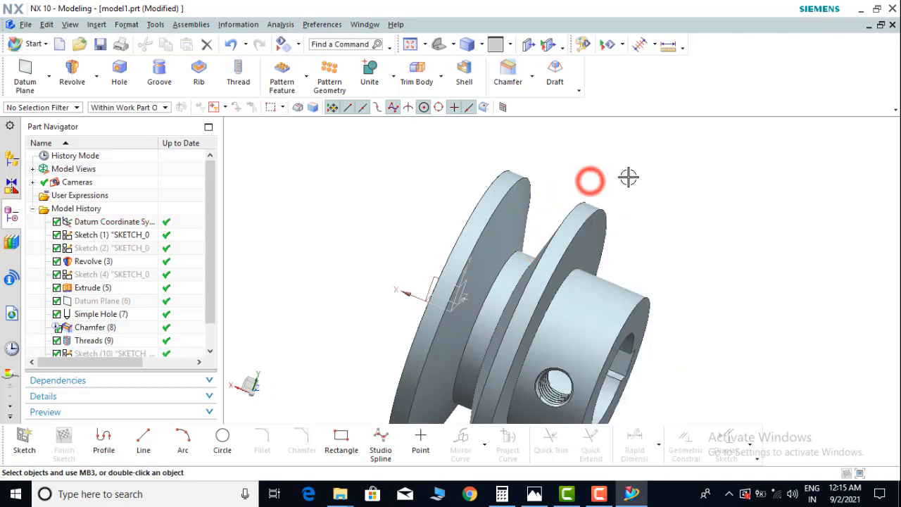
Step: Switch to the front view to examine the pulley's side profile and V-groove
scroll(626, 177, down, 1)
click(454, 45)
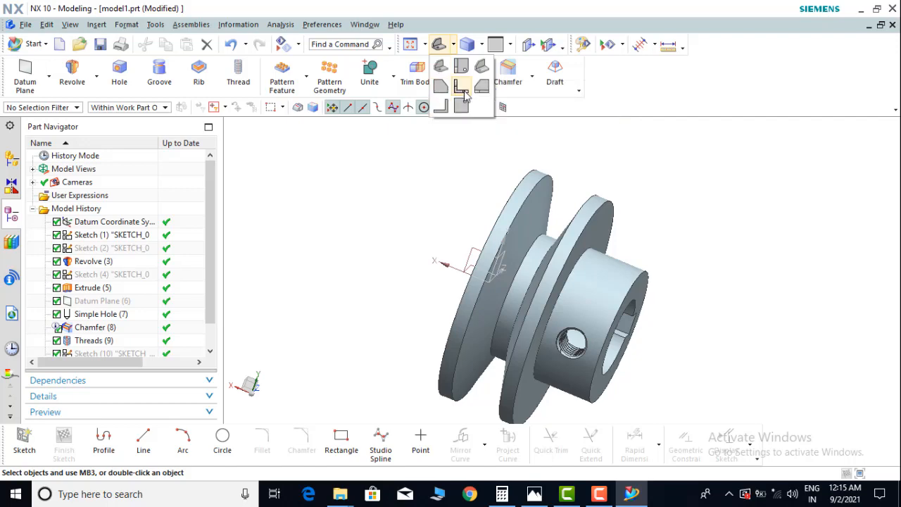
click(462, 87)
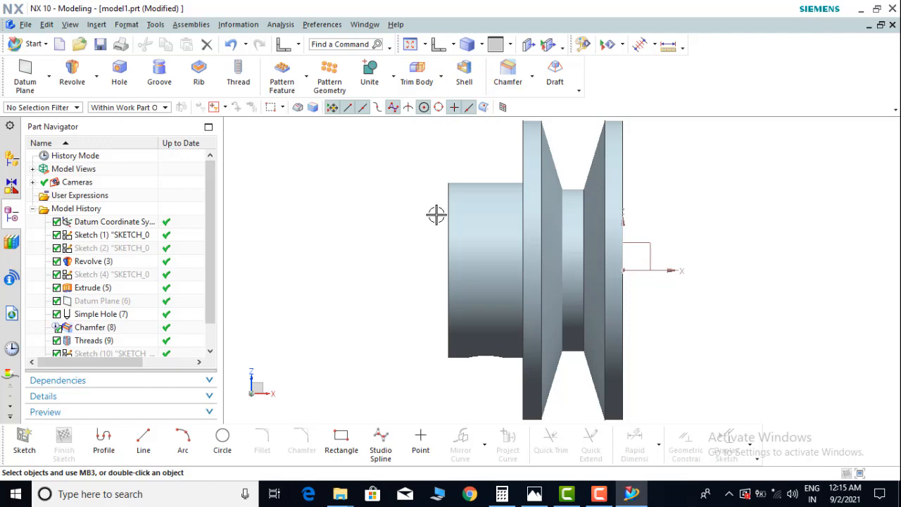
scroll(436, 214, down, 1)
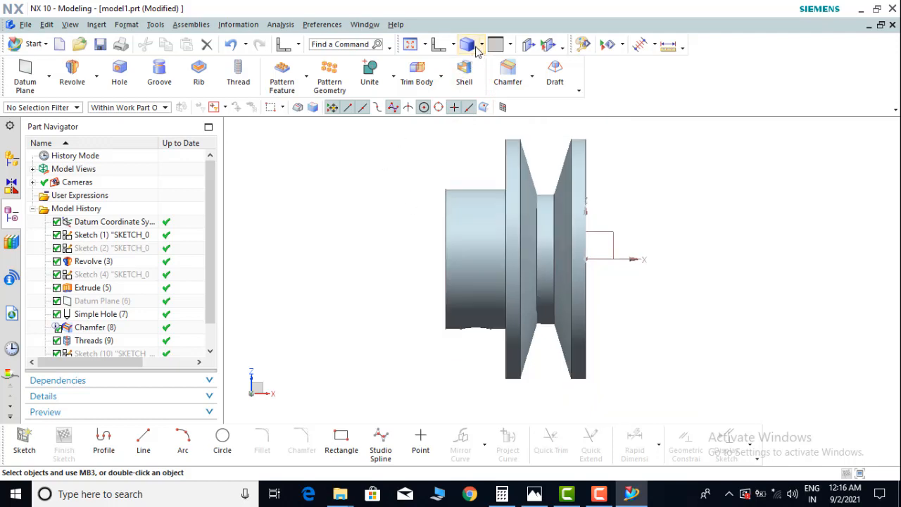
Step: Measure the diameter of the rim's outer circular edge on the flange-side end face with Simple Diameter, keeping the measurement
middle_drag(365, 204, 361, 223)
click(655, 47)
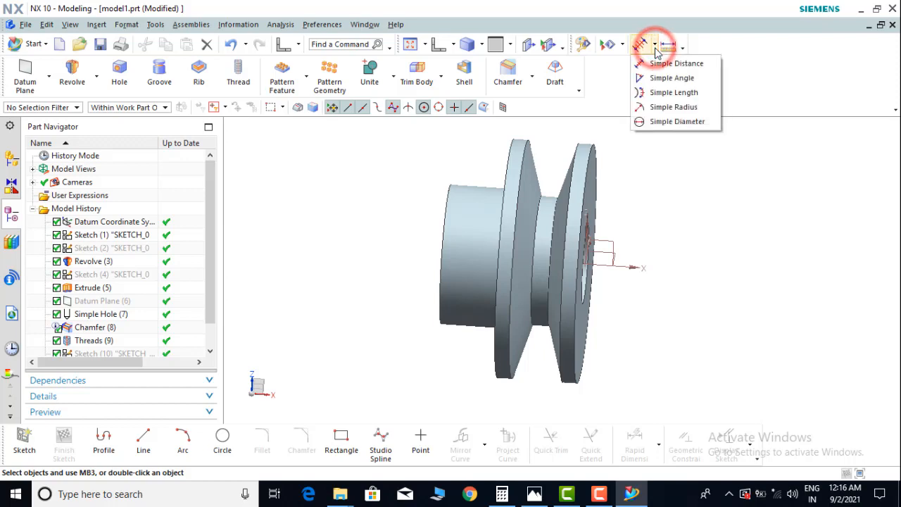
click(673, 121)
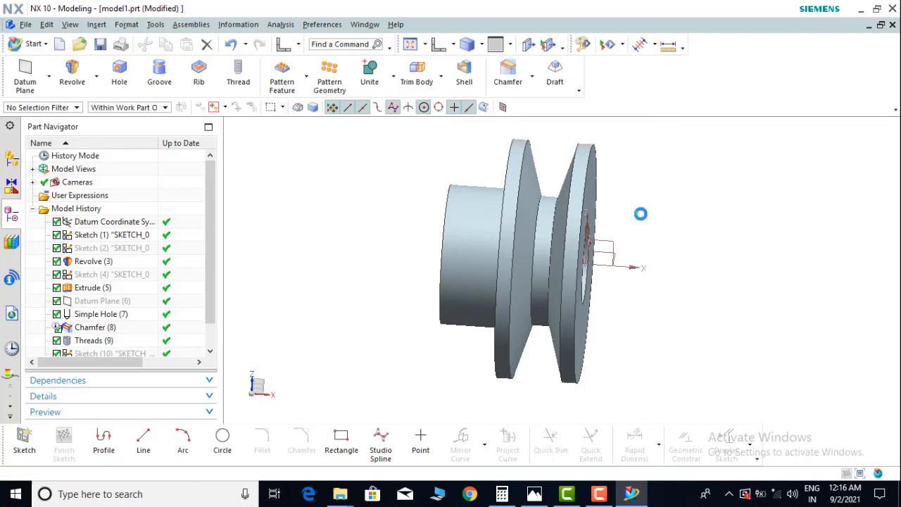
middle_drag(632, 197, 636, 173)
scroll(623, 171, up, 2)
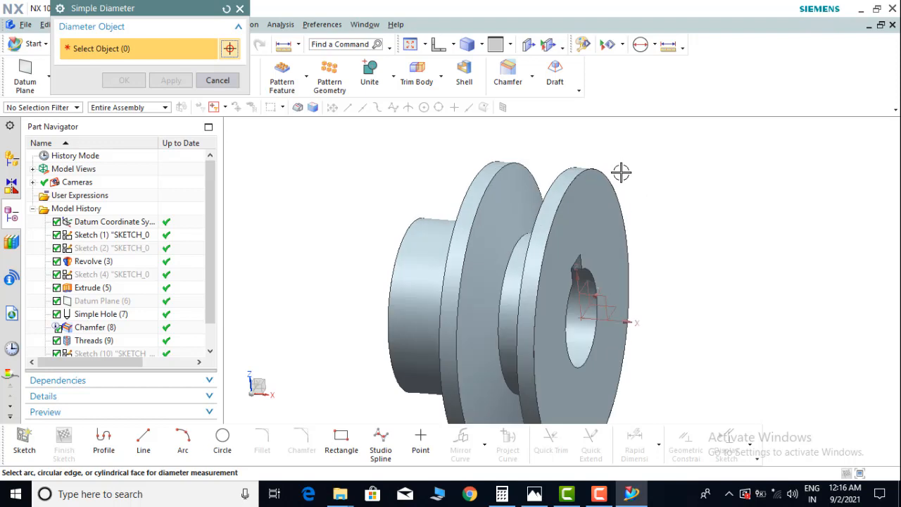
click(614, 177)
scroll(635, 197, down, 1)
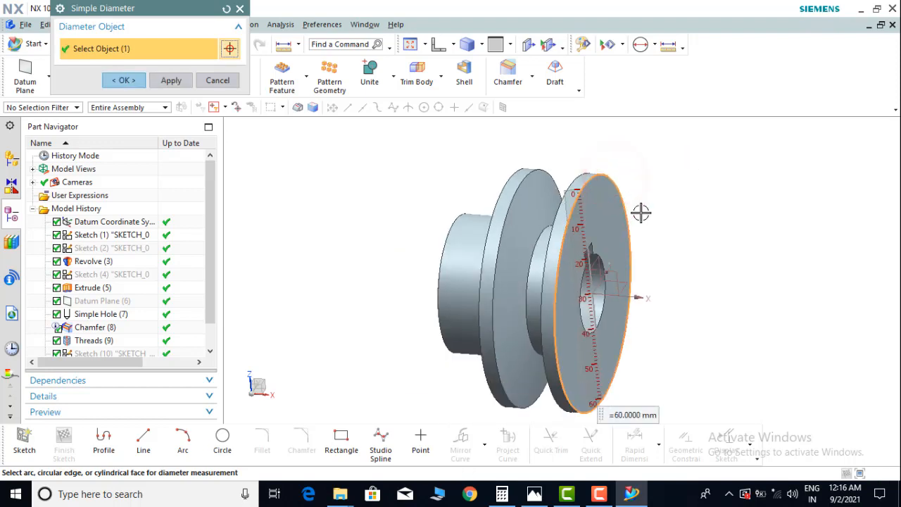
click(171, 81)
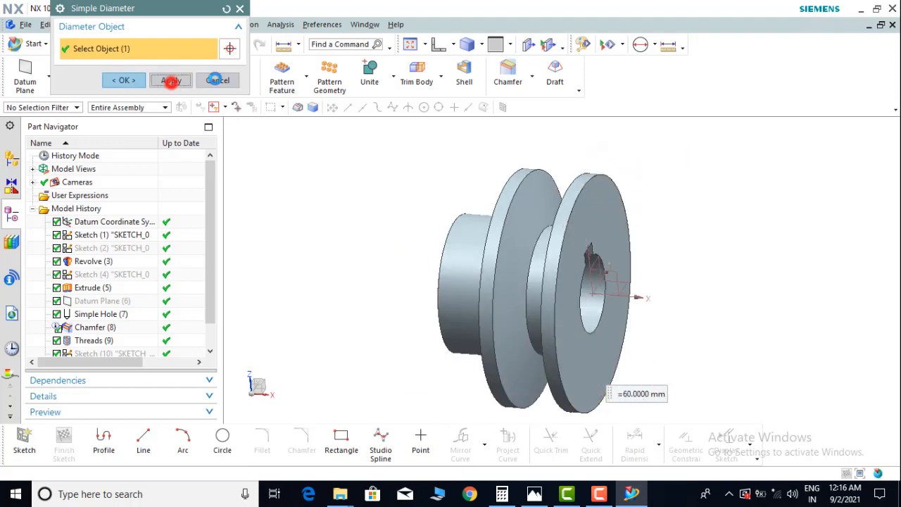
click(654, 43)
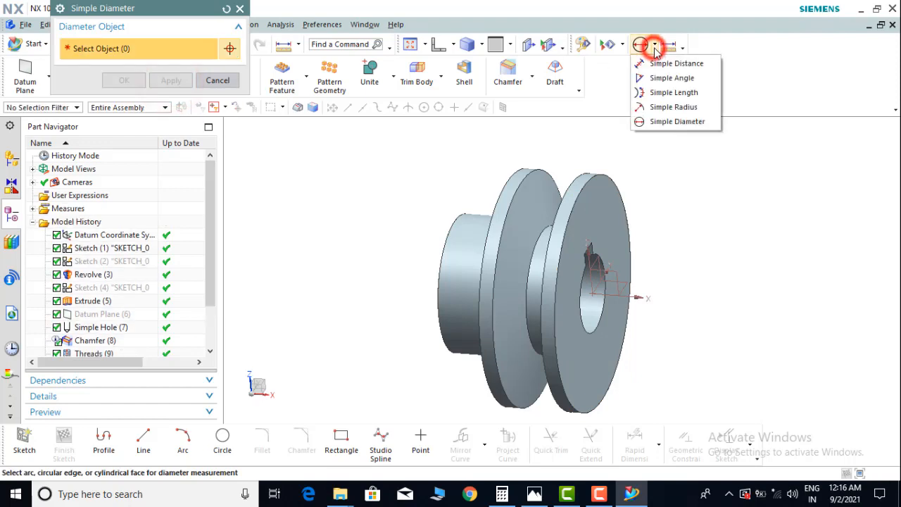
click(666, 94)
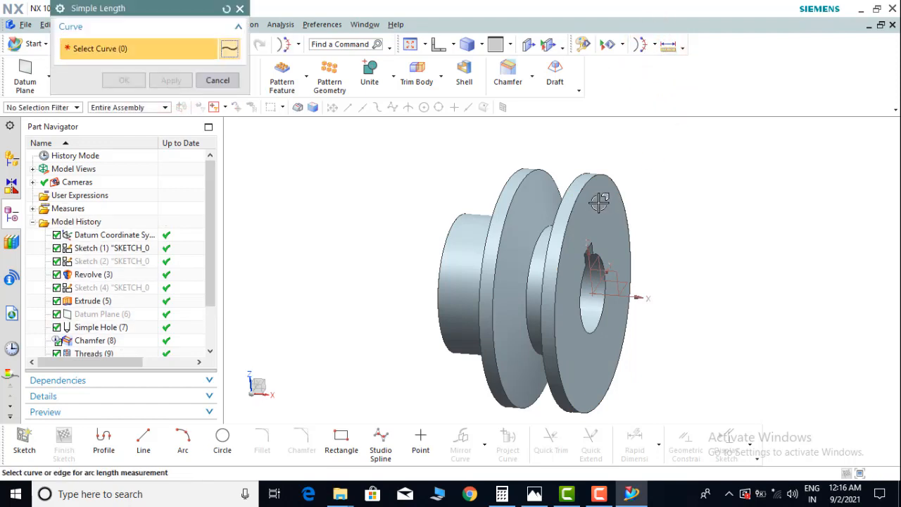
middle_drag(589, 209, 521, 219)
middle_click(465, 225)
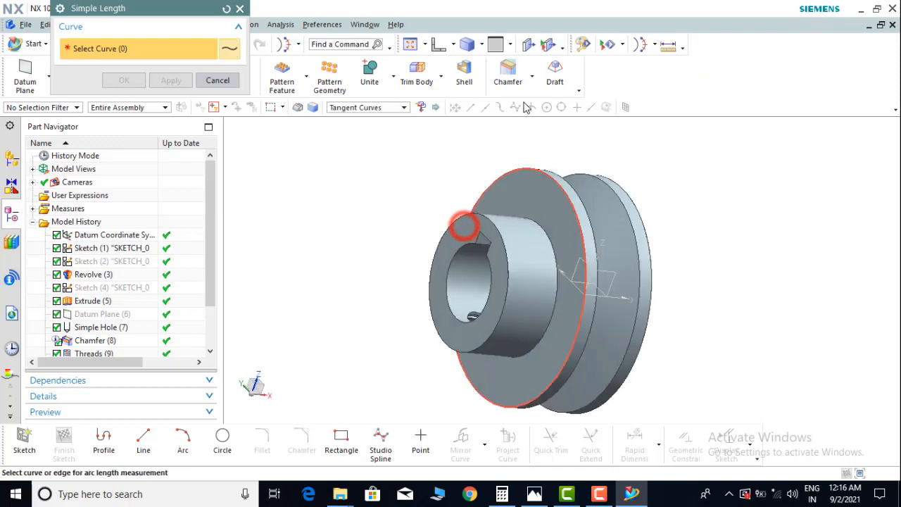
Step: Measure the pulley's overall width from the hub end face to the opposite rim face with Simple Distance, keeping the measurement
click(655, 45)
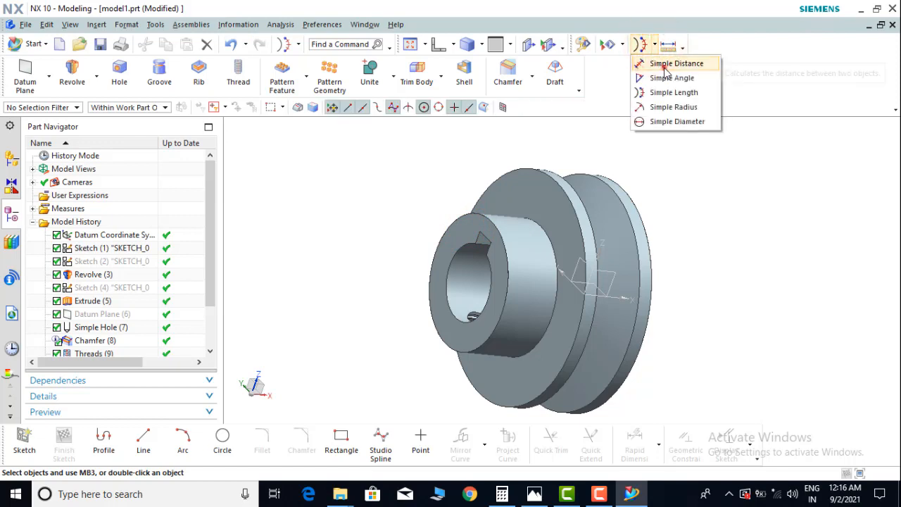
click(665, 65)
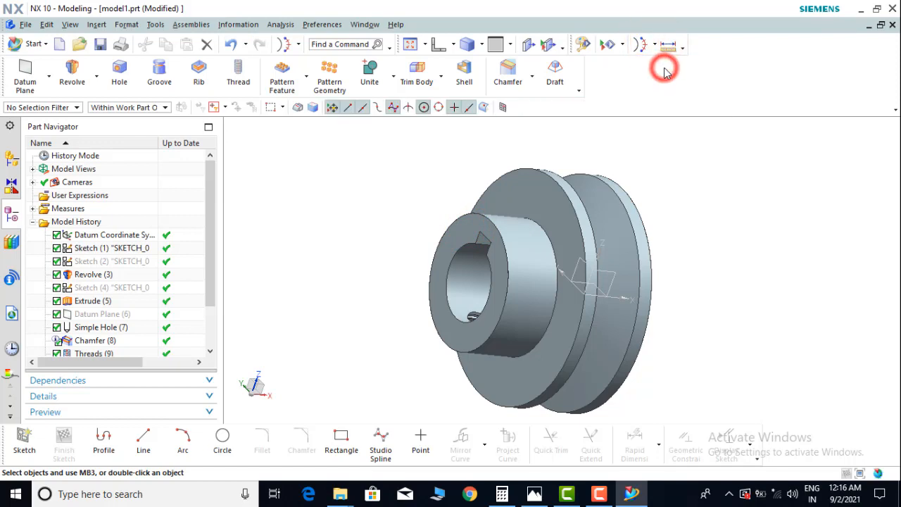
click(464, 225)
middle_drag(683, 243, 623, 225)
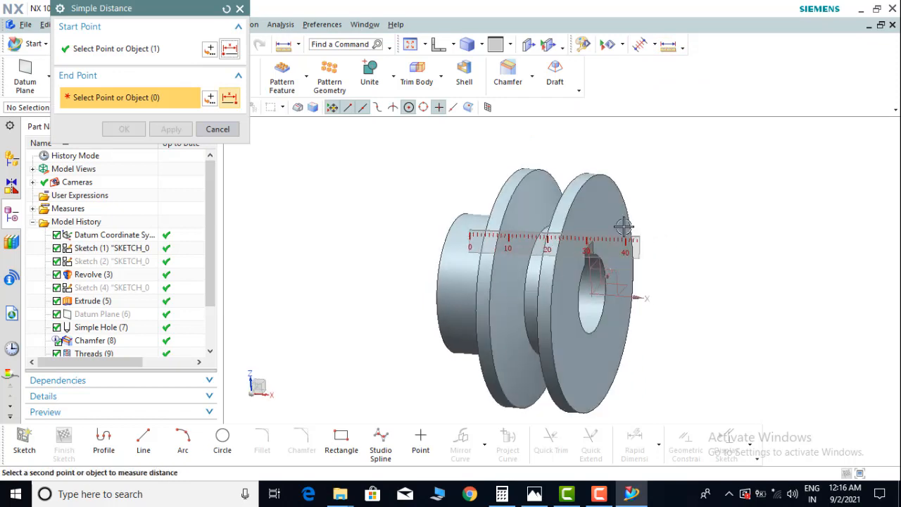
click(588, 207)
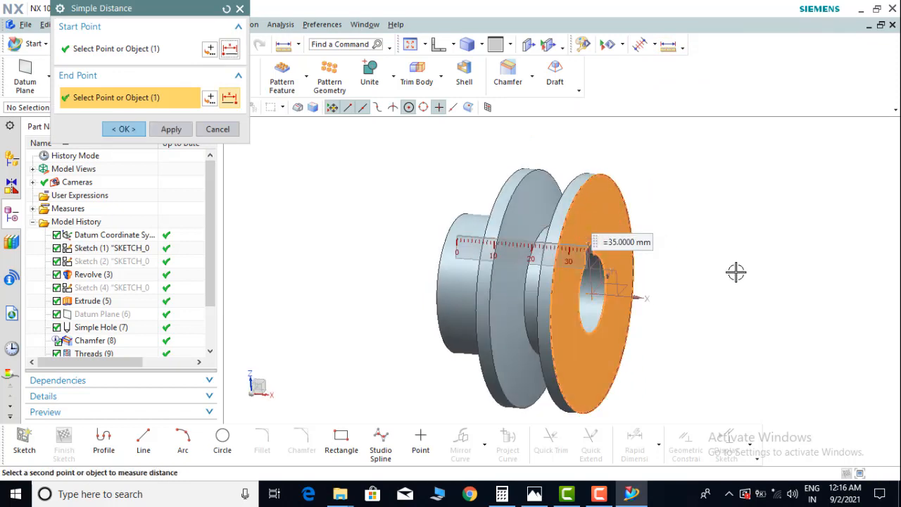
middle_drag(735, 271, 699, 258)
click(137, 131)
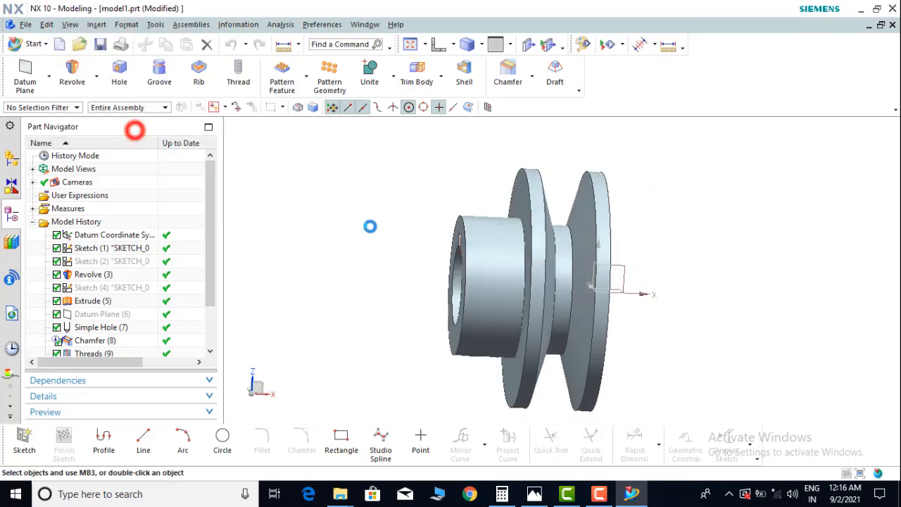